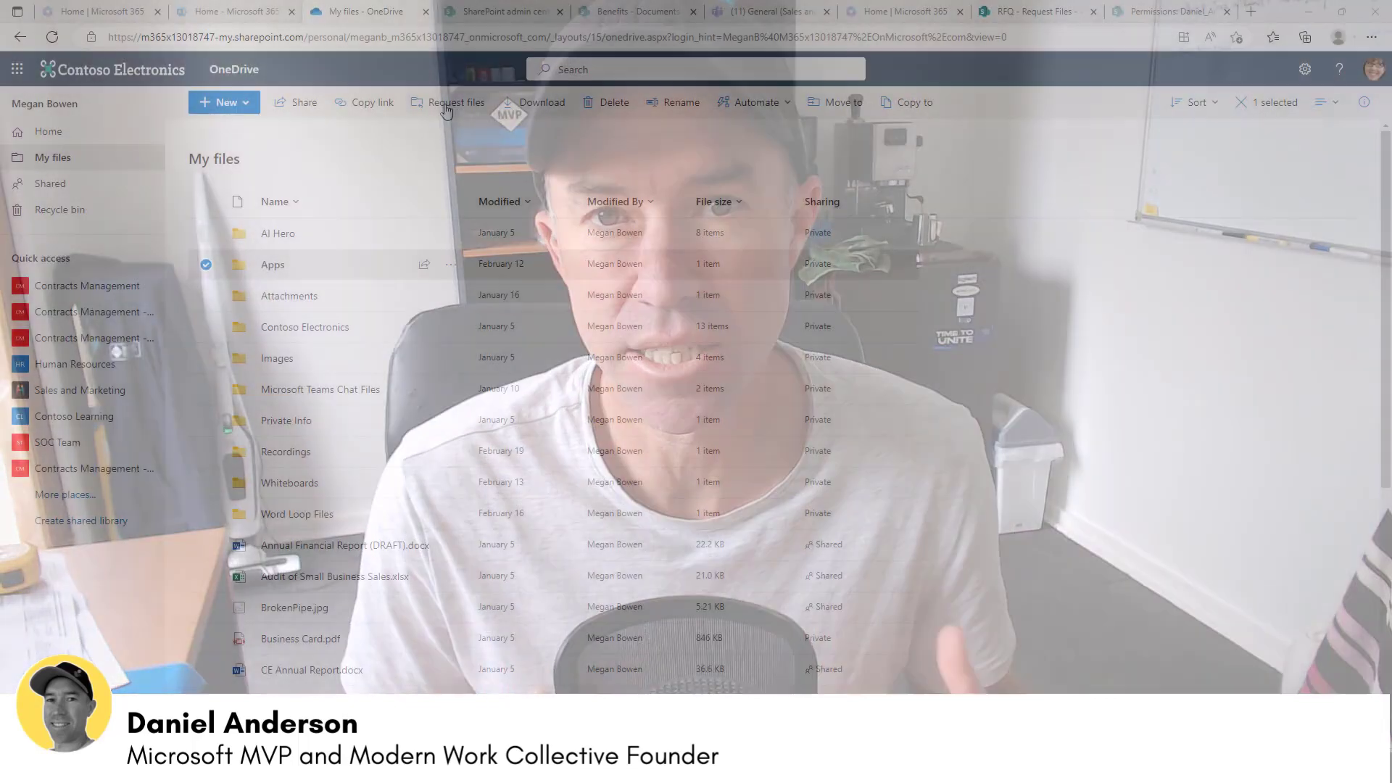
- Start a file request for the Apps folder with the description 'rfq'
left_click(447, 104)
type("rfq")
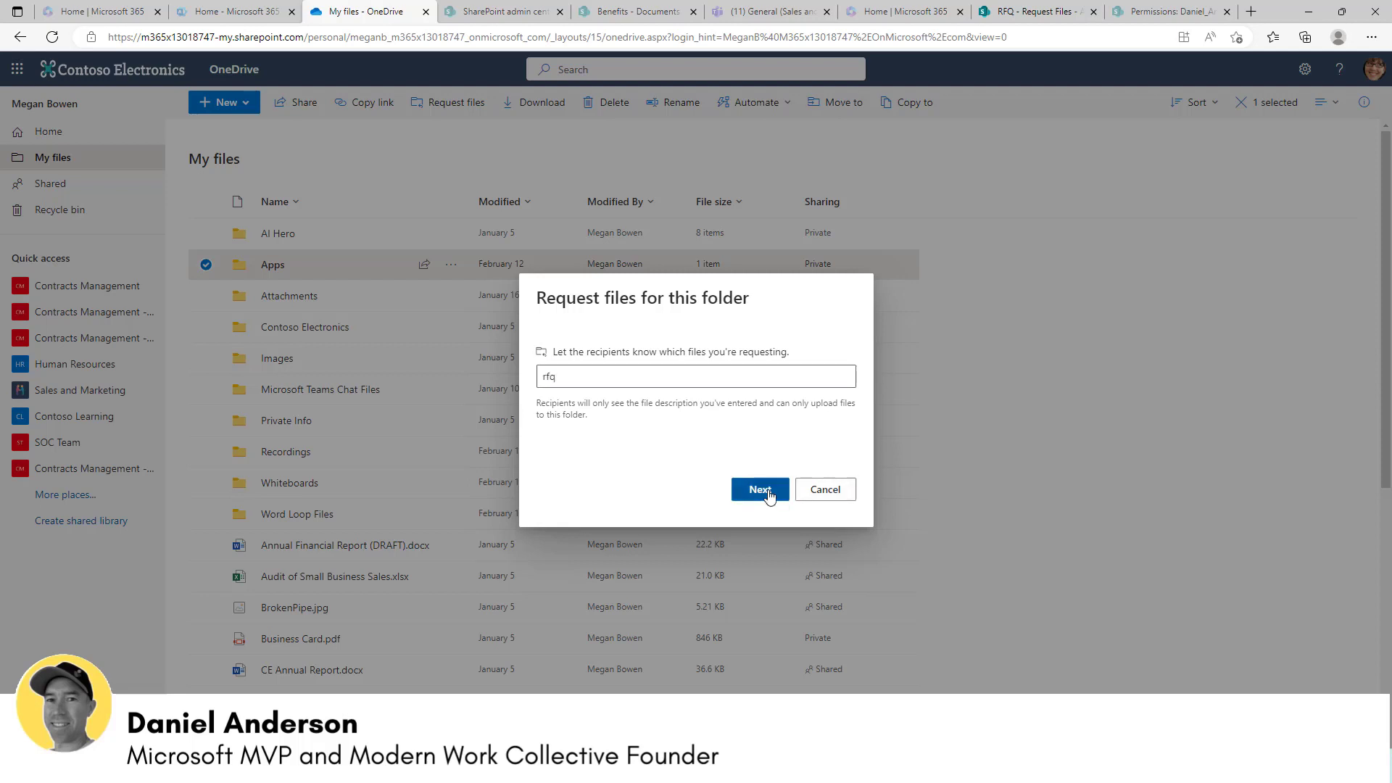
left_click(767, 493)
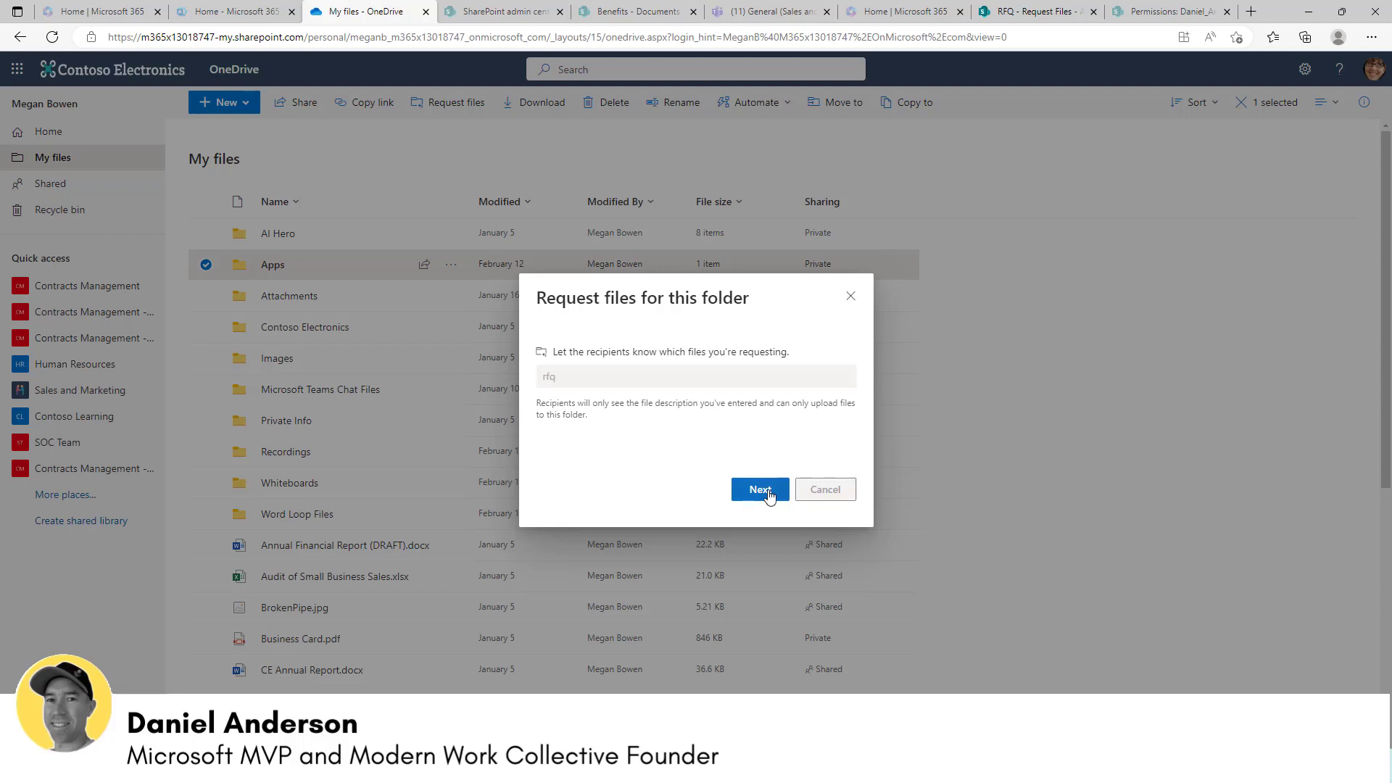
- Send the file request to the outside guest's e-mail address
left_click(682, 417)
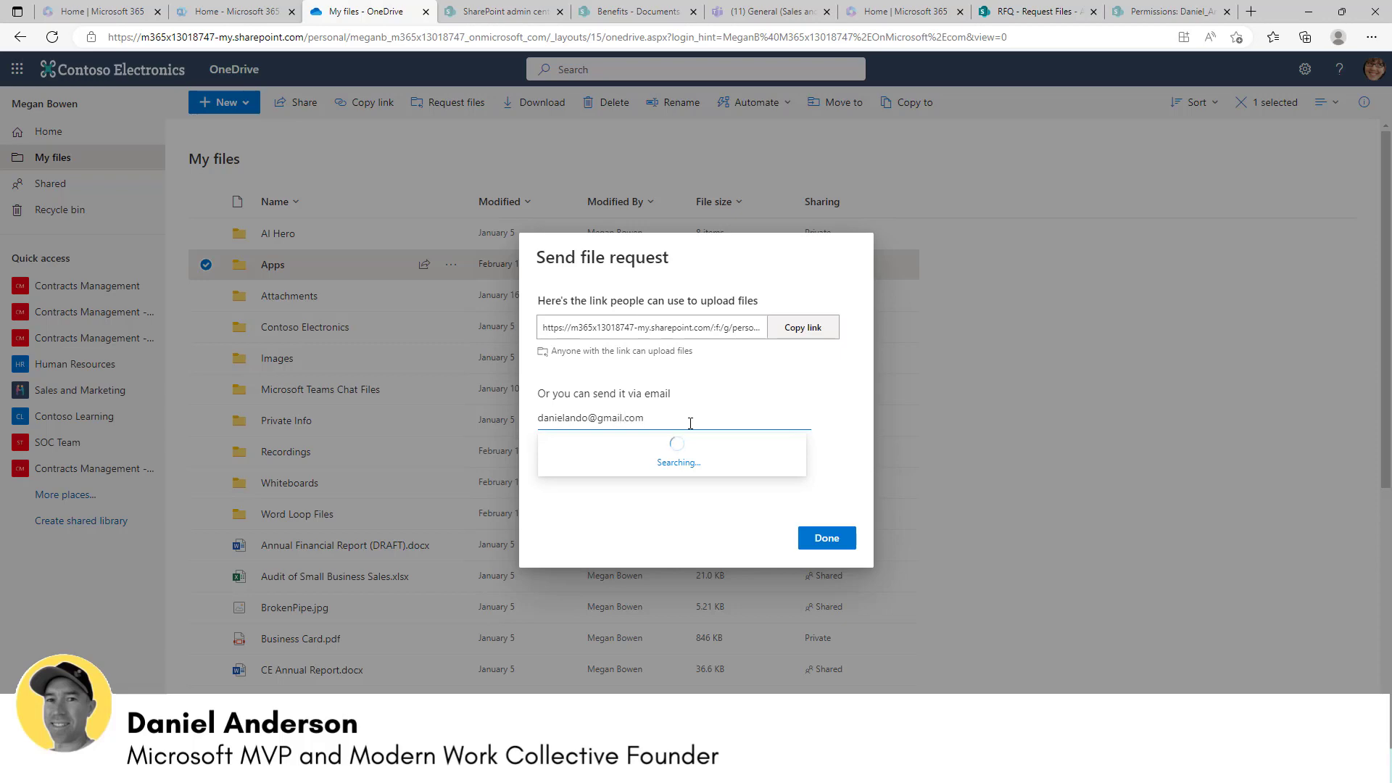
key("Return")
left_click(829, 563)
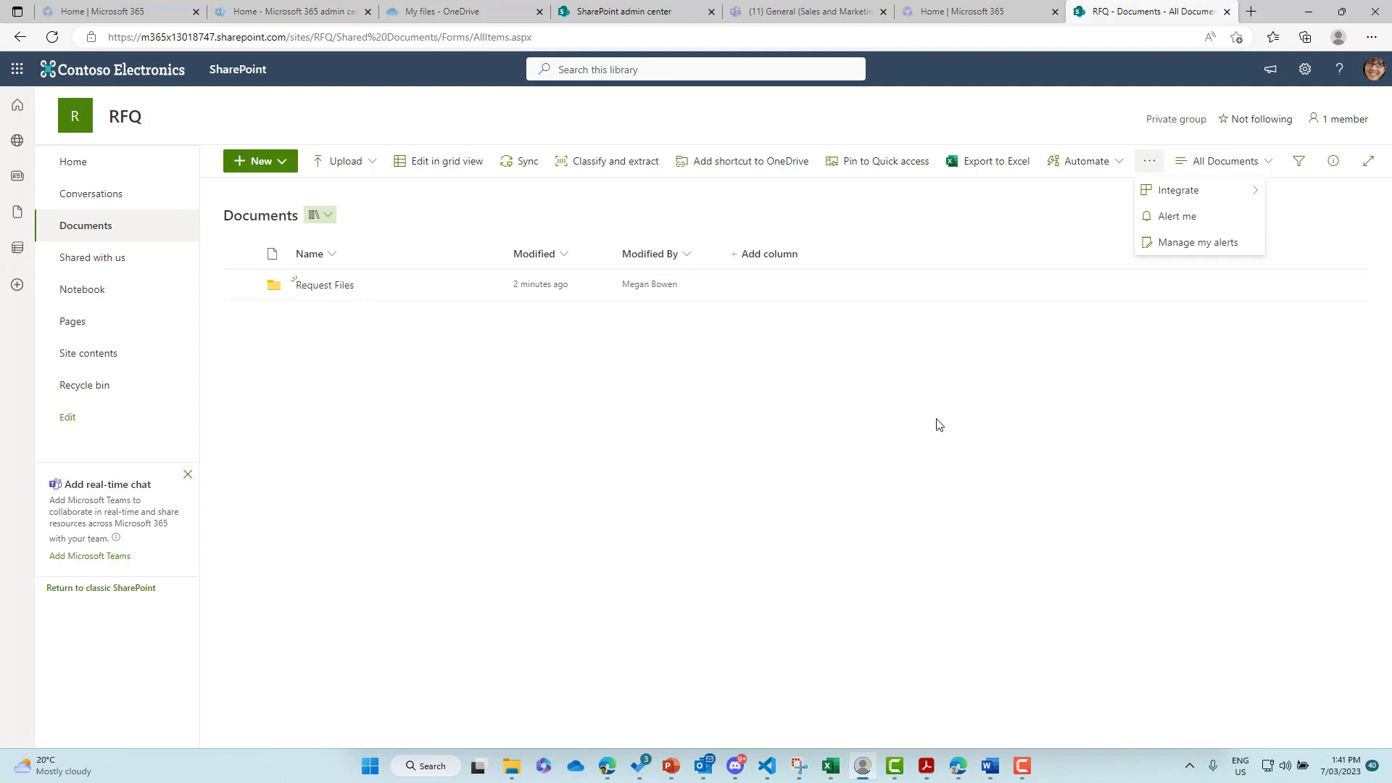
- Open the organization-wide Sharing policies in the admin center and highlight the External sharing section
left_click(656, 13)
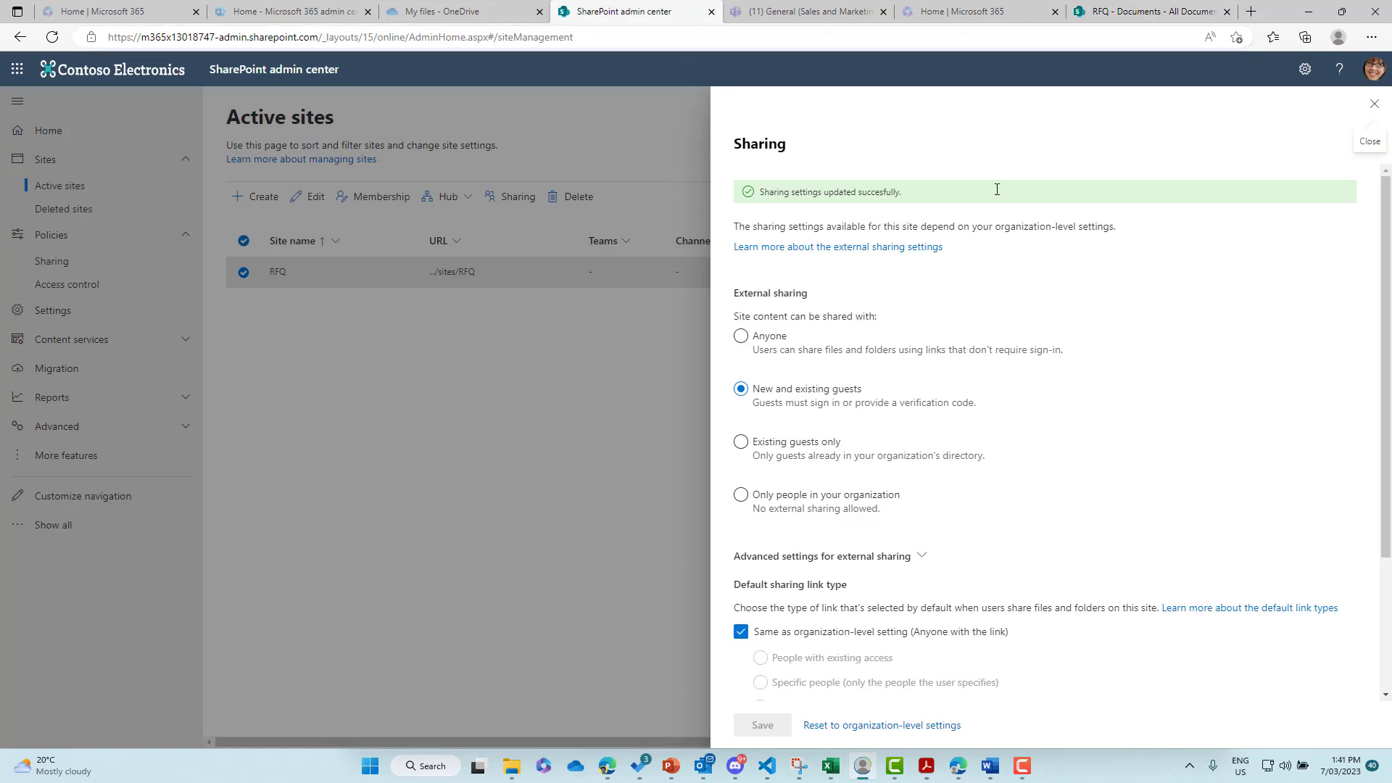
left_click(1374, 104)
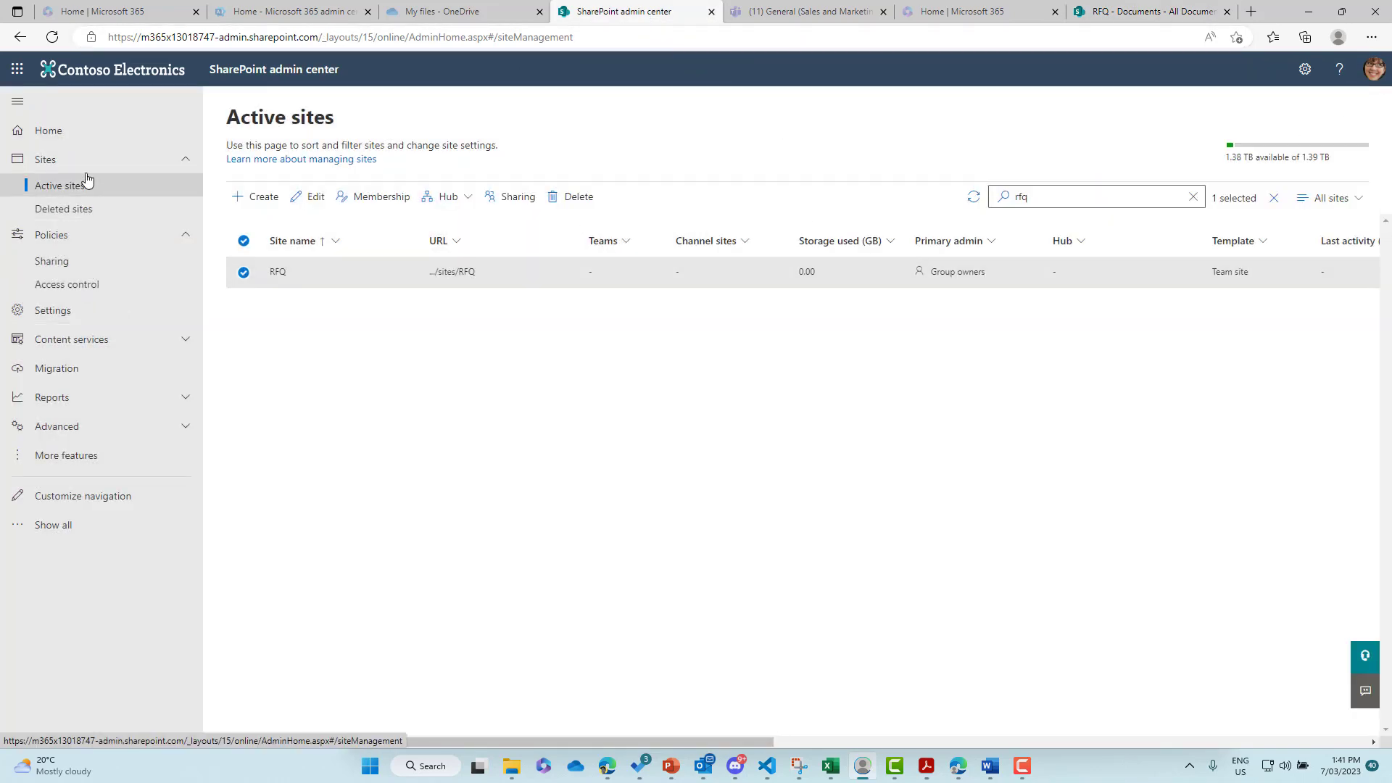
left_click(80, 264)
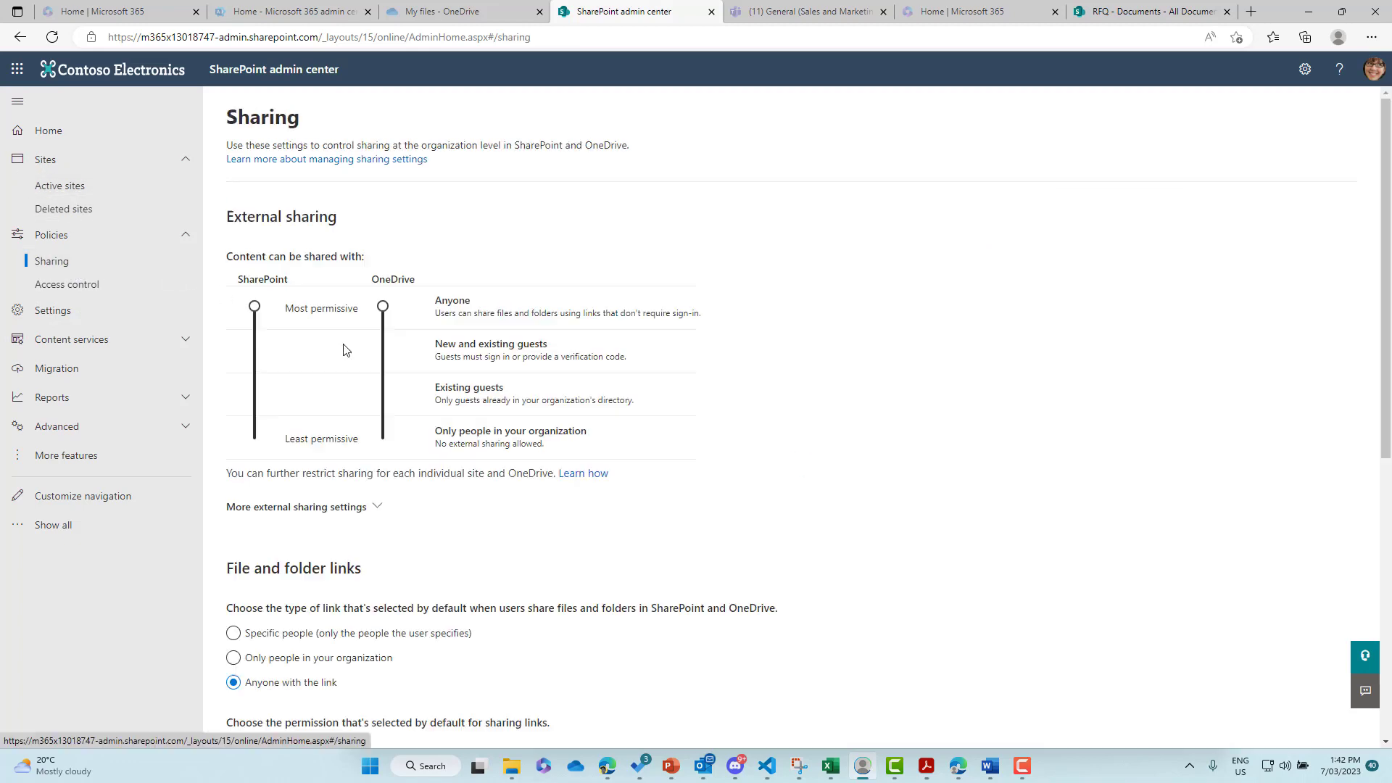
left_click_drag(228, 209, 417, 224)
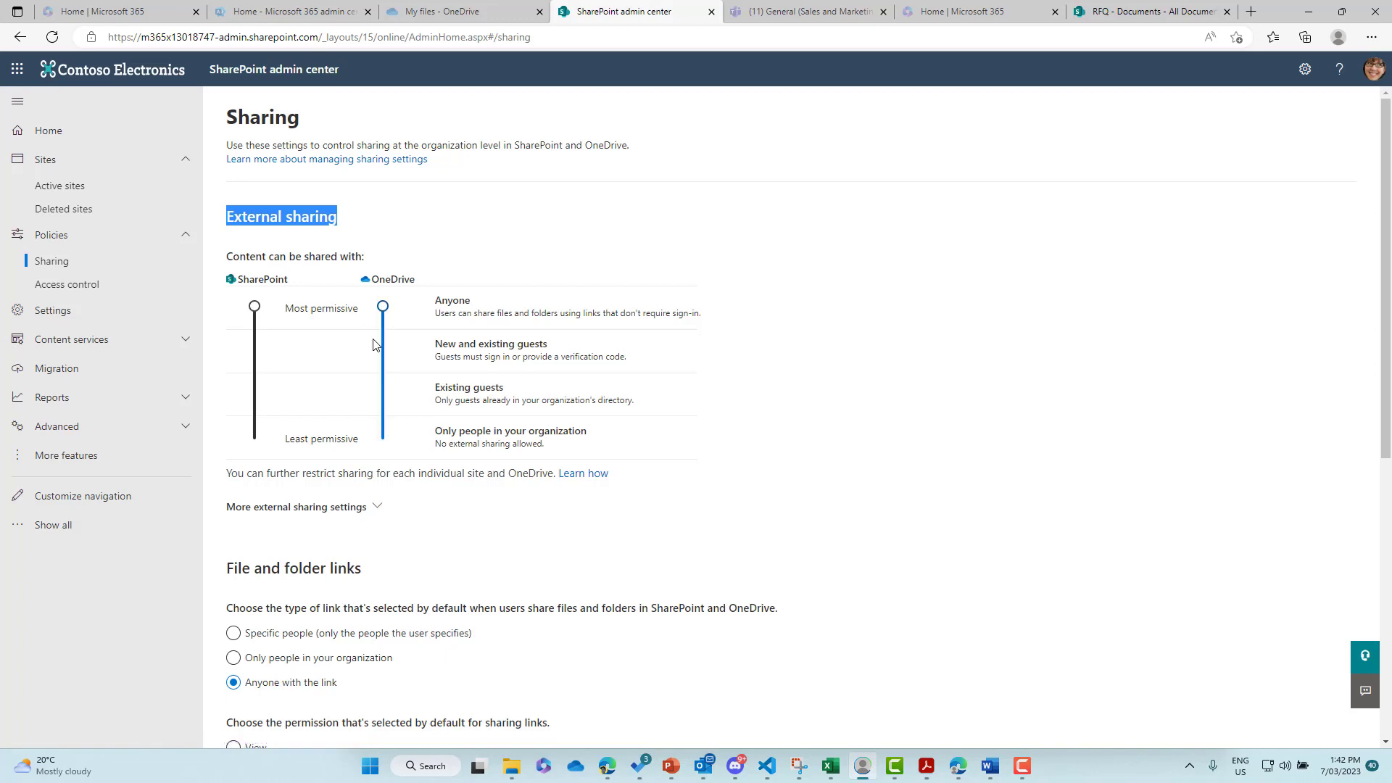
scroll(373, 334, "down", 1)
scroll(373, 339, "down", 1)
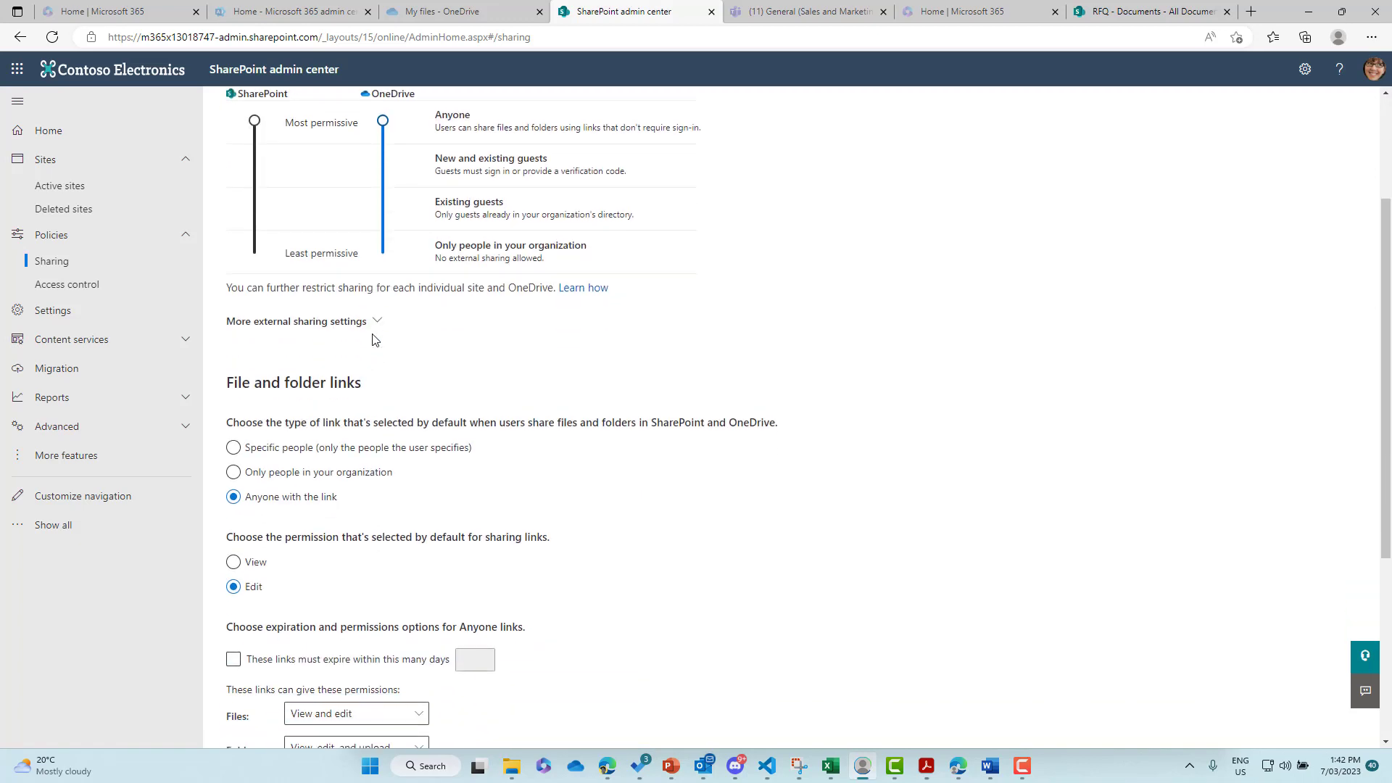
- Review the default link type, default link permission and Anyone-link folder permission options without changes
left_click_drag(227, 370, 382, 371)
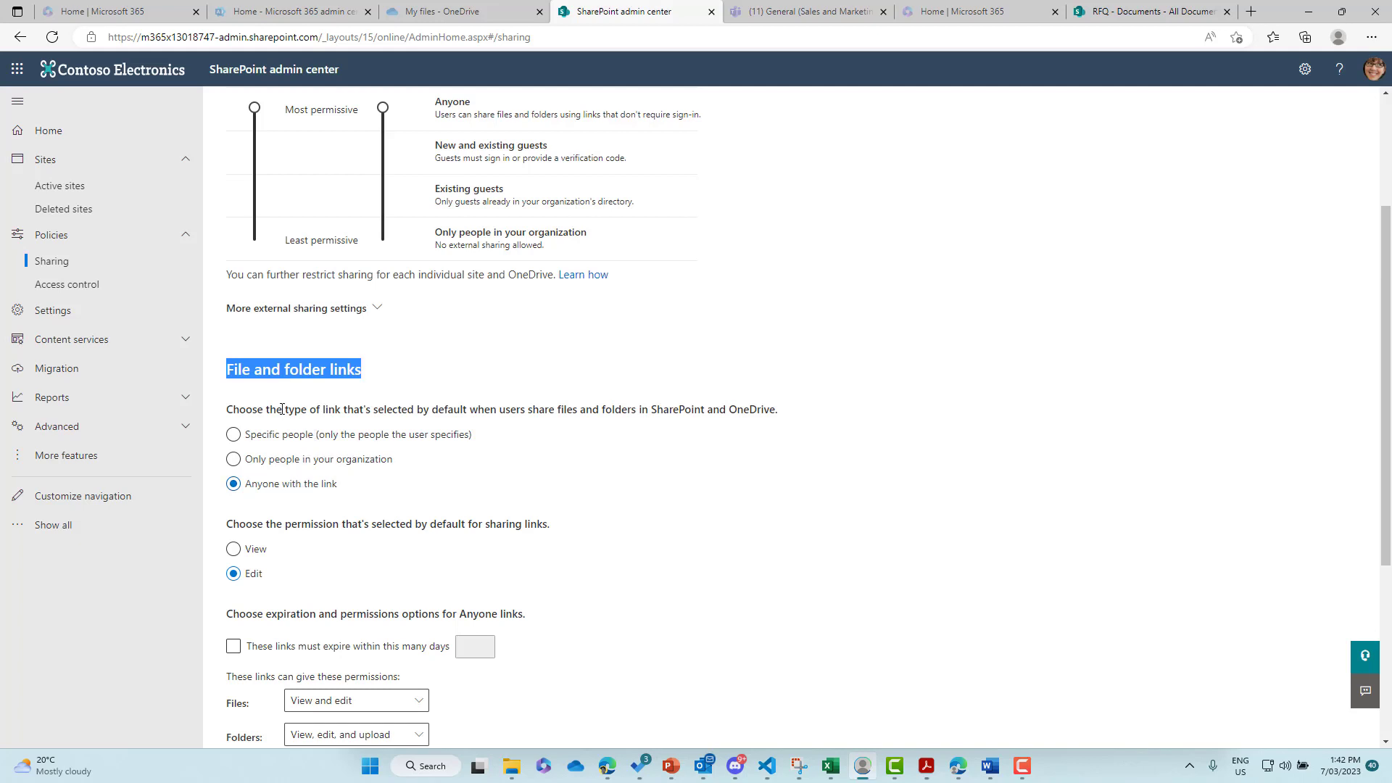
left_click_drag(227, 409, 481, 423)
scroll(485, 435, "down", 2)
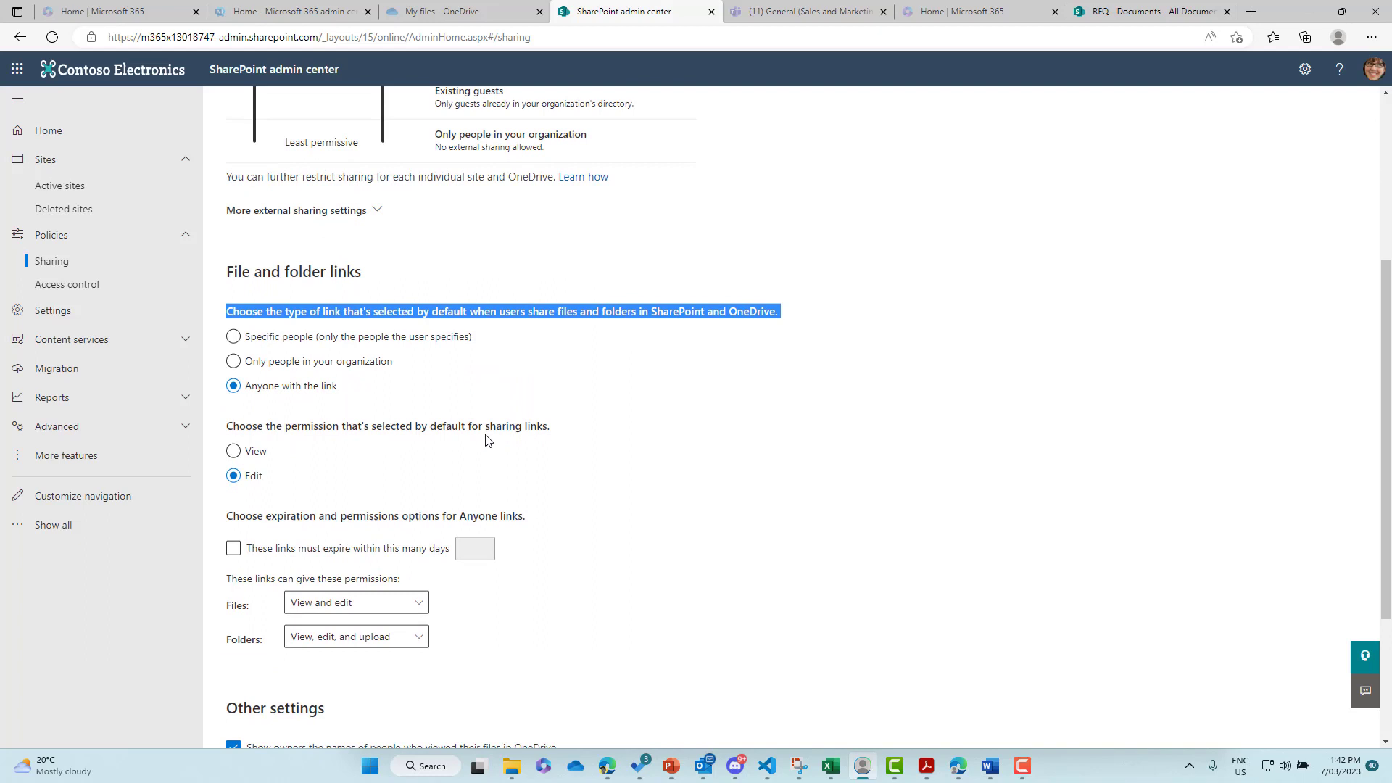
left_click_drag(231, 427, 503, 440)
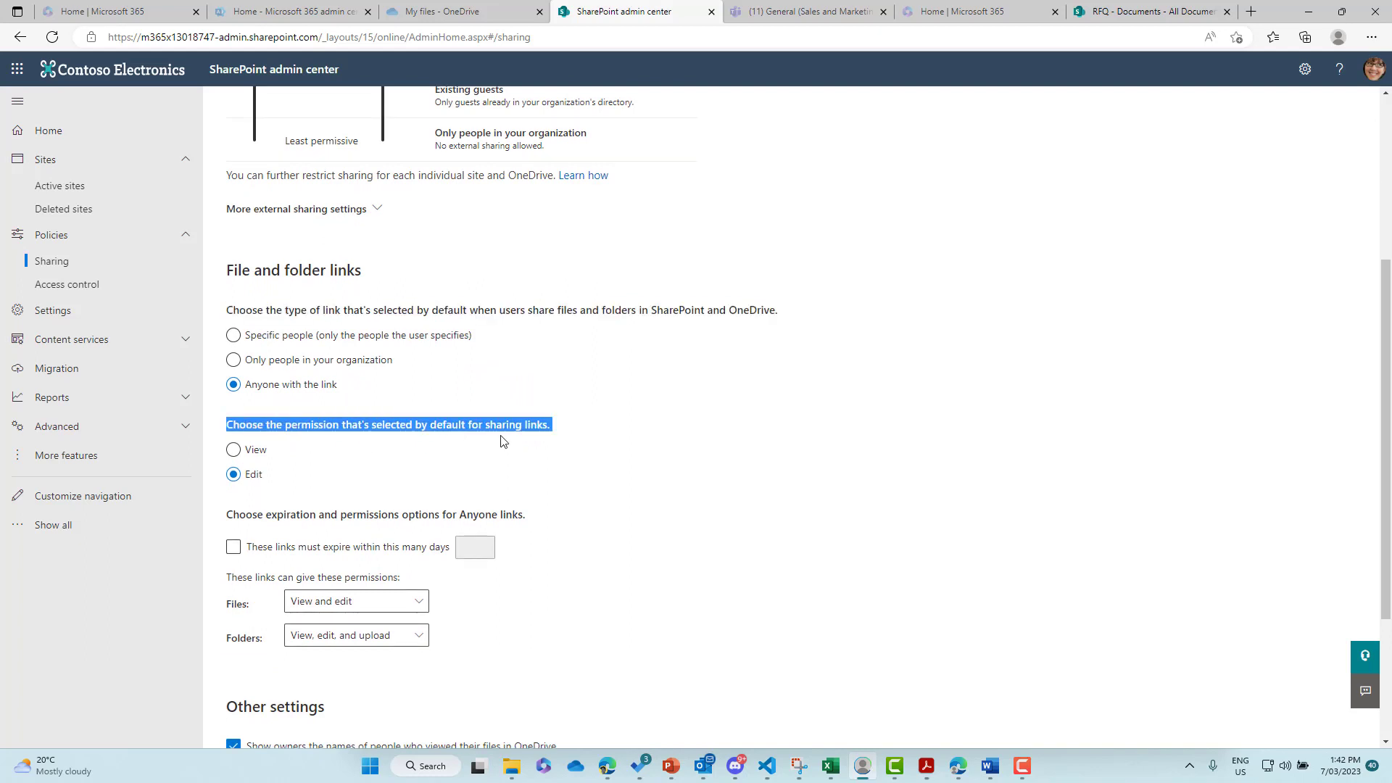
scroll(503, 440, "down", 1)
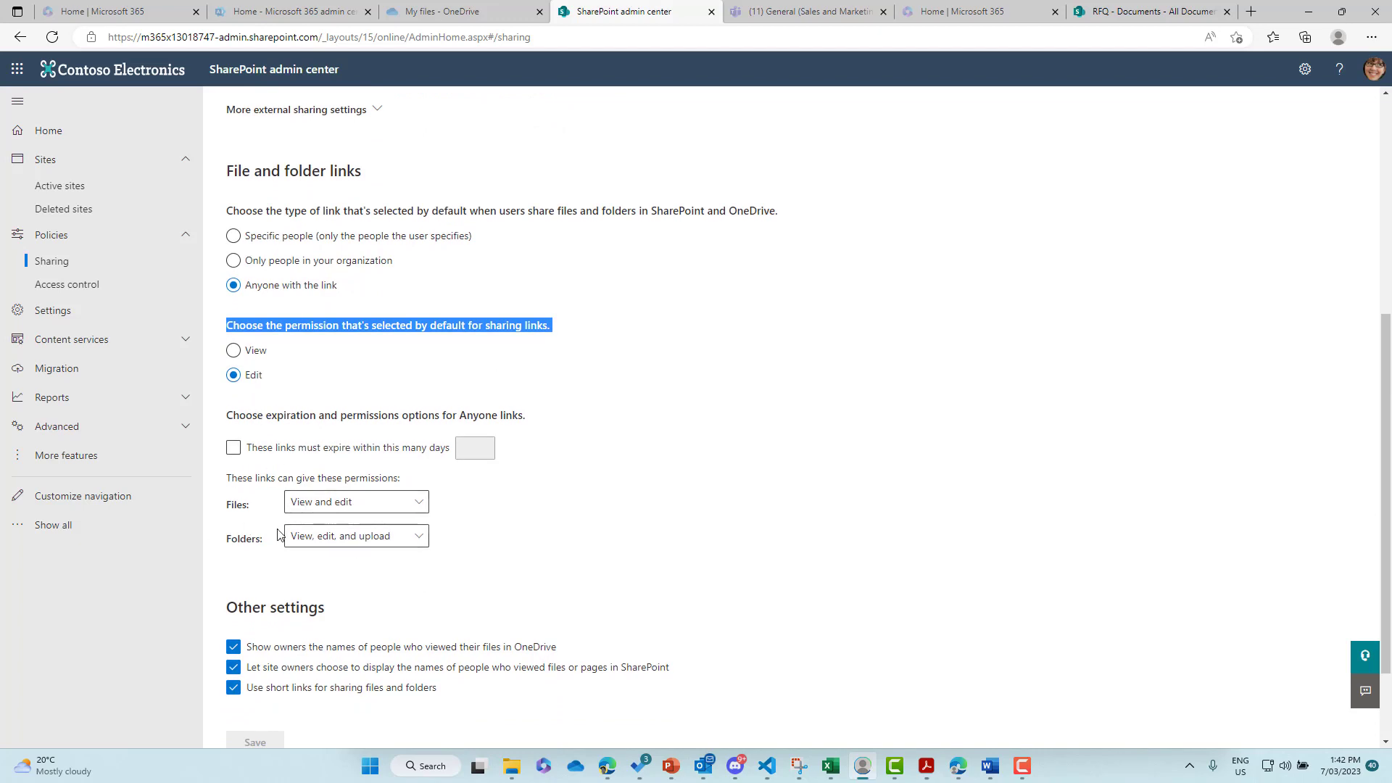
left_click(331, 542)
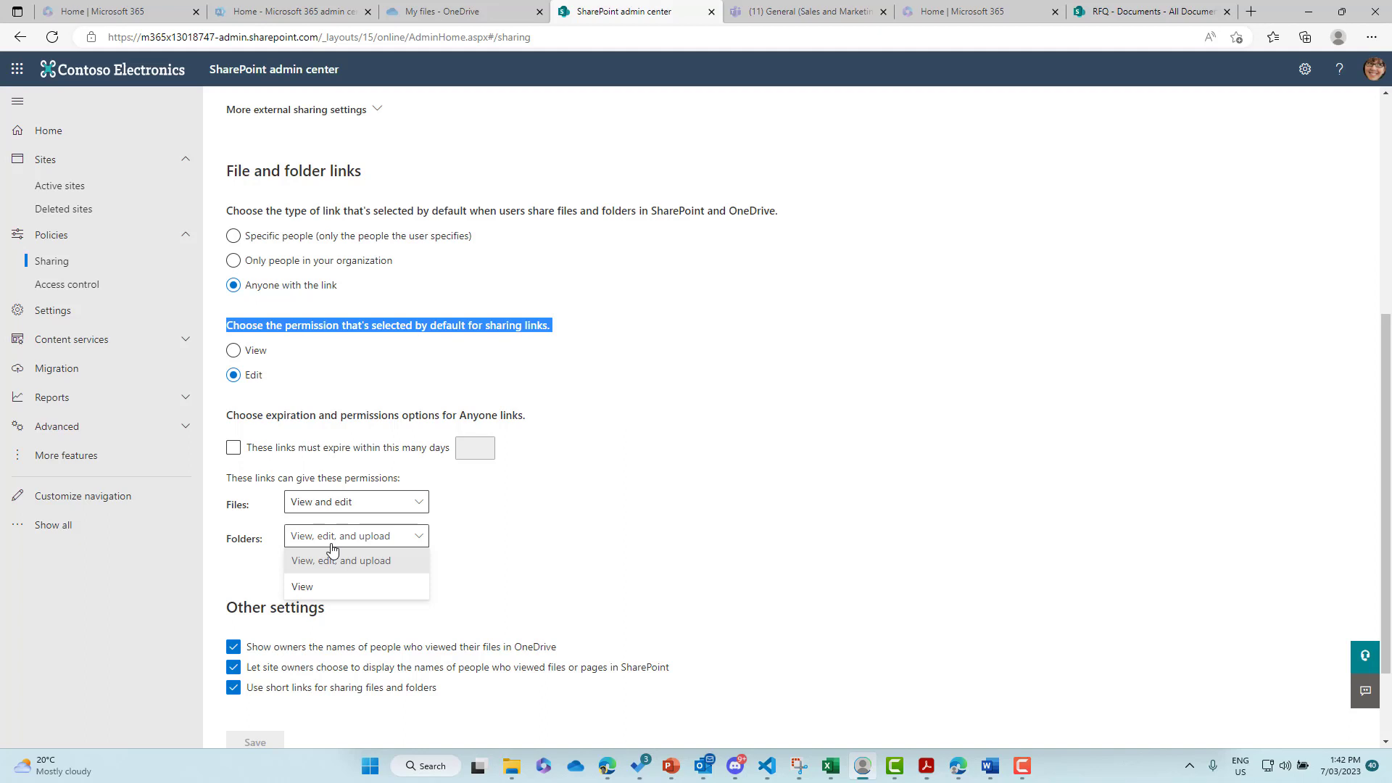
left_click(469, 546)
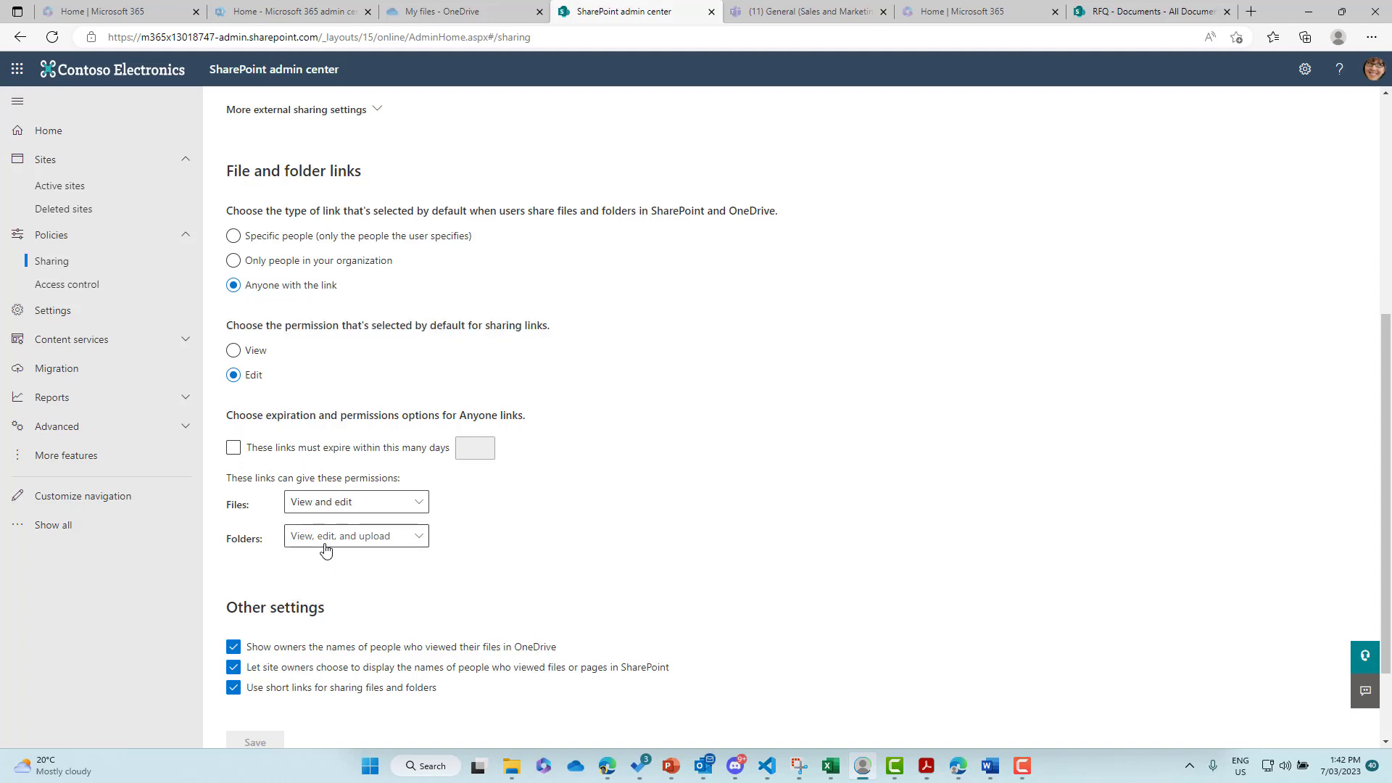
- Highlight the Anyone external sharing level, then return to the RFQ document library
scroll(336, 540, "up", 5)
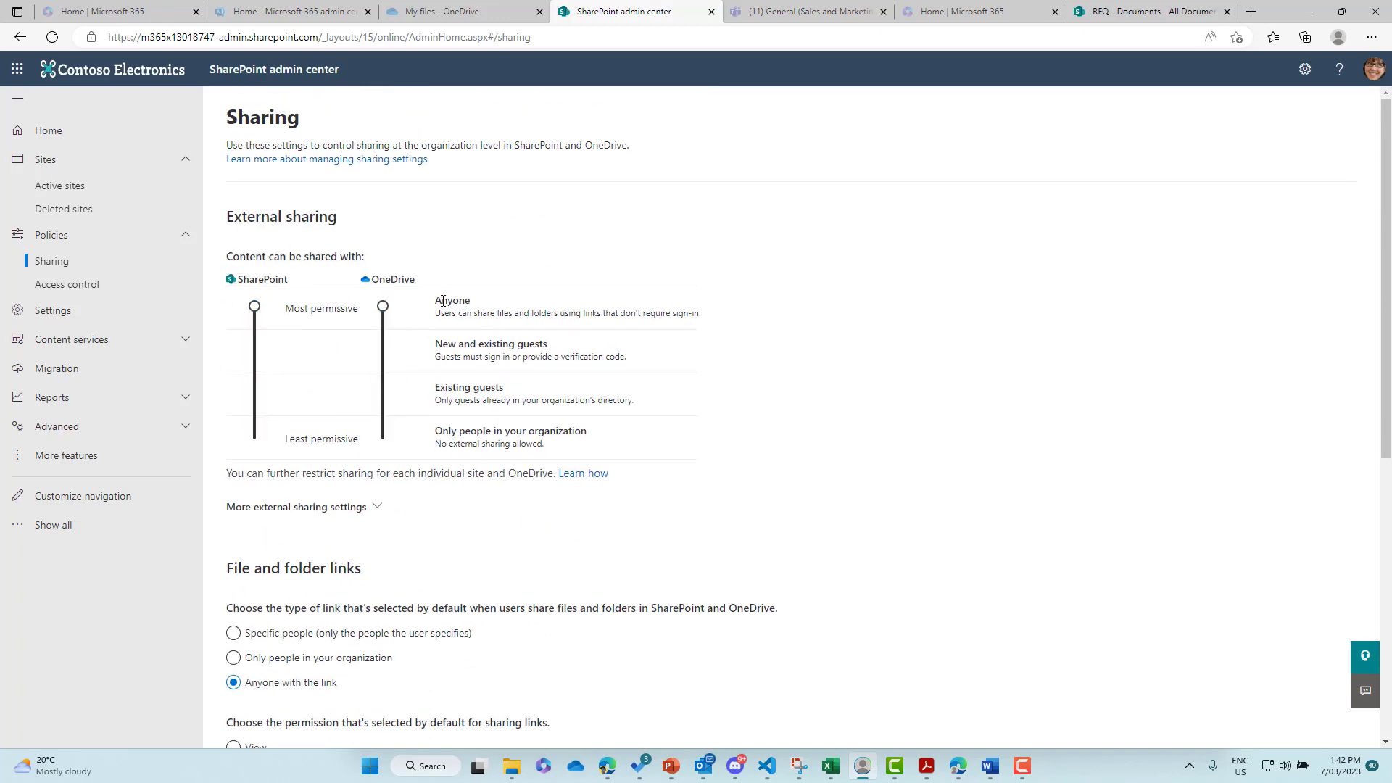
left_click_drag(438, 305, 482, 304)
scroll(483, 398, "down", 5)
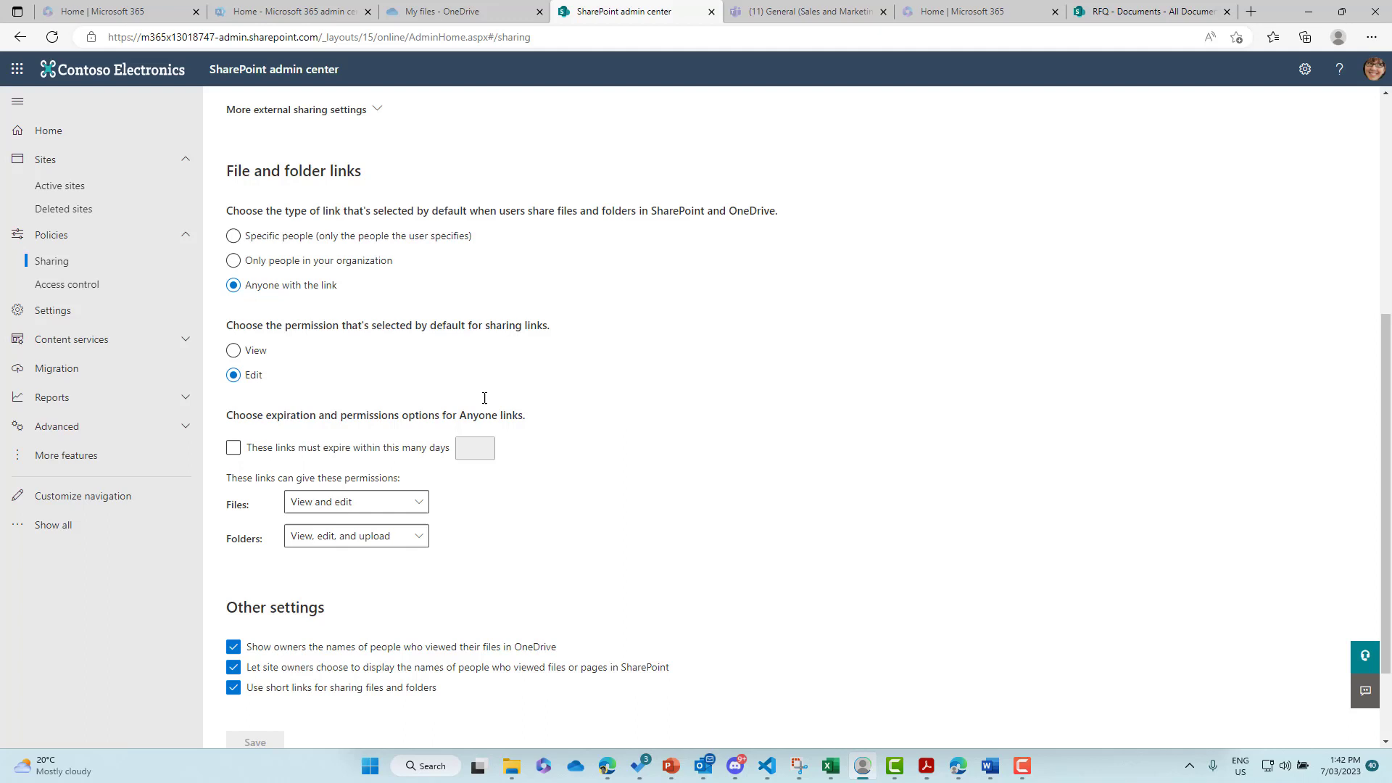
scroll(485, 397, "up", 3)
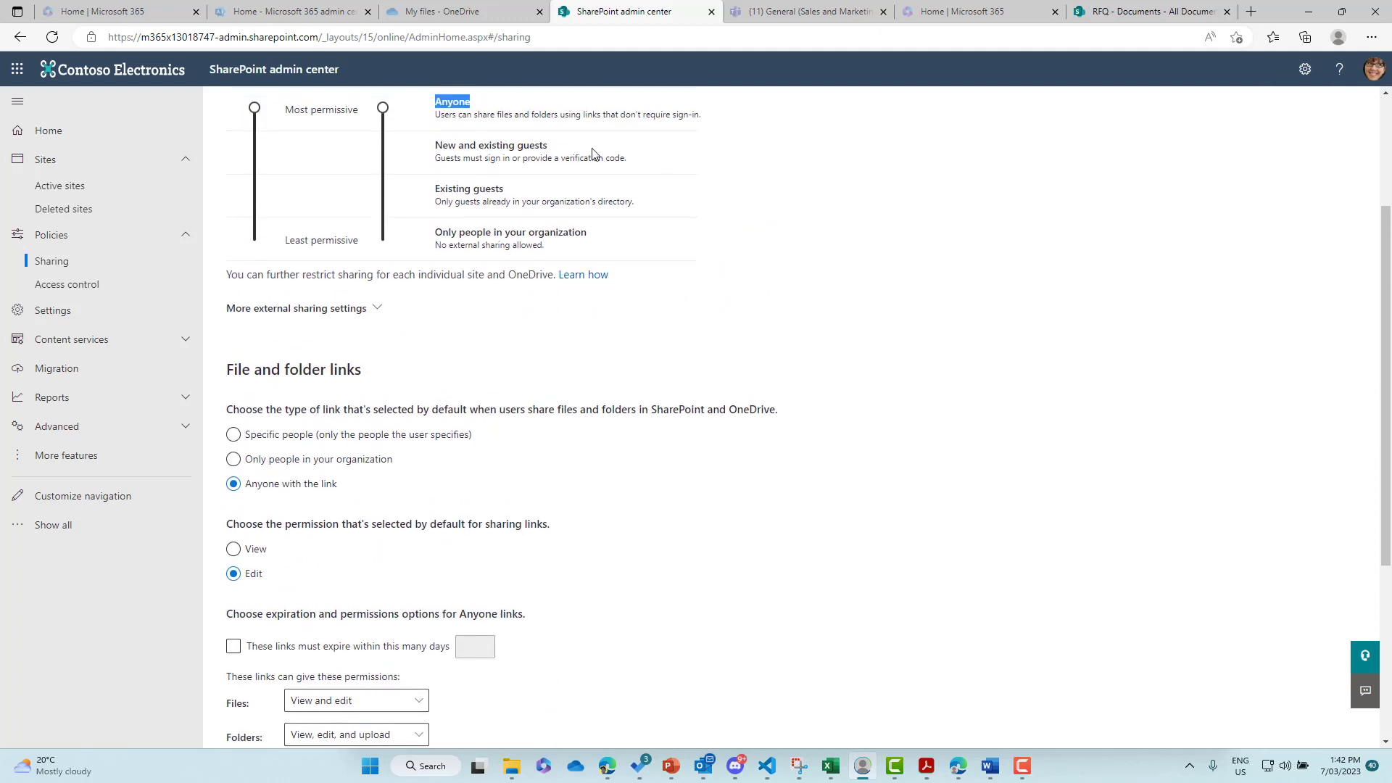
left_click(1101, 18)
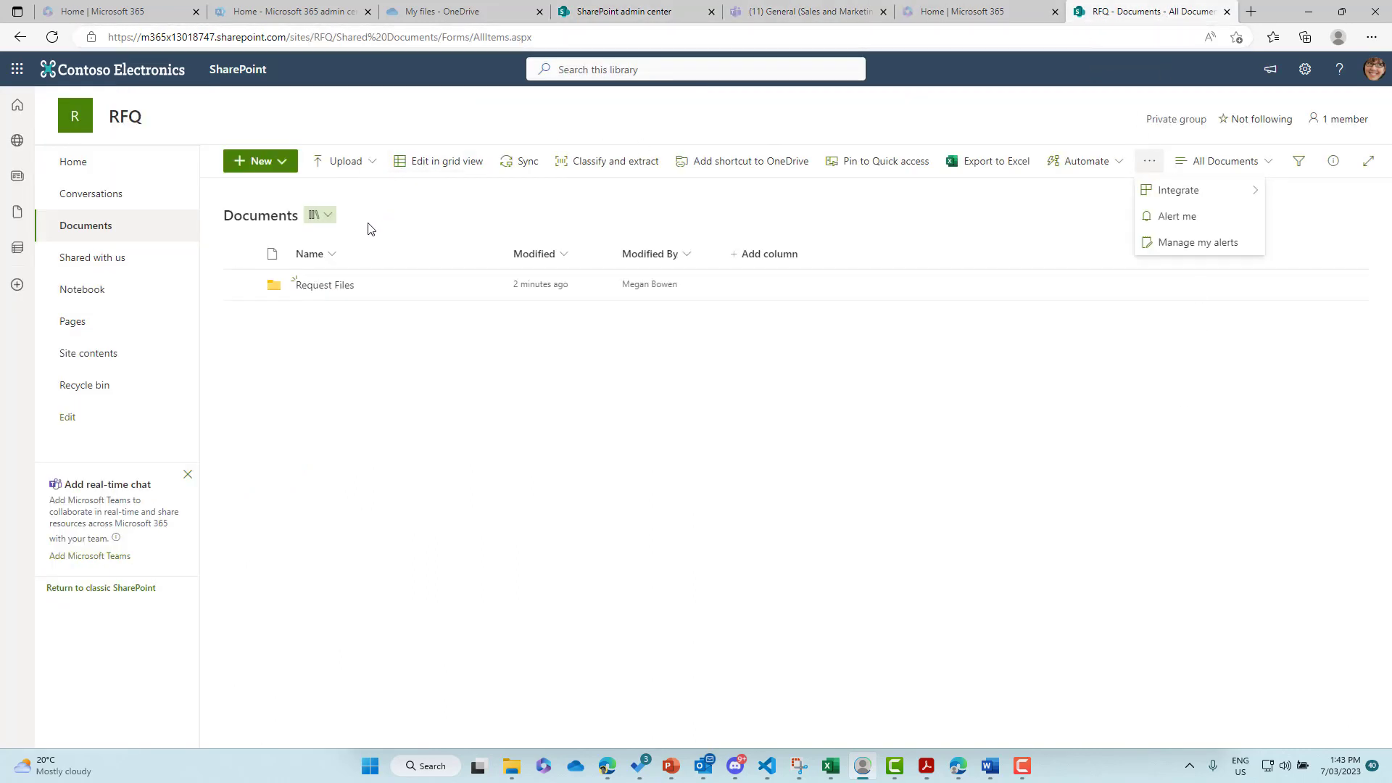
- Select the Request Files folder in the RFQ library and show its more-actions menu
left_click(364, 121)
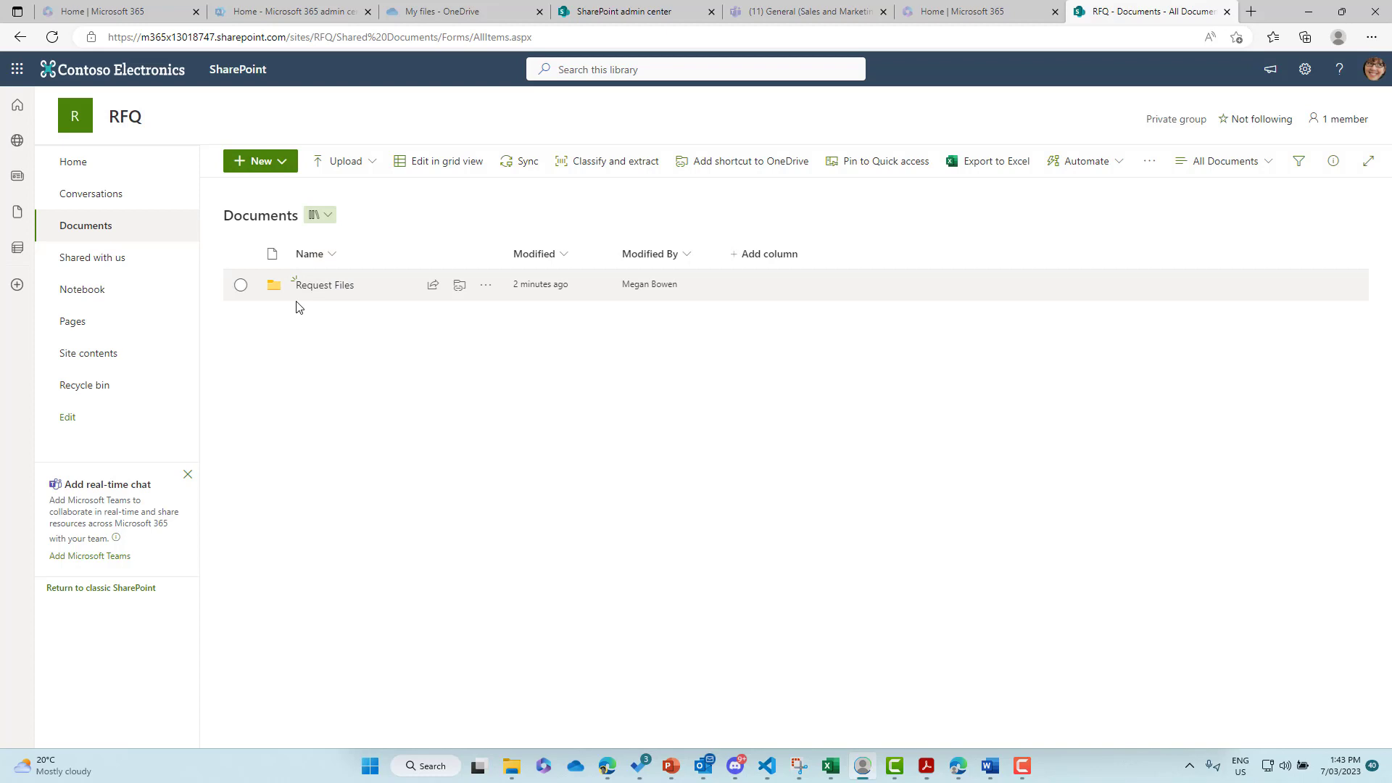
left_click(243, 285)
left_click(1060, 162)
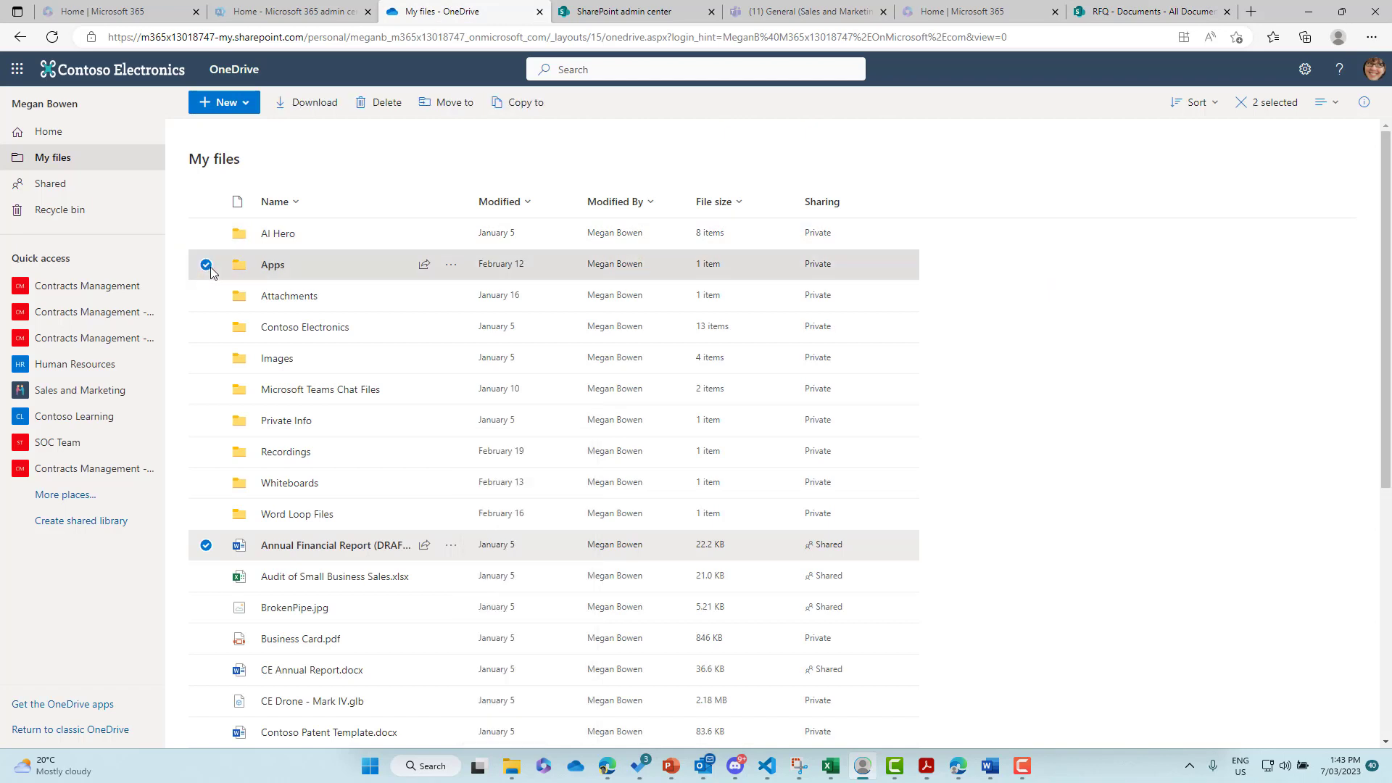
- Deselect Annual Financial Report (DRAFT).docx so only Apps stays checked, then return to RFQ Documents
left_click(206, 545)
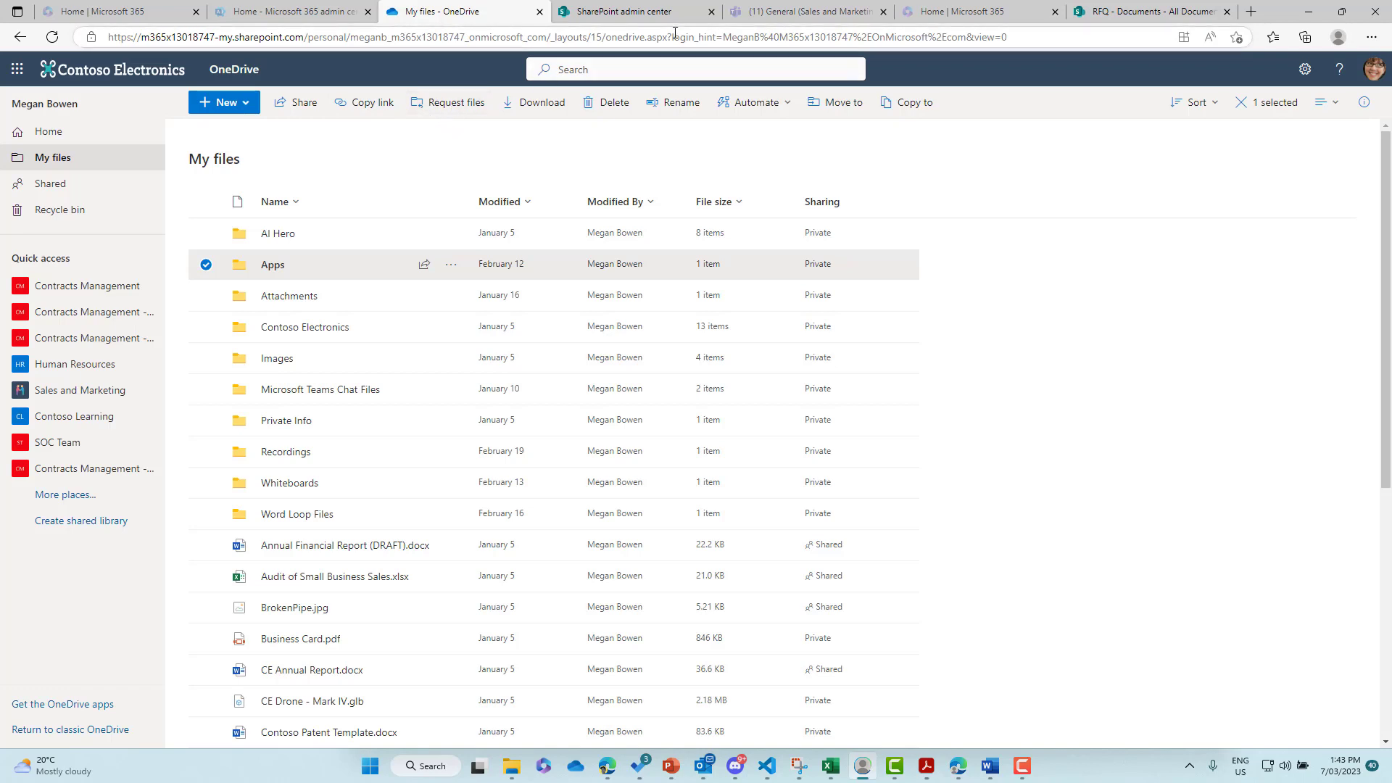
left_click(1146, 12)
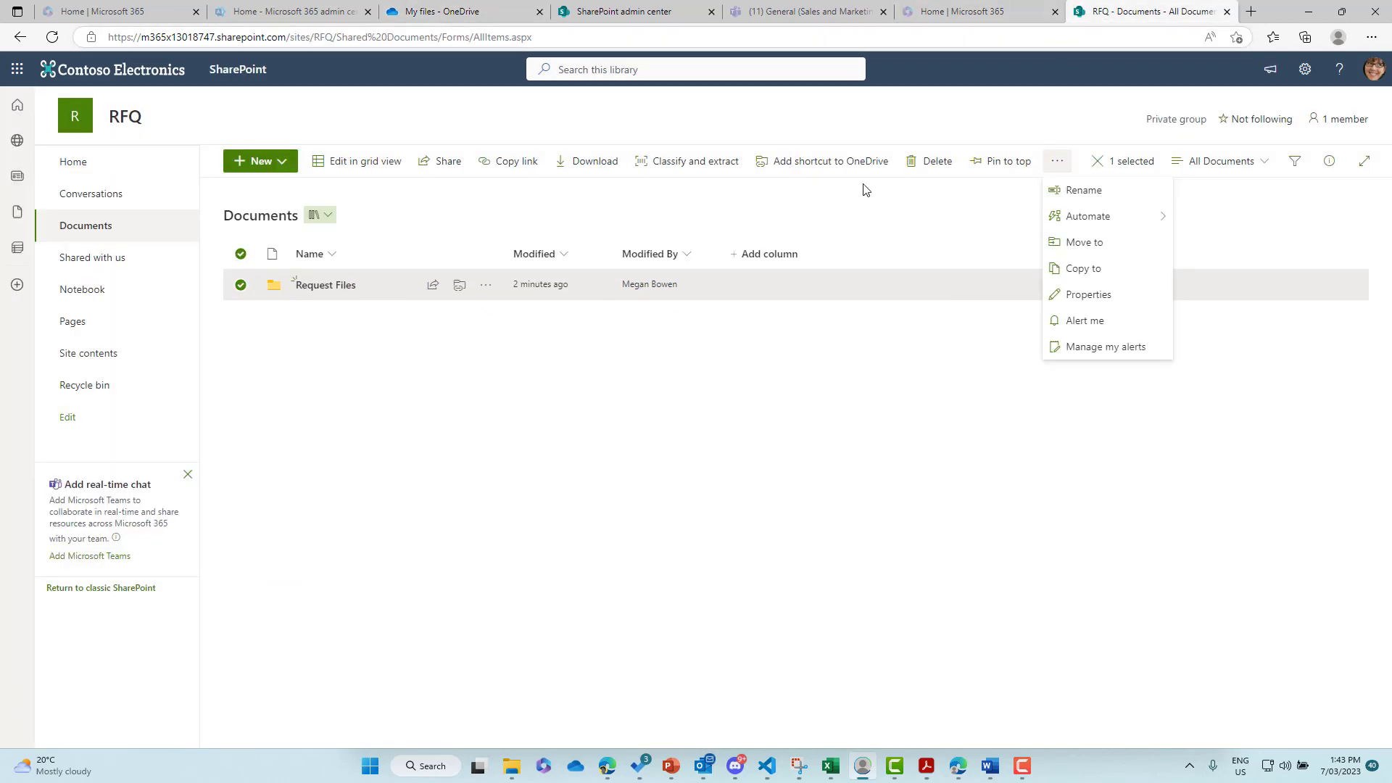
- Find and select the RFQ site in the admin center's Active sites list
left_click(845, 128)
left_click(586, 13)
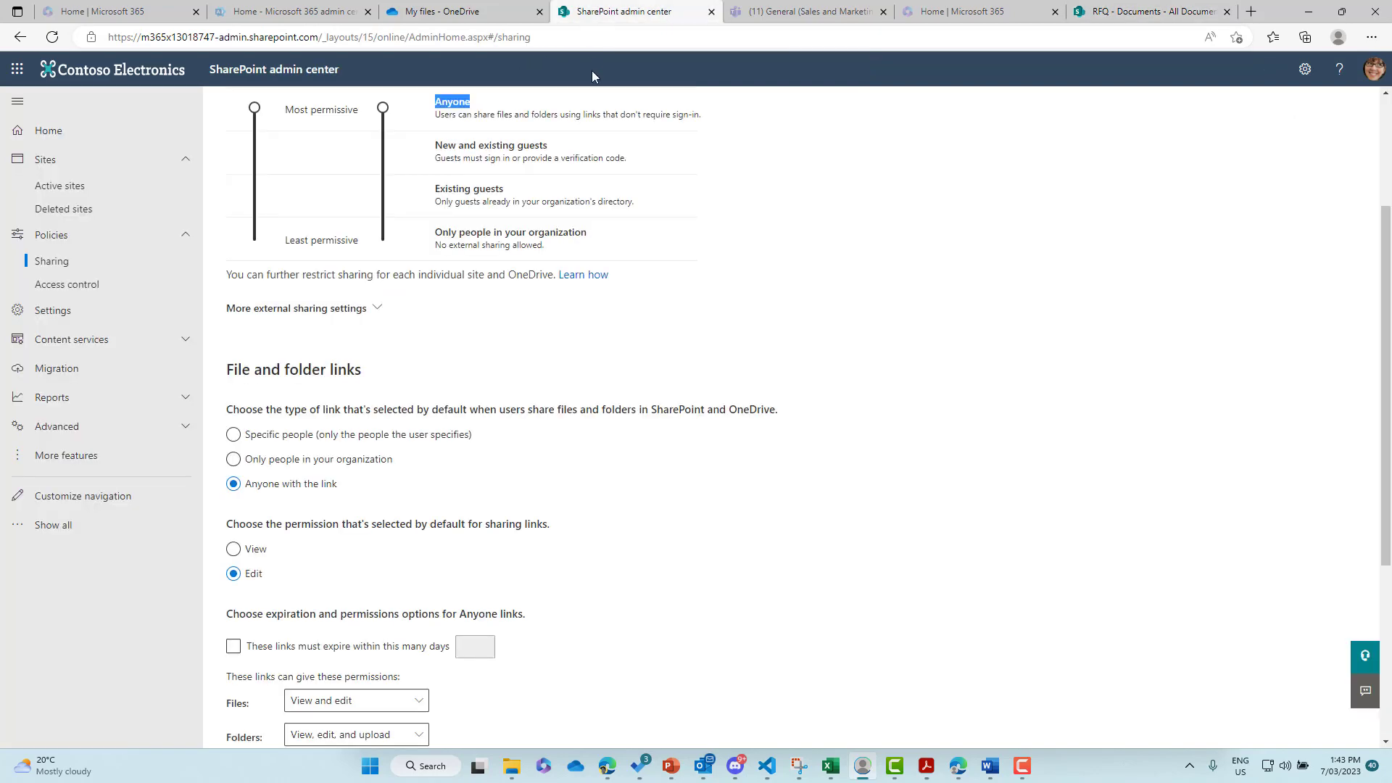
left_click(92, 191)
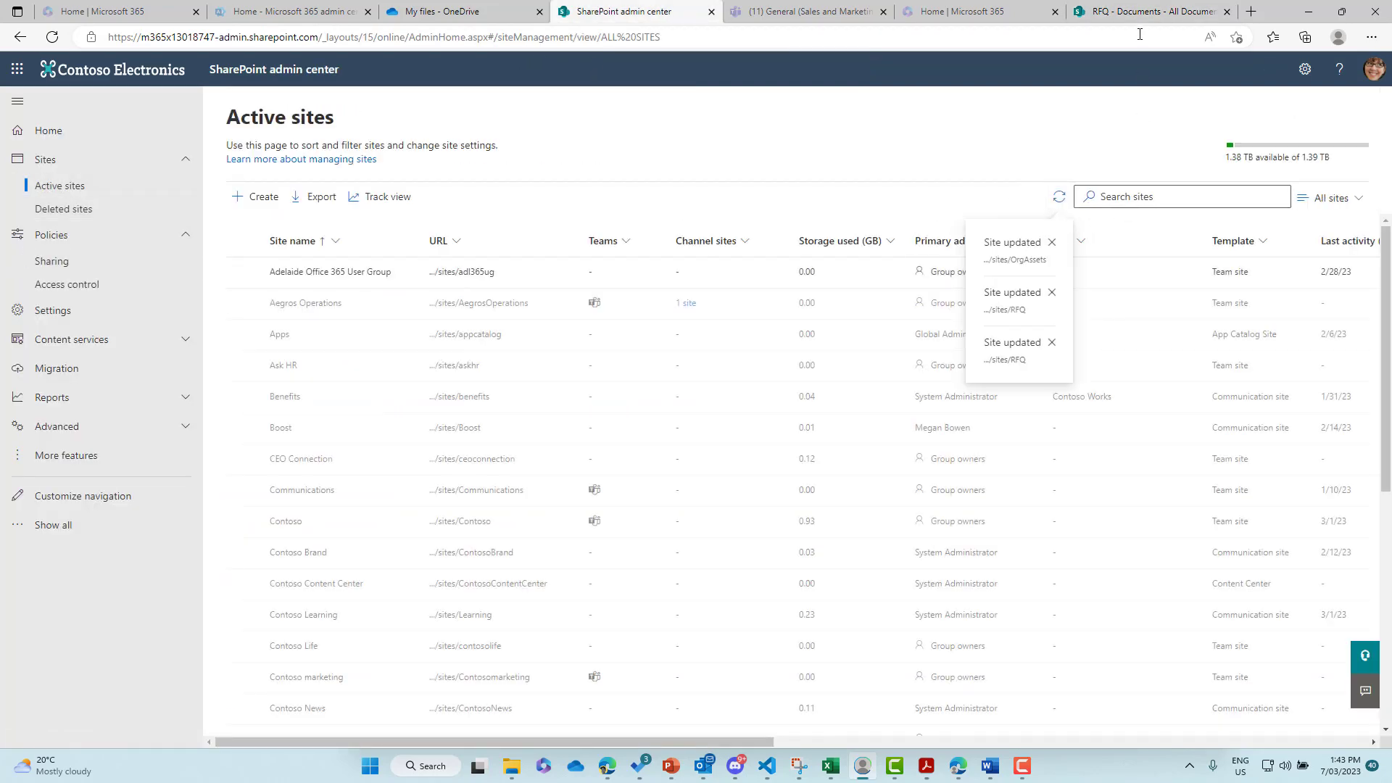
left_click(1125, 195)
type("r")
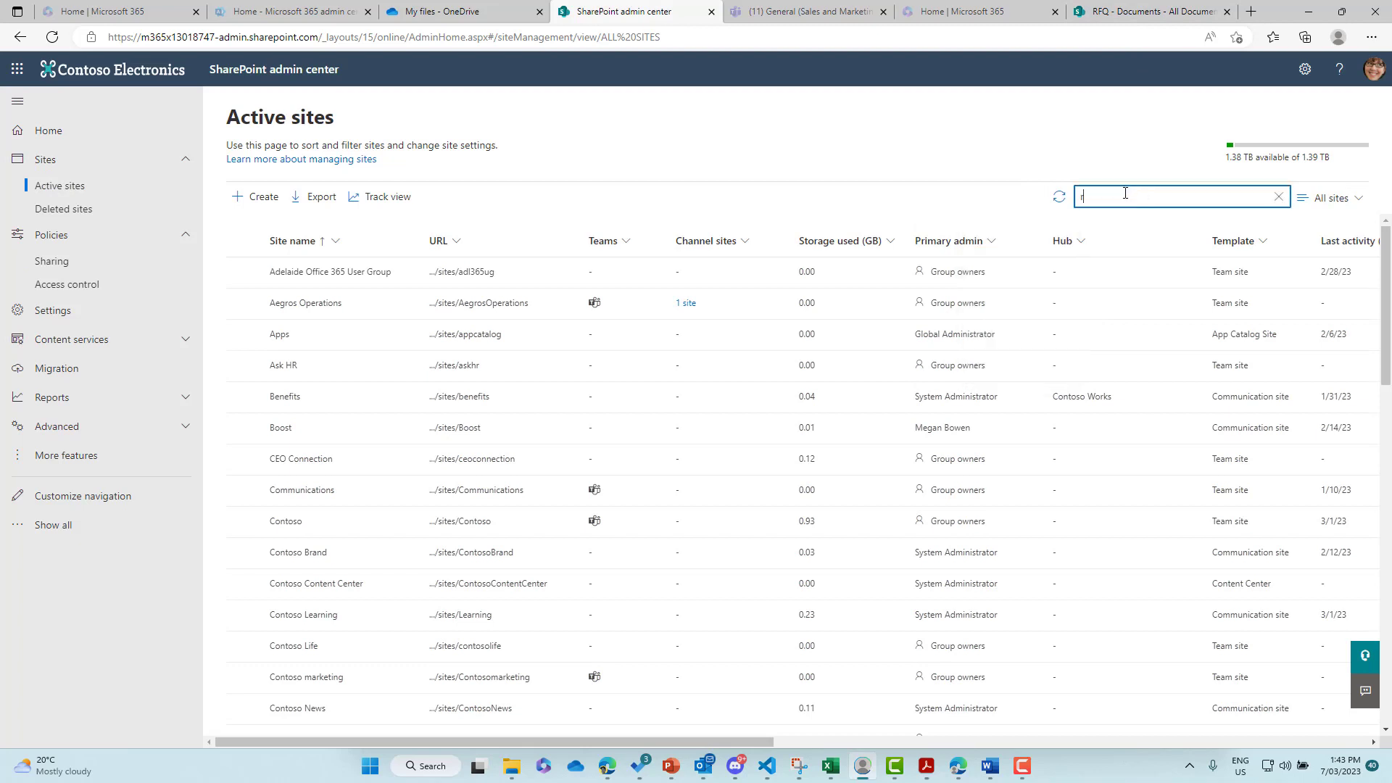
type("fq")
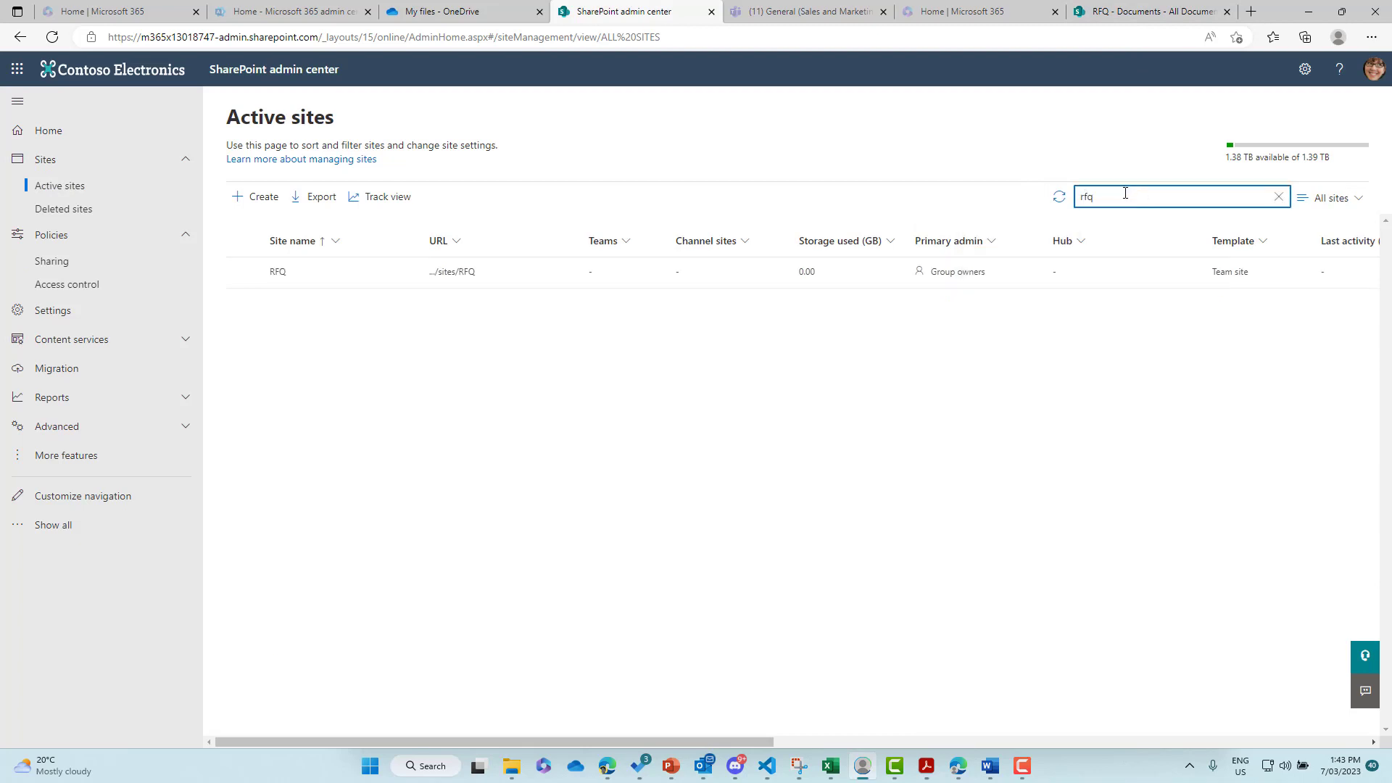
left_click(242, 272)
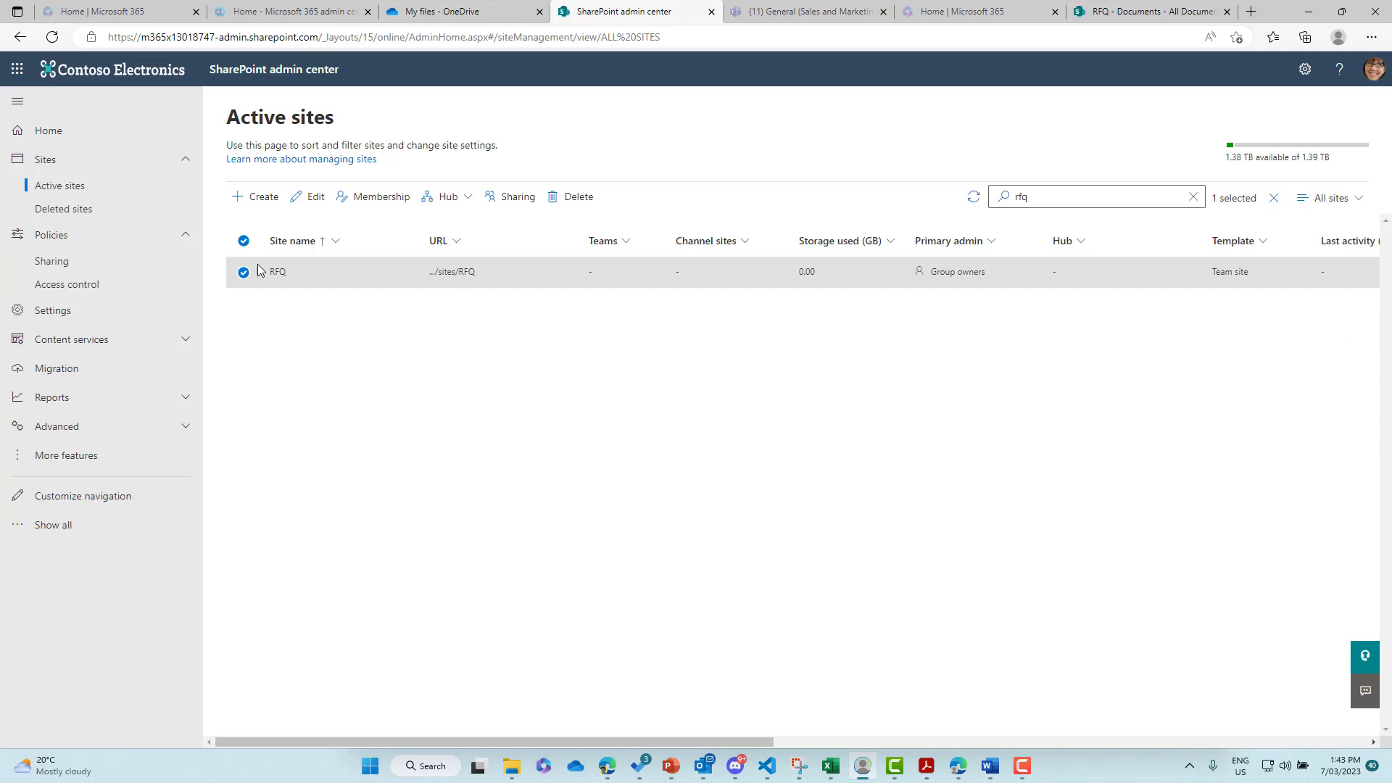
- Set the RFQ site's external sharing to Anyone and save
left_click(507, 199)
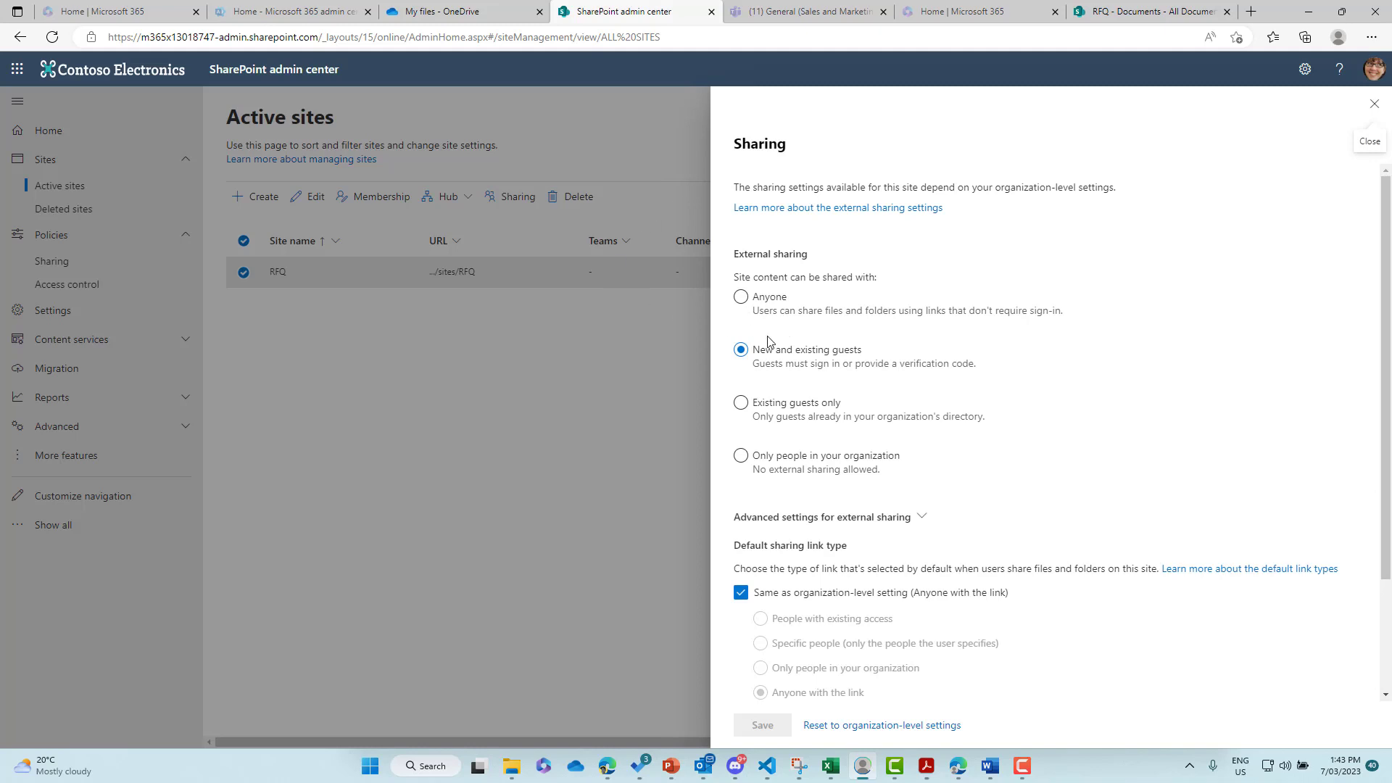
left_click(742, 298)
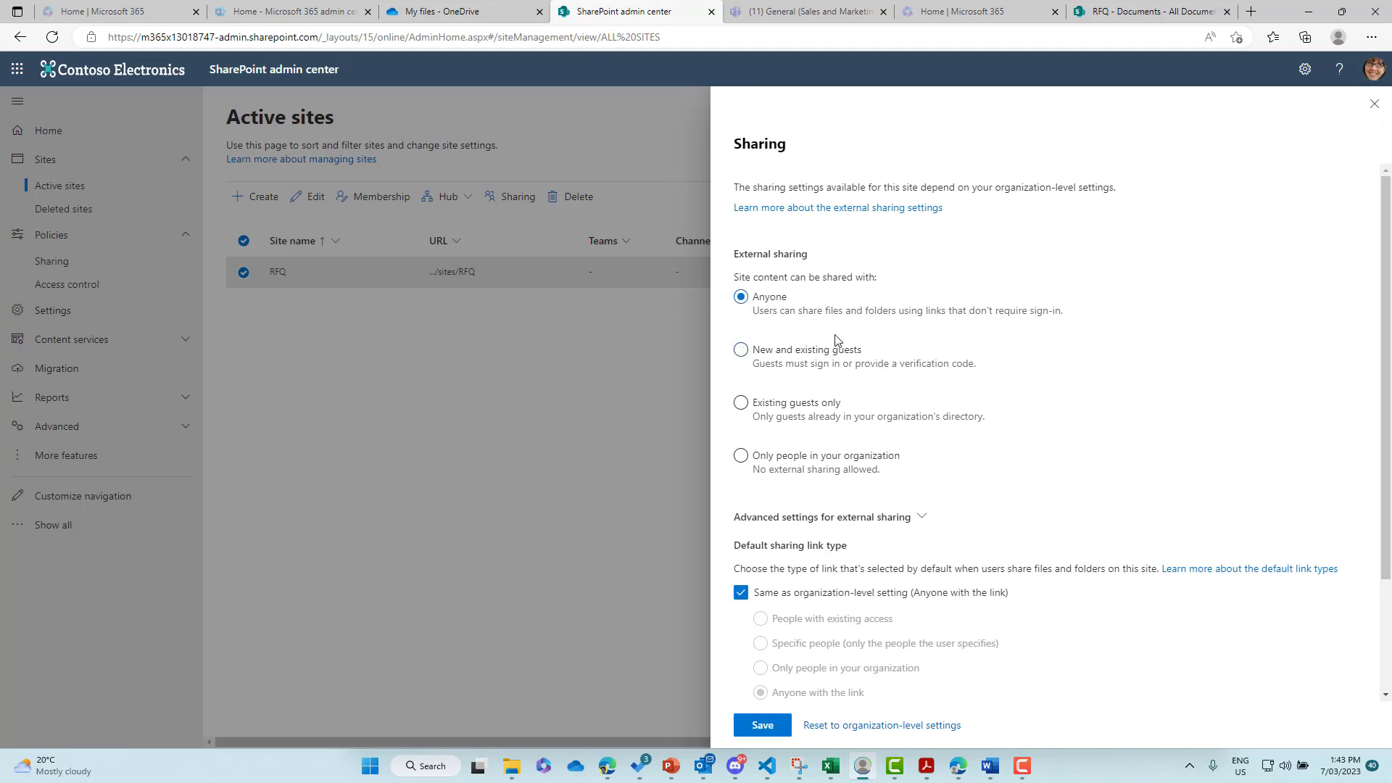
scroll(835, 341, "down", 2)
scroll(835, 341, "up", 2)
scroll(835, 340, "down", 2)
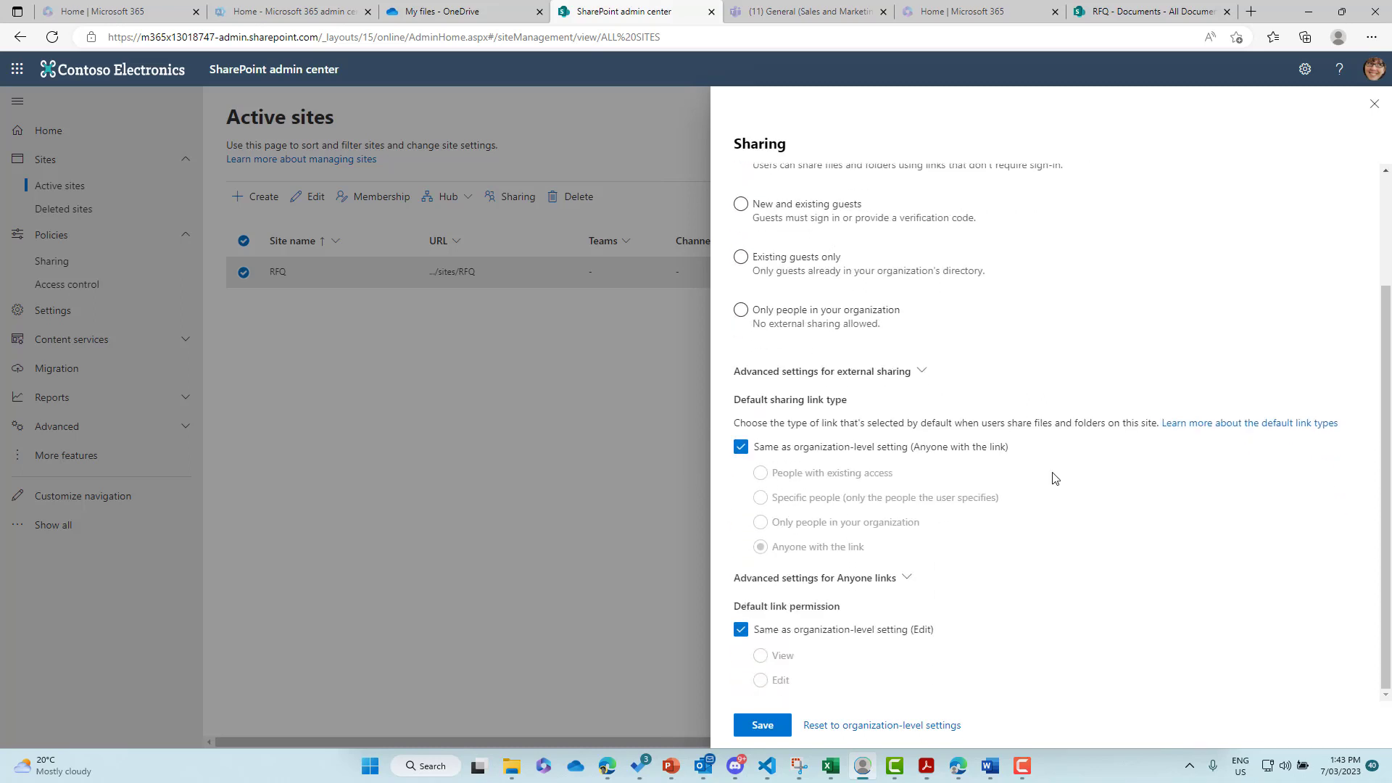
left_click(775, 727)
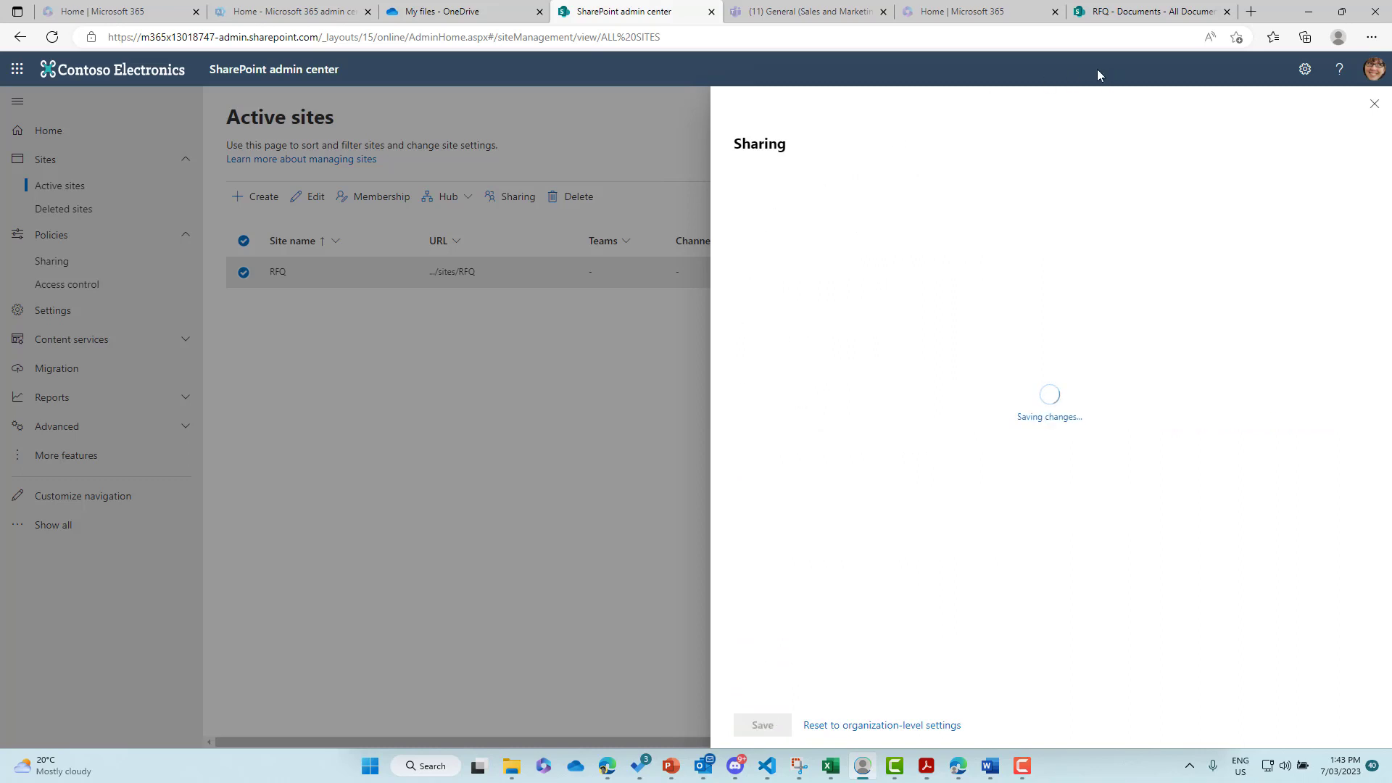
- Refresh the RFQ library and open the Request Files folder's actions, now listing Request files
left_click(1140, 15)
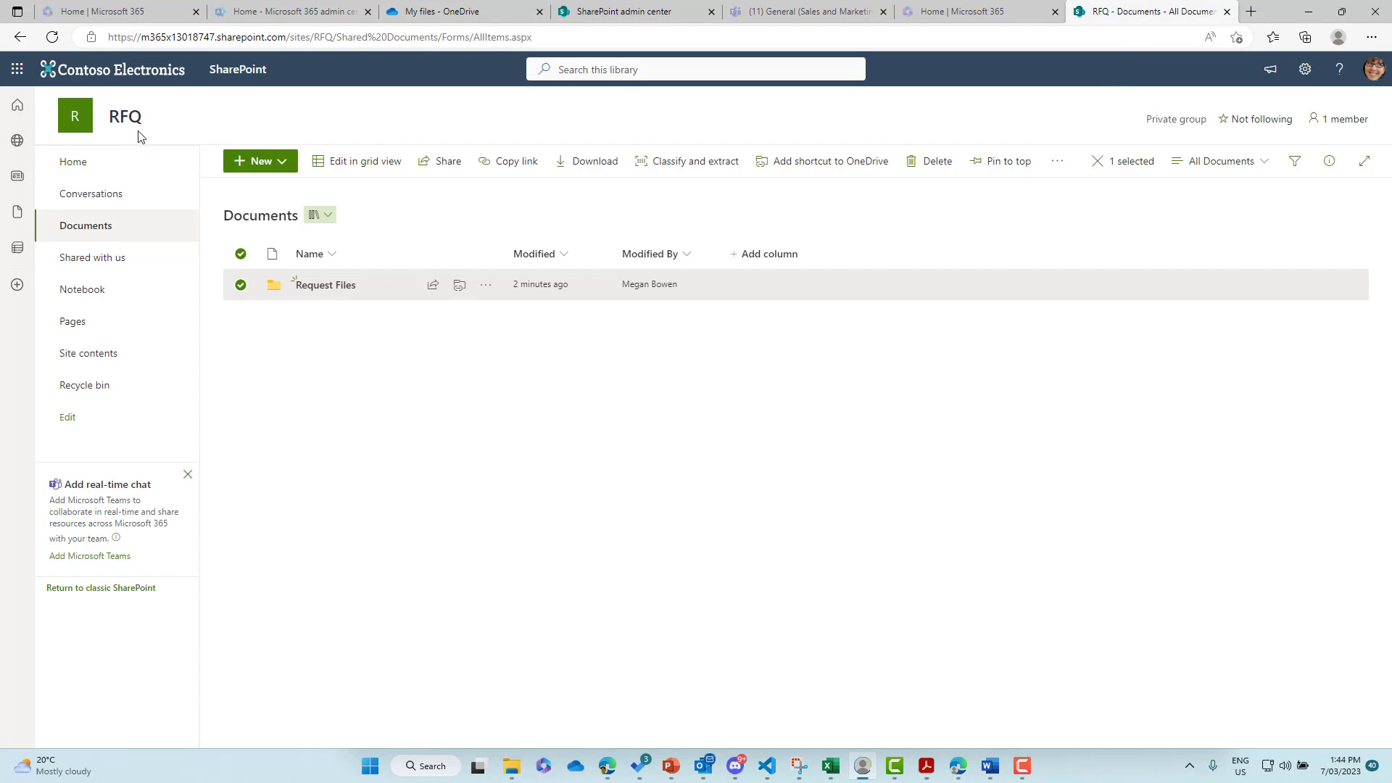
key("Escape")
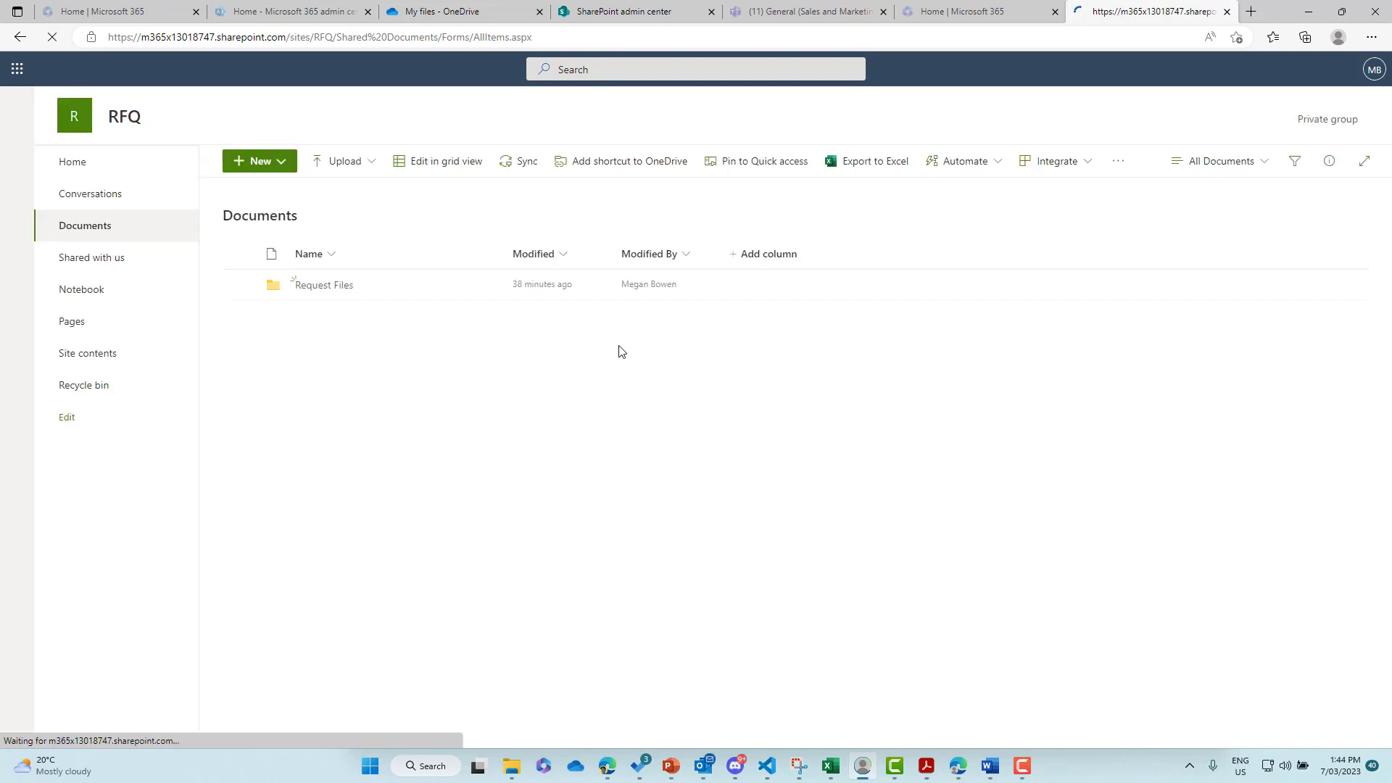
left_click(240, 290)
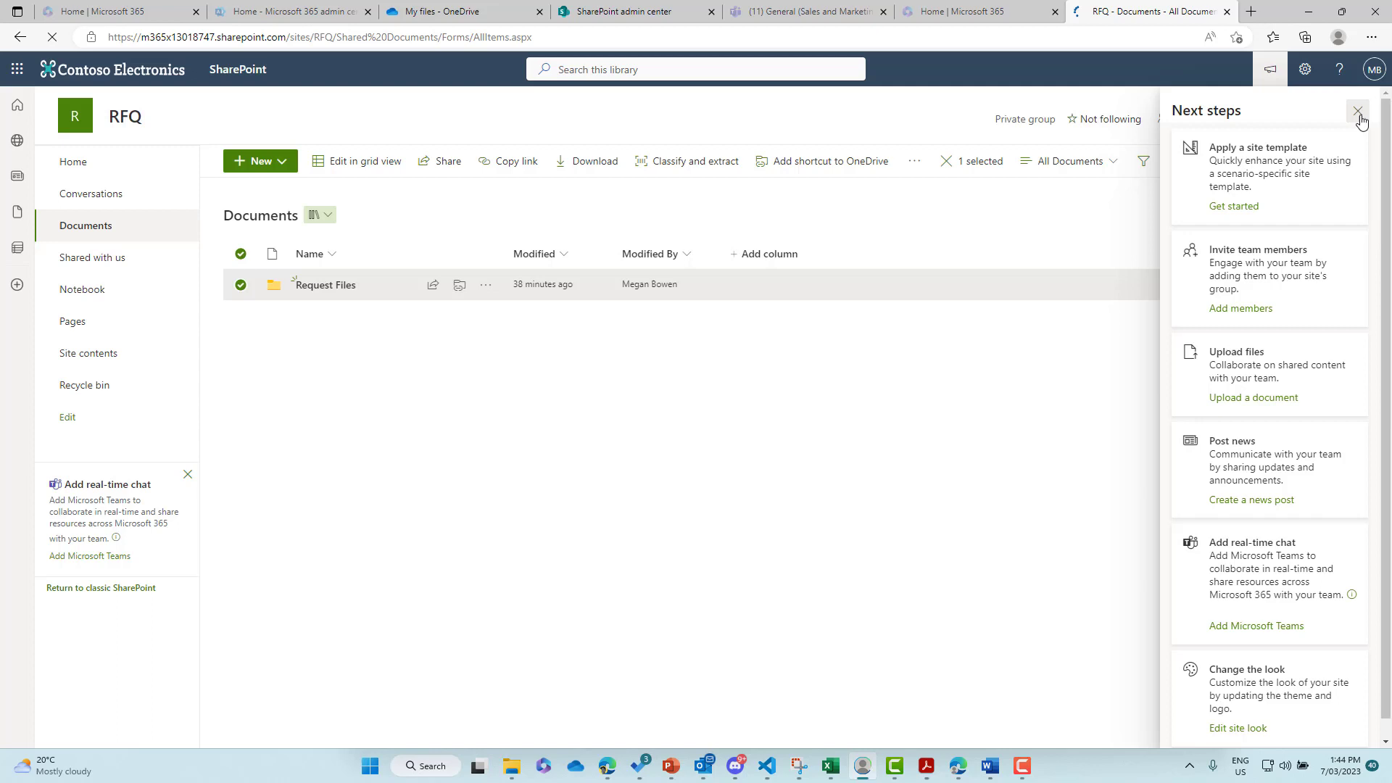
left_click(1369, 111)
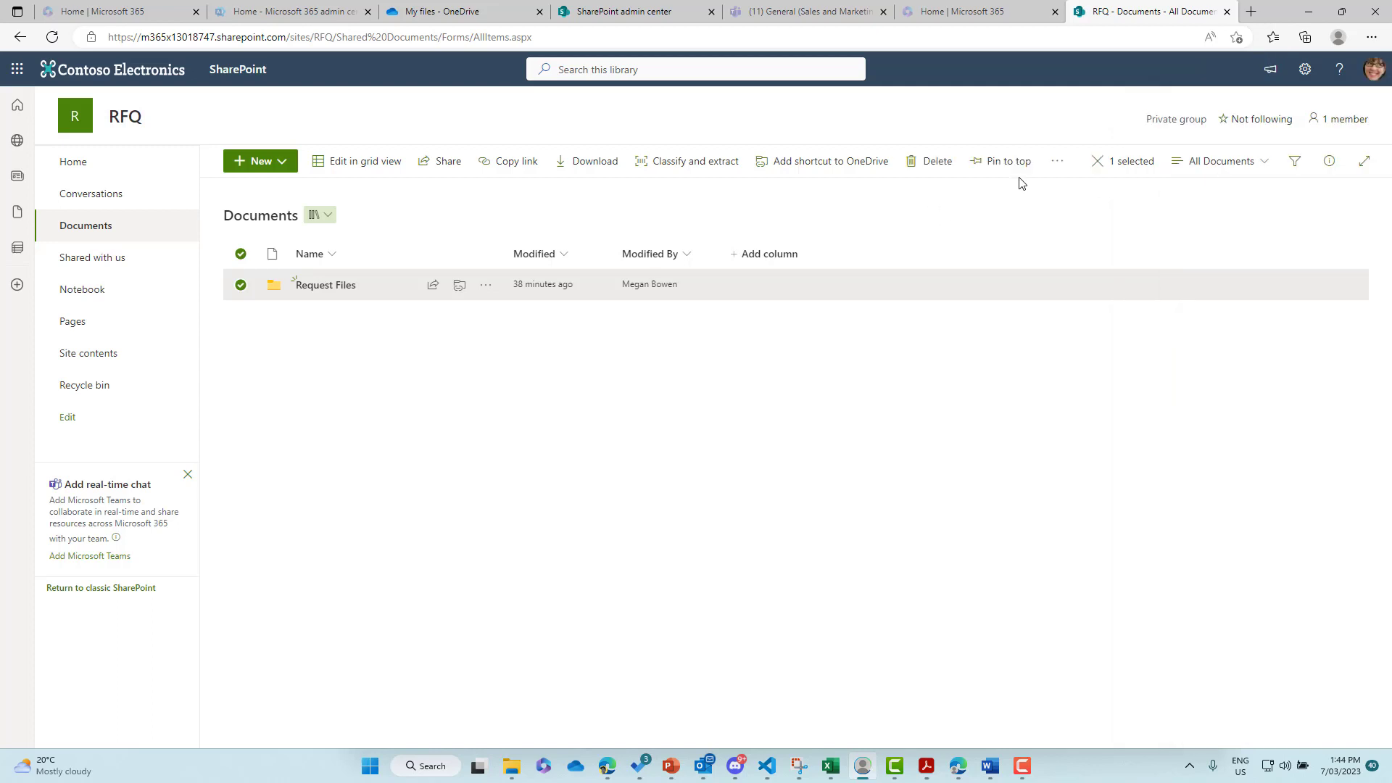
left_click(1055, 166)
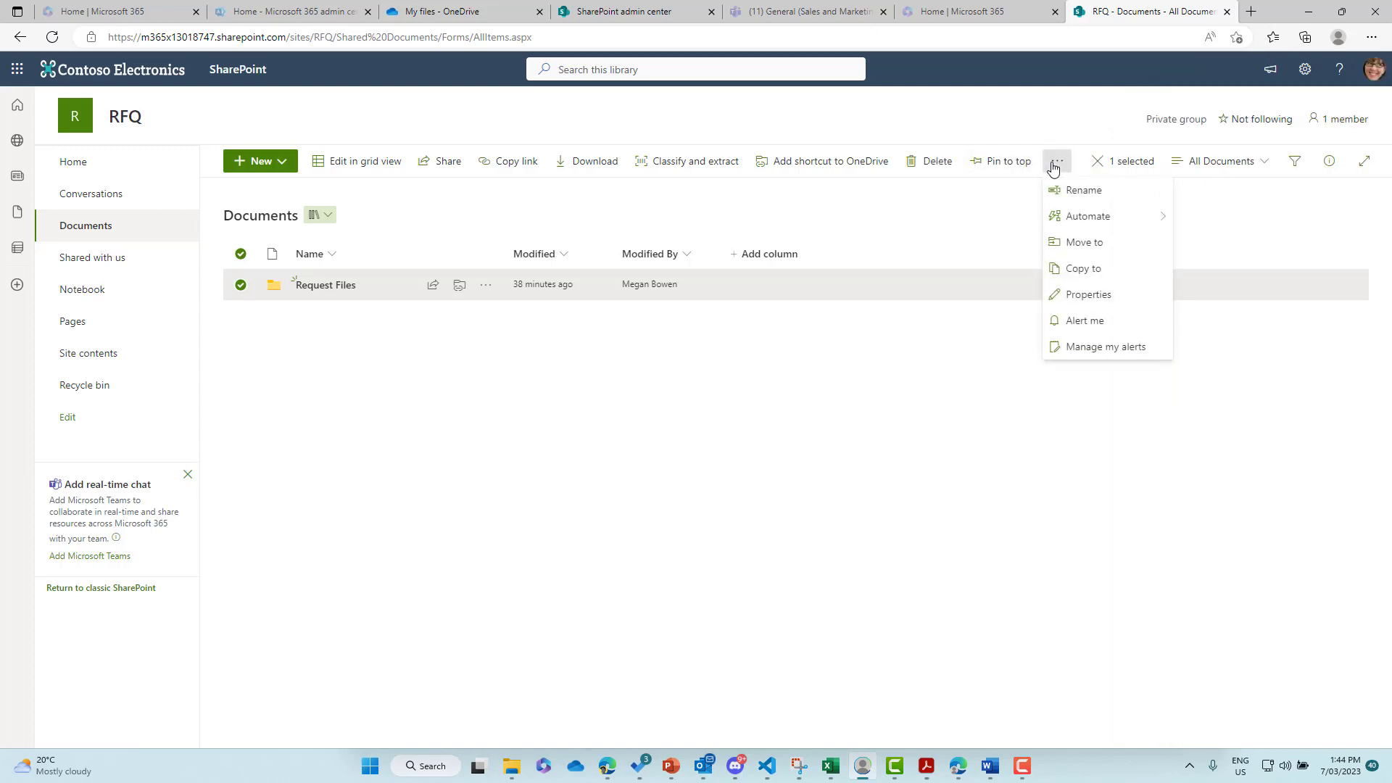
left_click(935, 444)
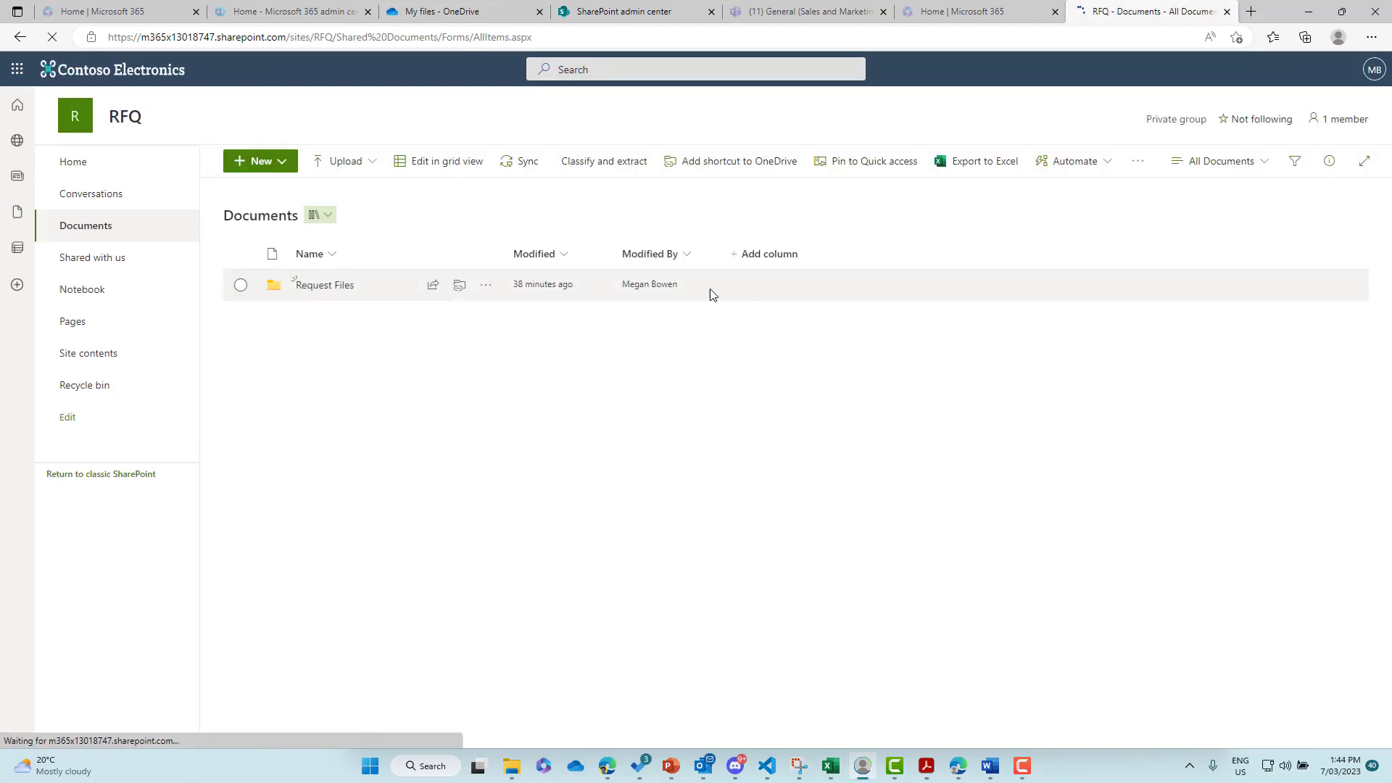
left_click(240, 284)
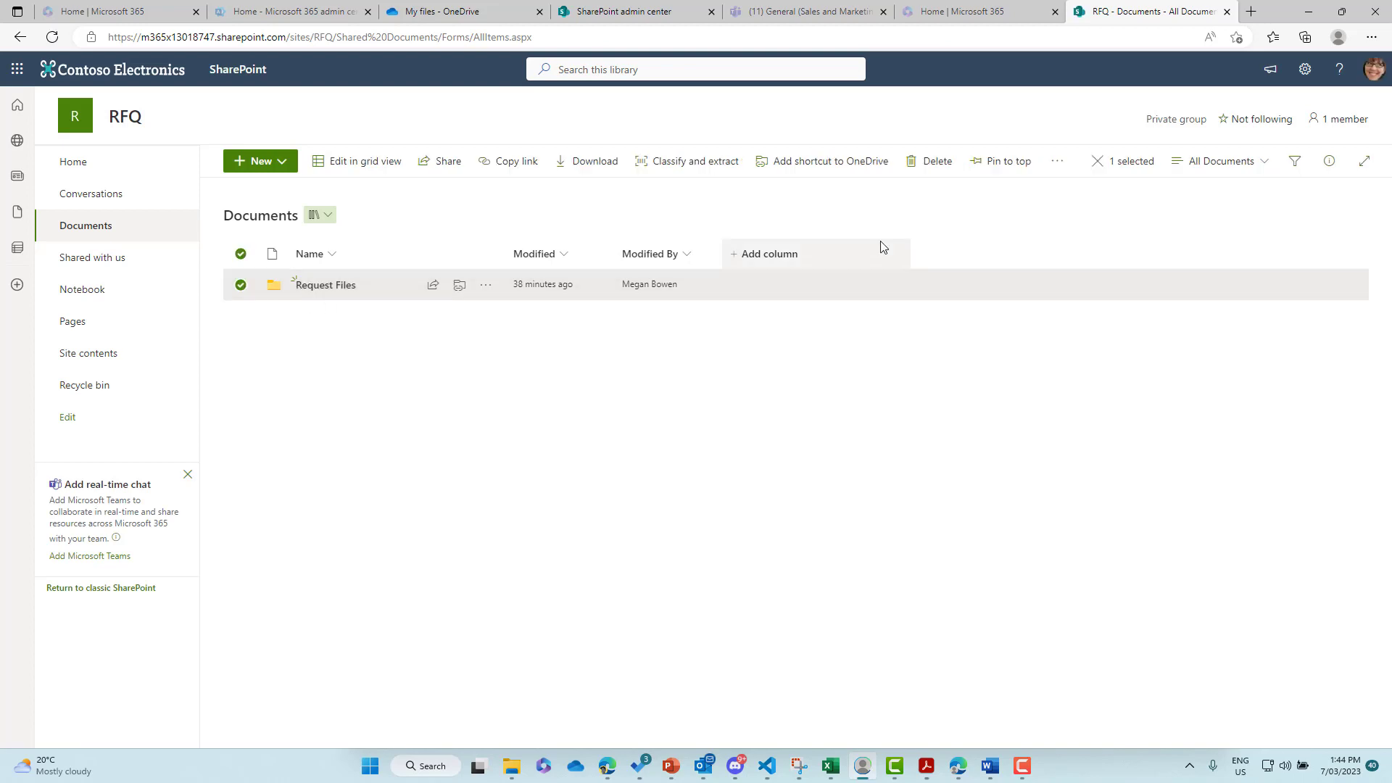
left_click(1062, 166)
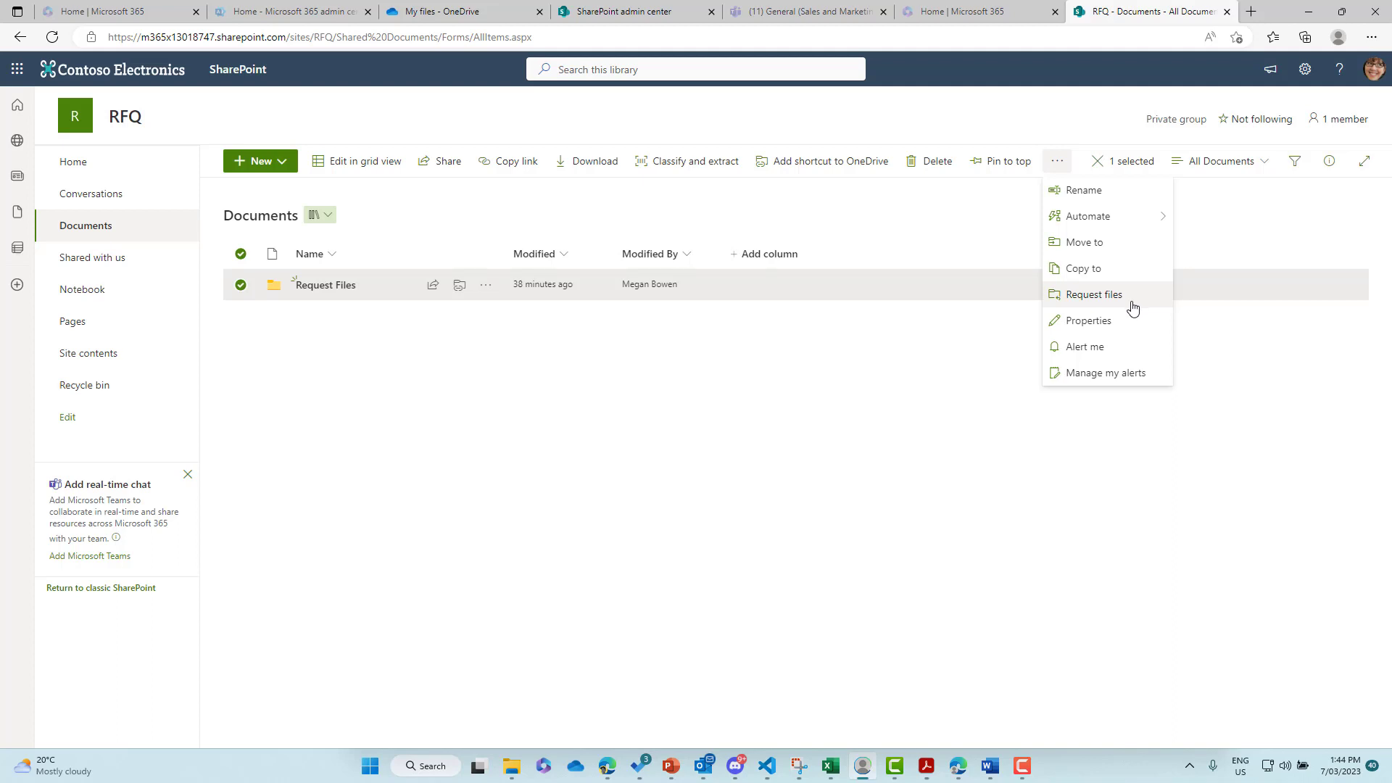
- Close the RFQ sharing panel and clear the site search to list all sites
left_click(635, 12)
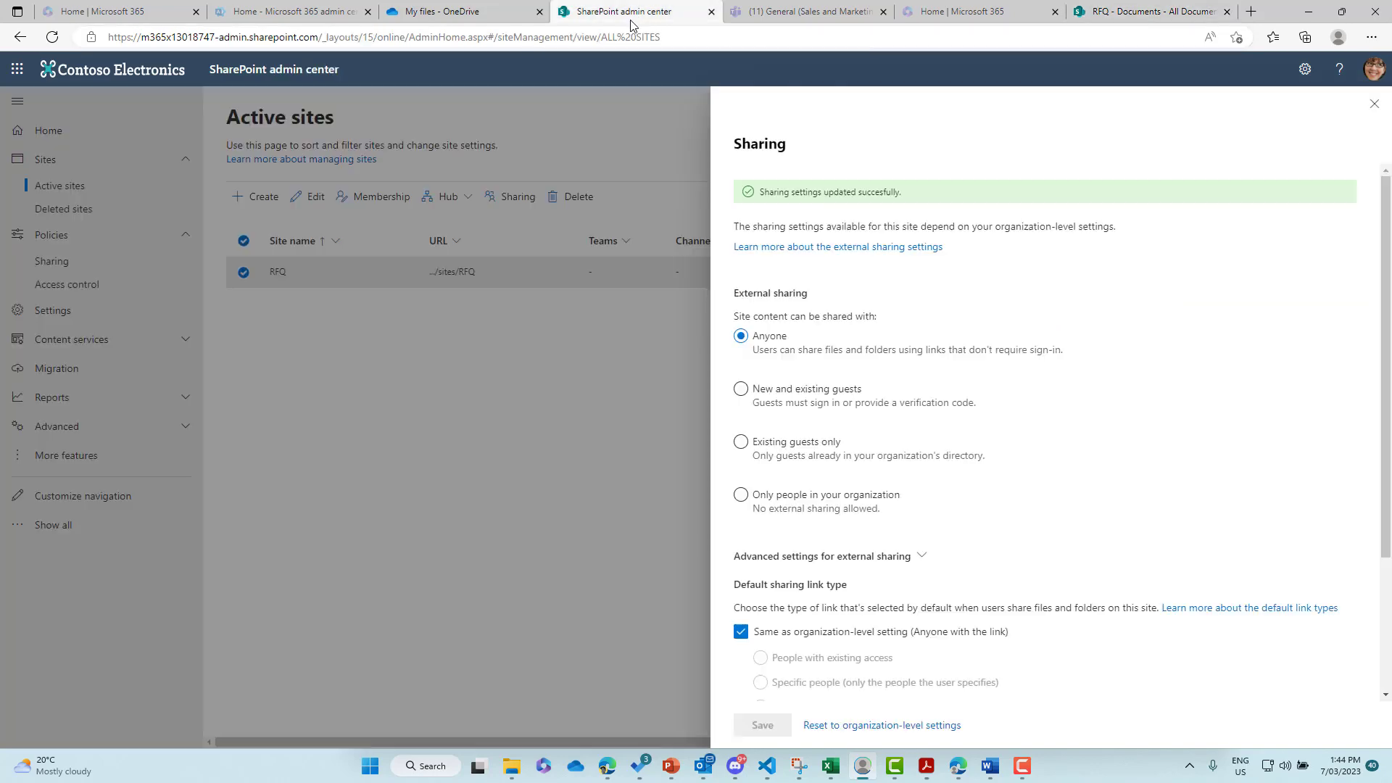
left_click(1373, 104)
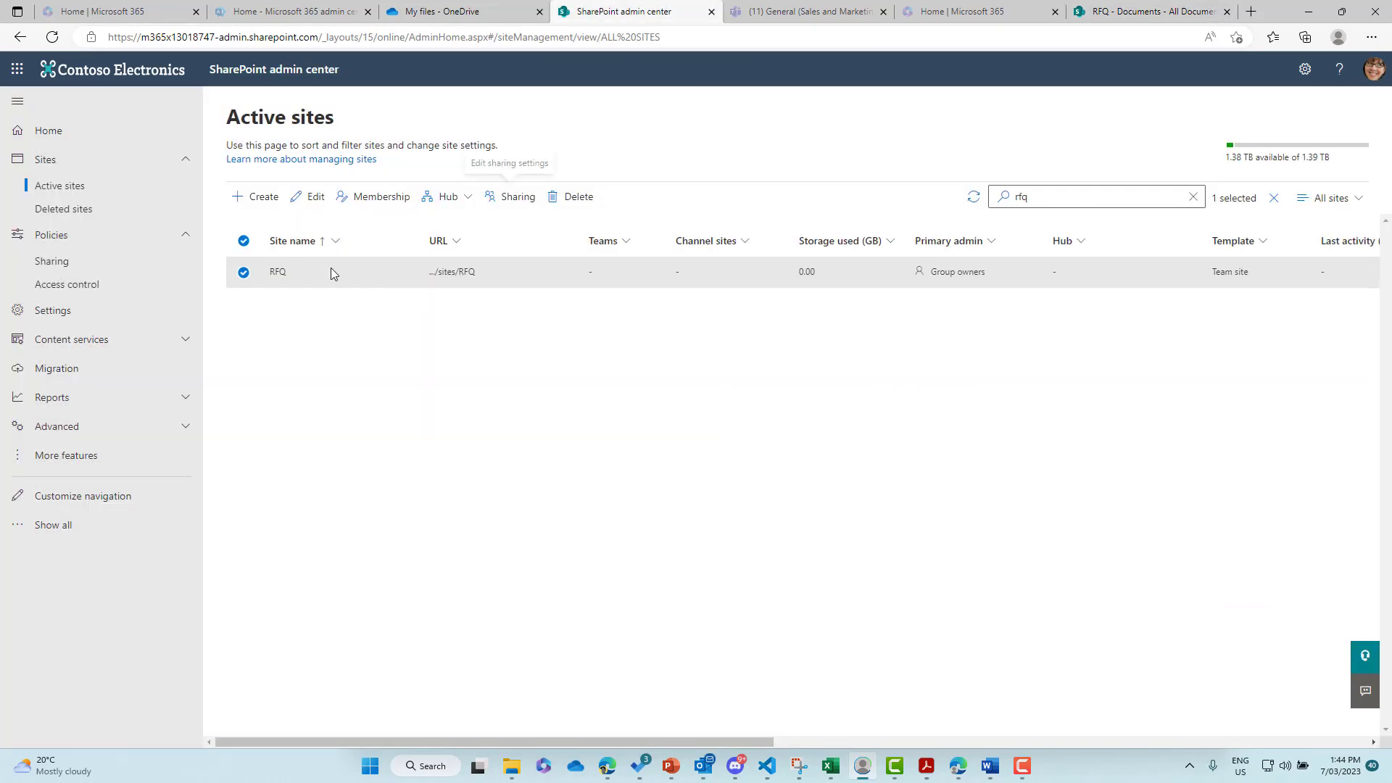
left_click(1145, 197)
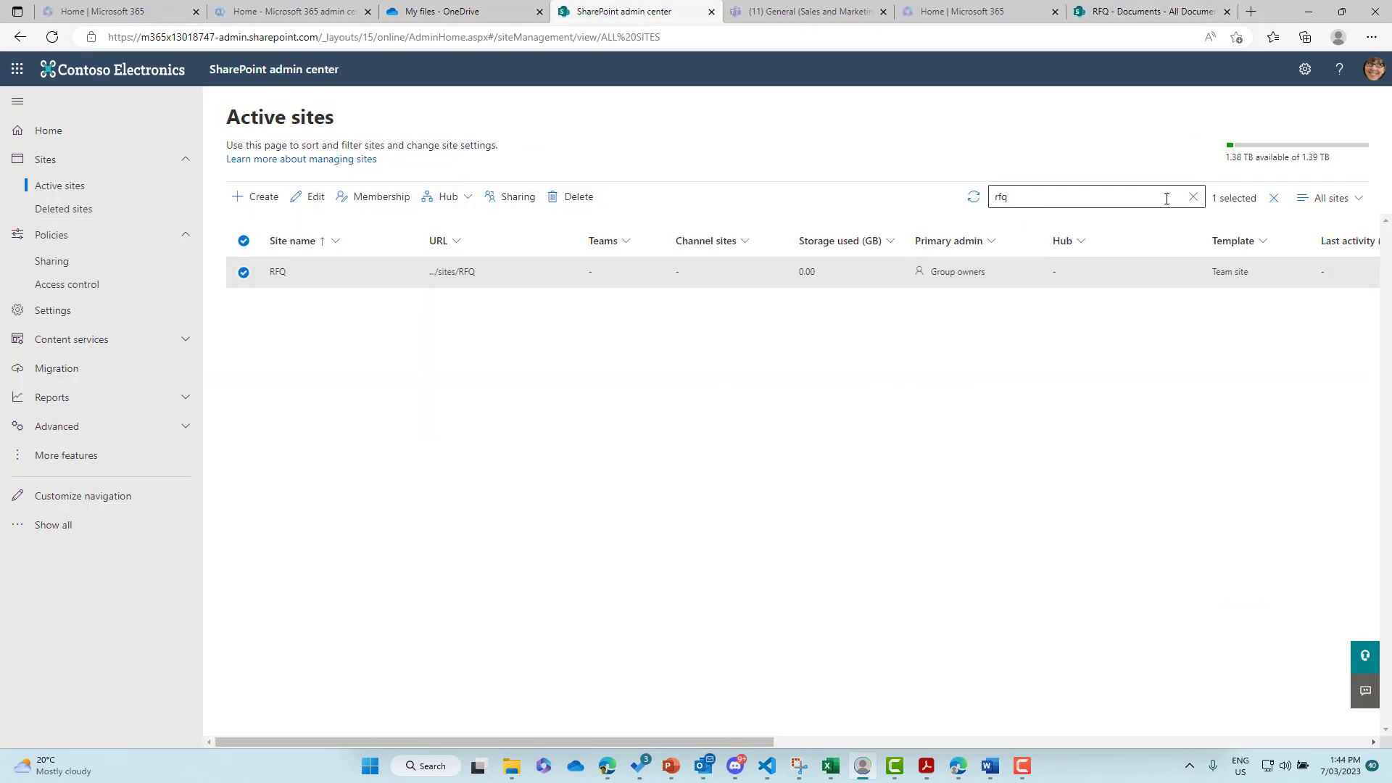
left_click(1192, 197)
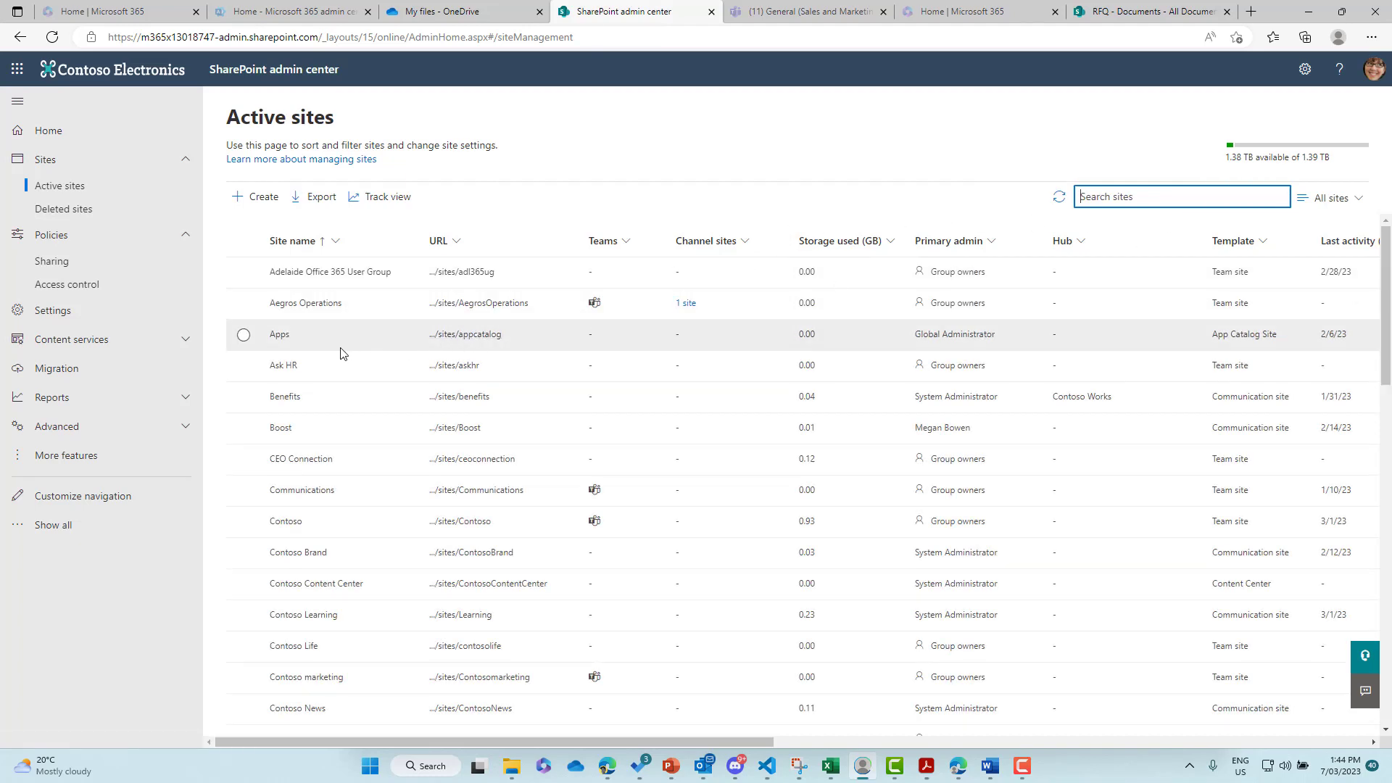
- Check the Benefits site's organization-only sharing, then open the Benefits site in a new tab
left_click(243, 398)
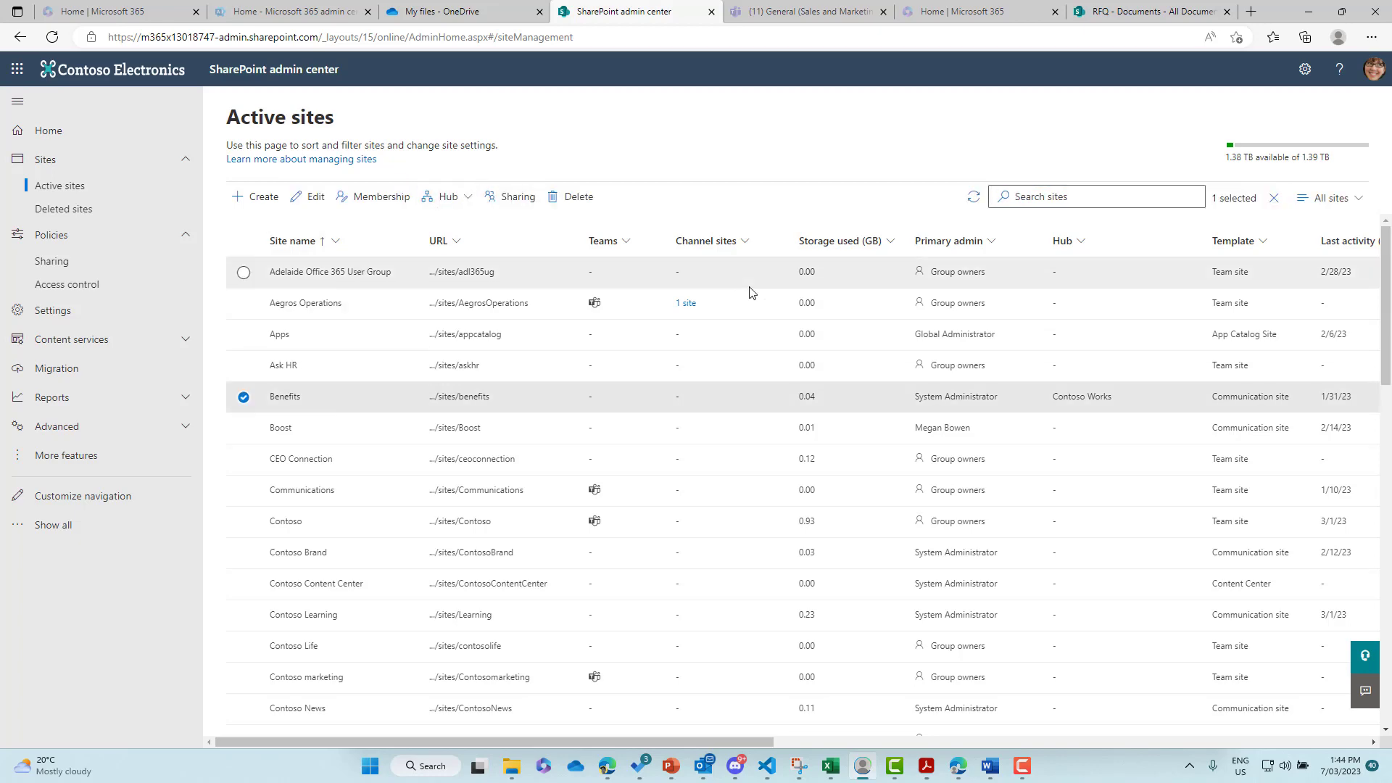
left_click(518, 197)
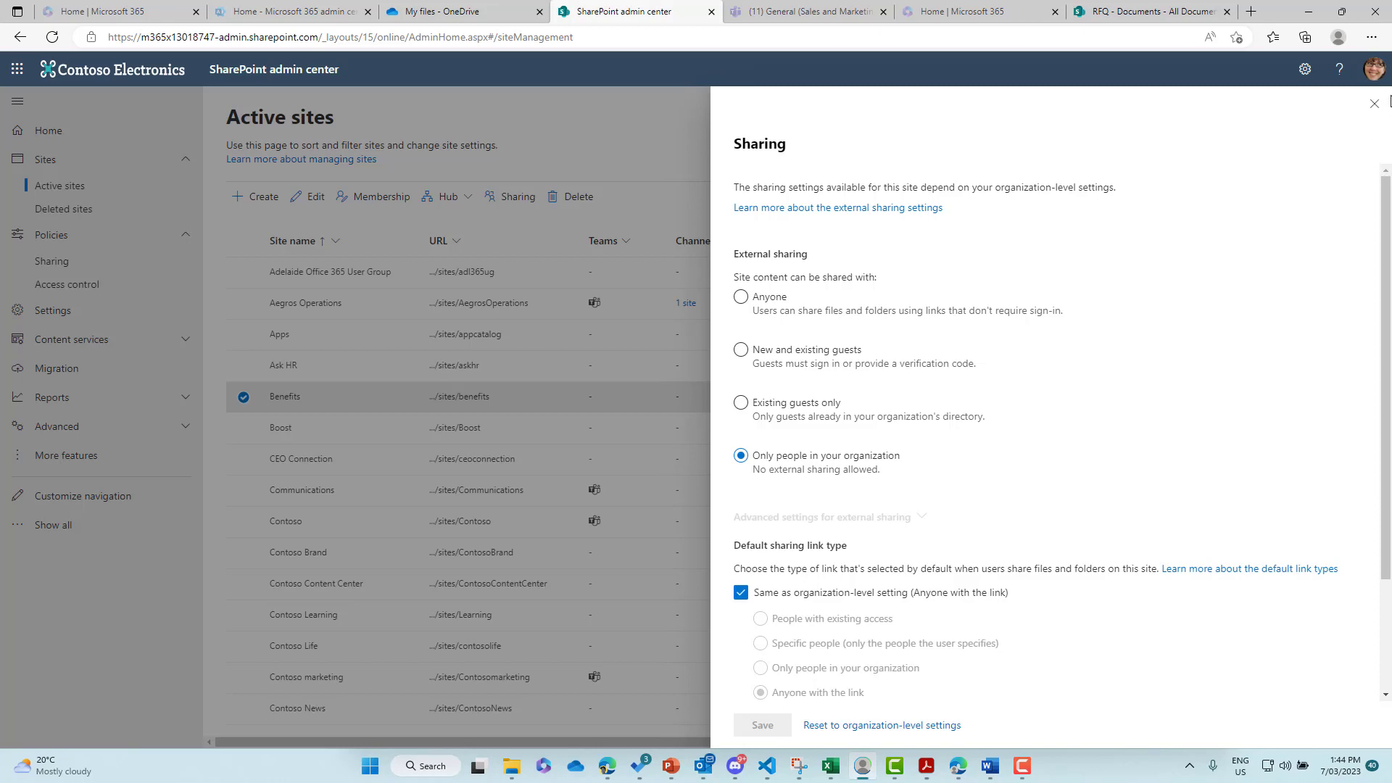
left_click(1373, 104)
left_click(458, 397)
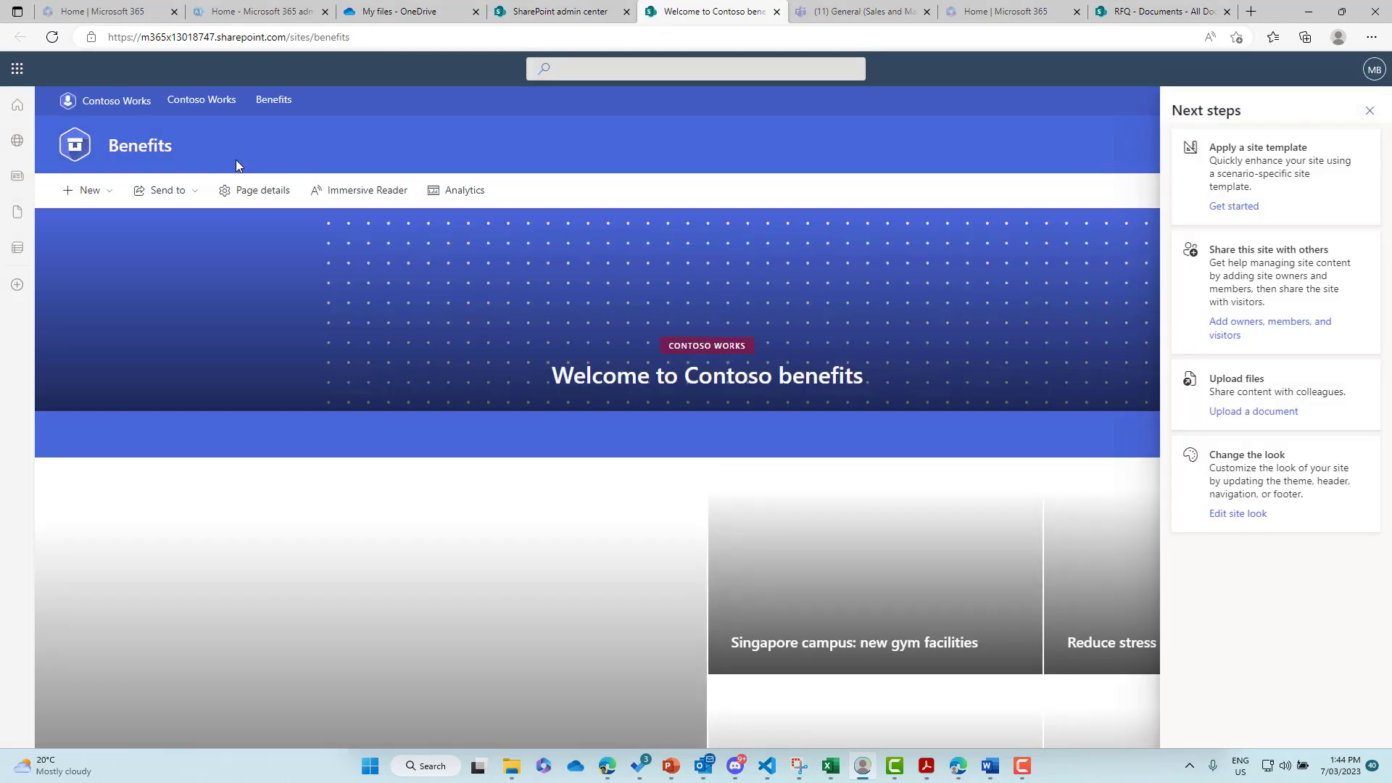
- Go through Site contents to the Benefits site's Documents library
left_click(1369, 110)
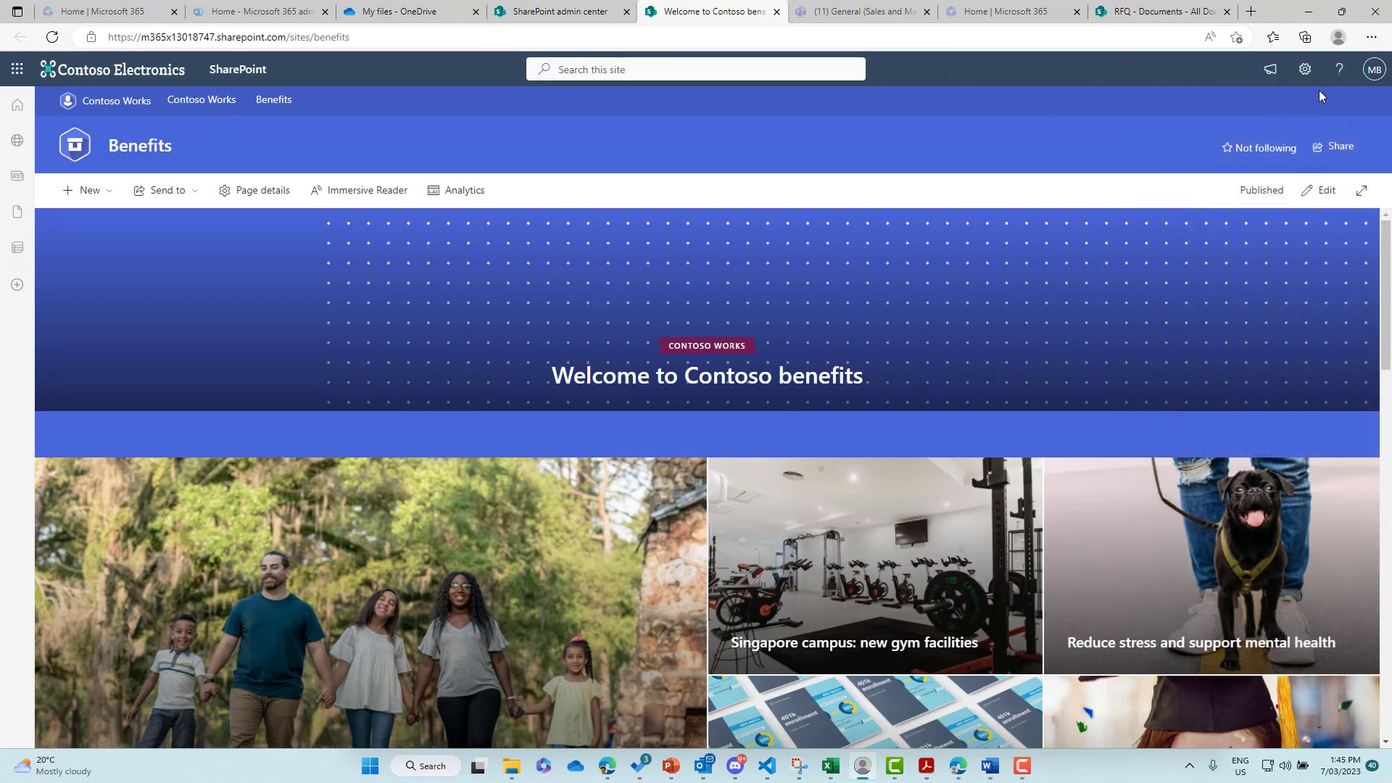
left_click(1304, 69)
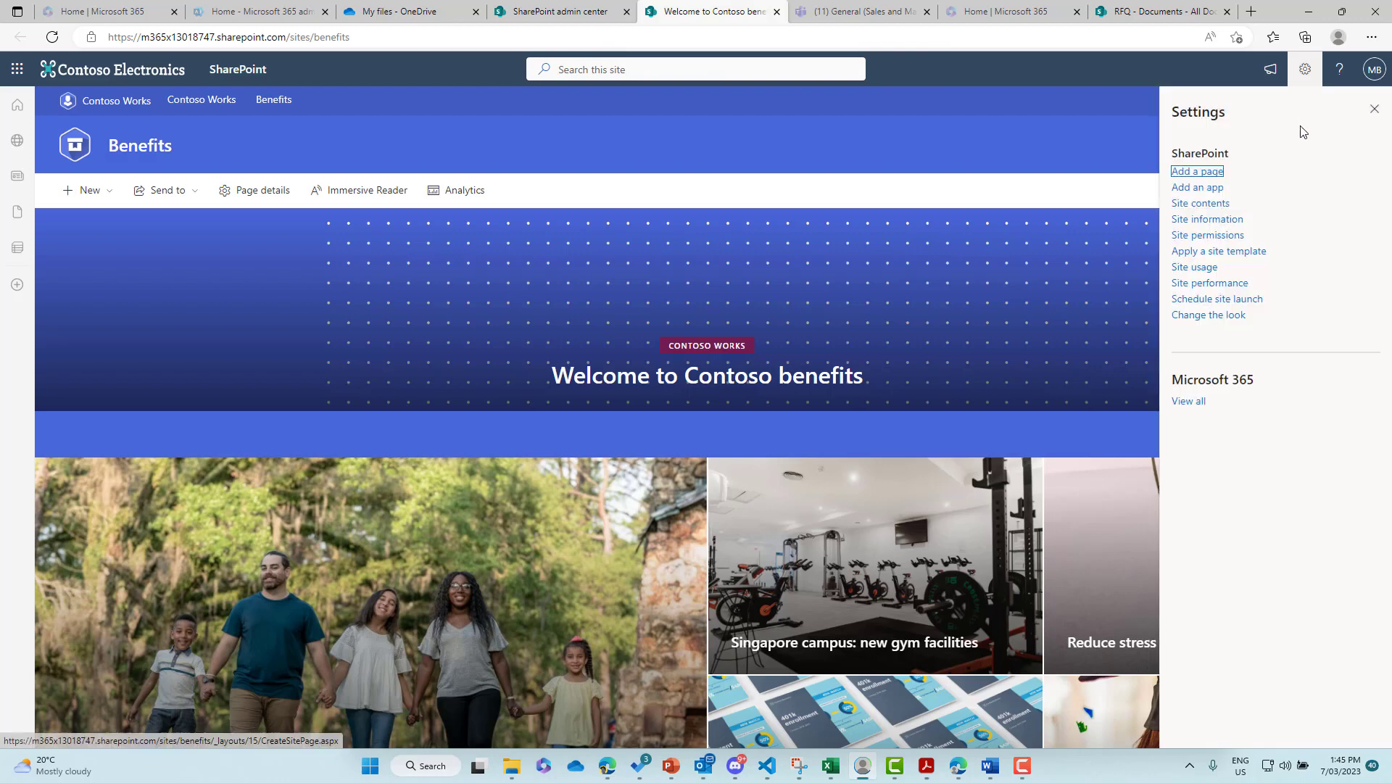
left_click(1203, 204)
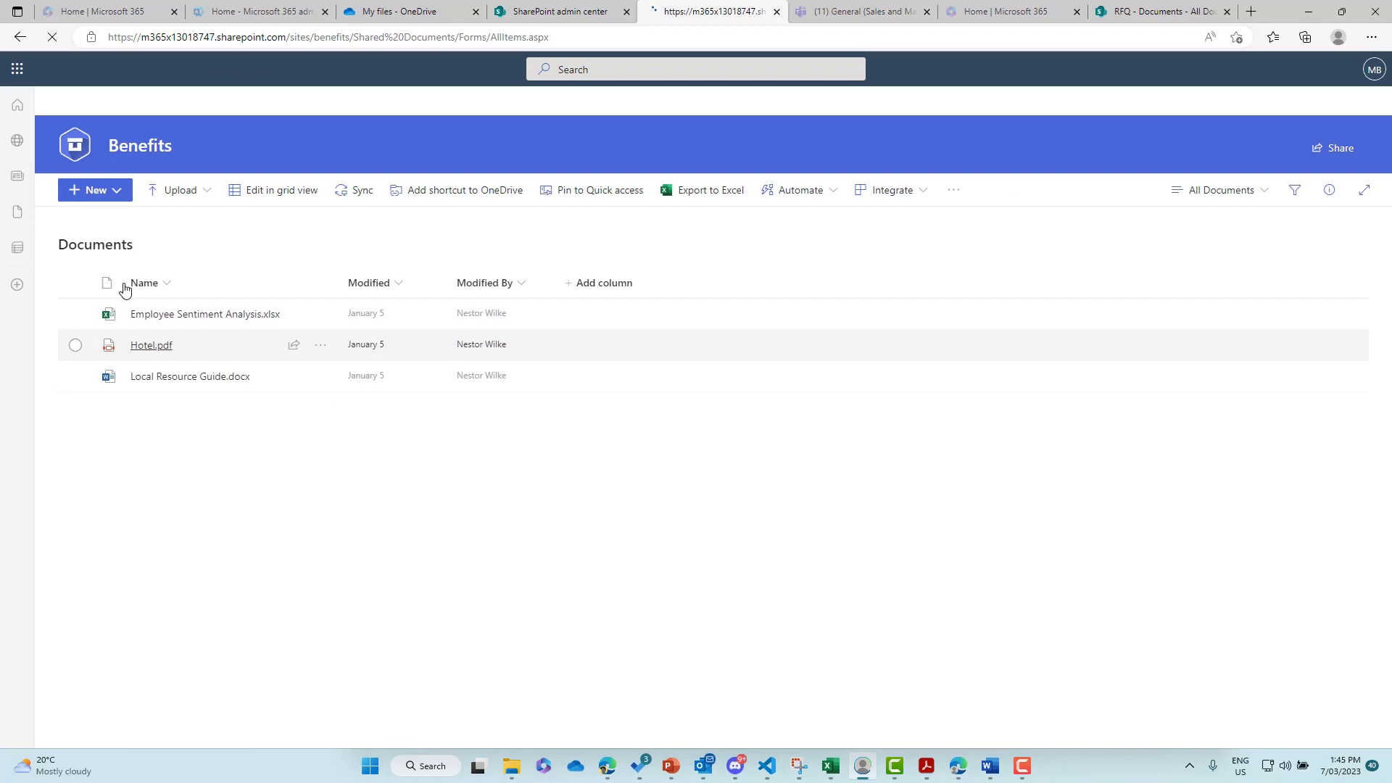
- Create a new folder named 'Requests' in the Benefits document library
left_click(115, 196)
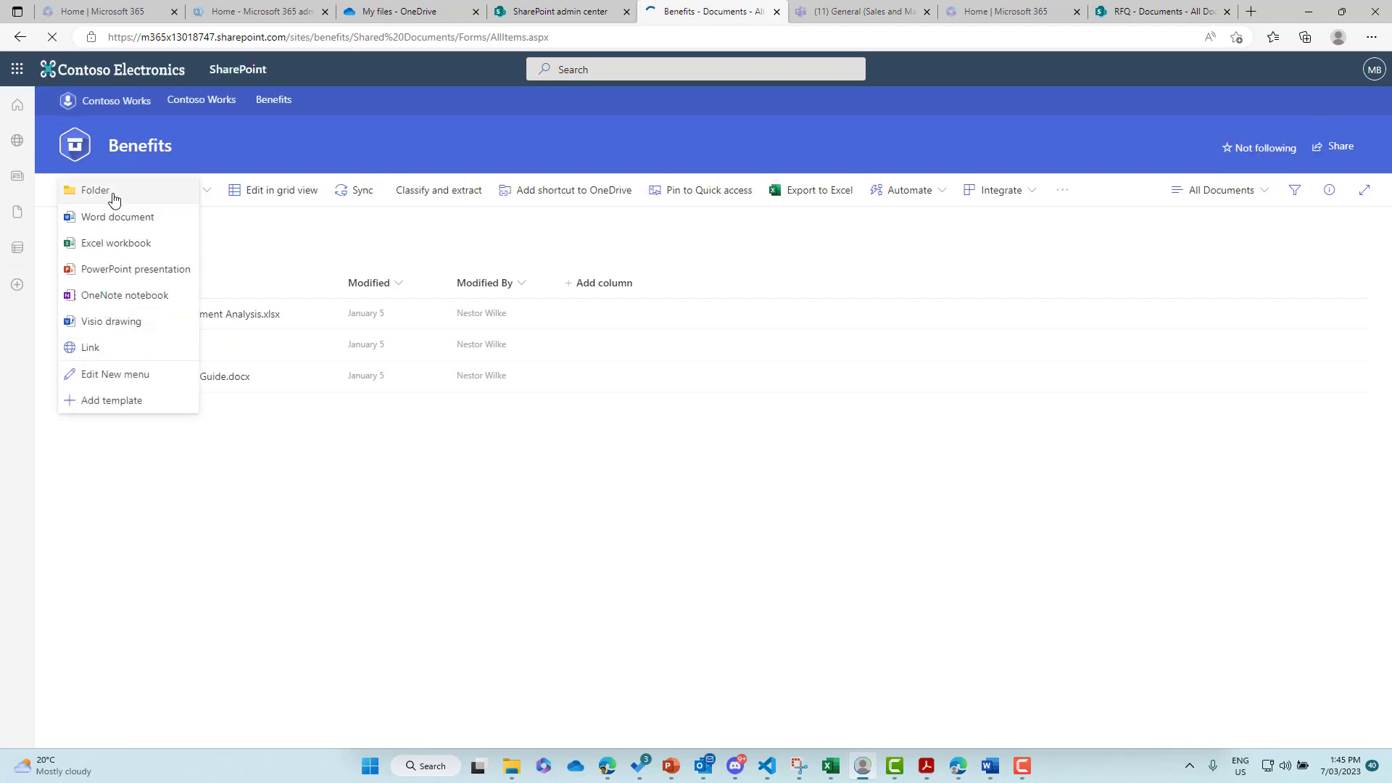
left_click(95, 189)
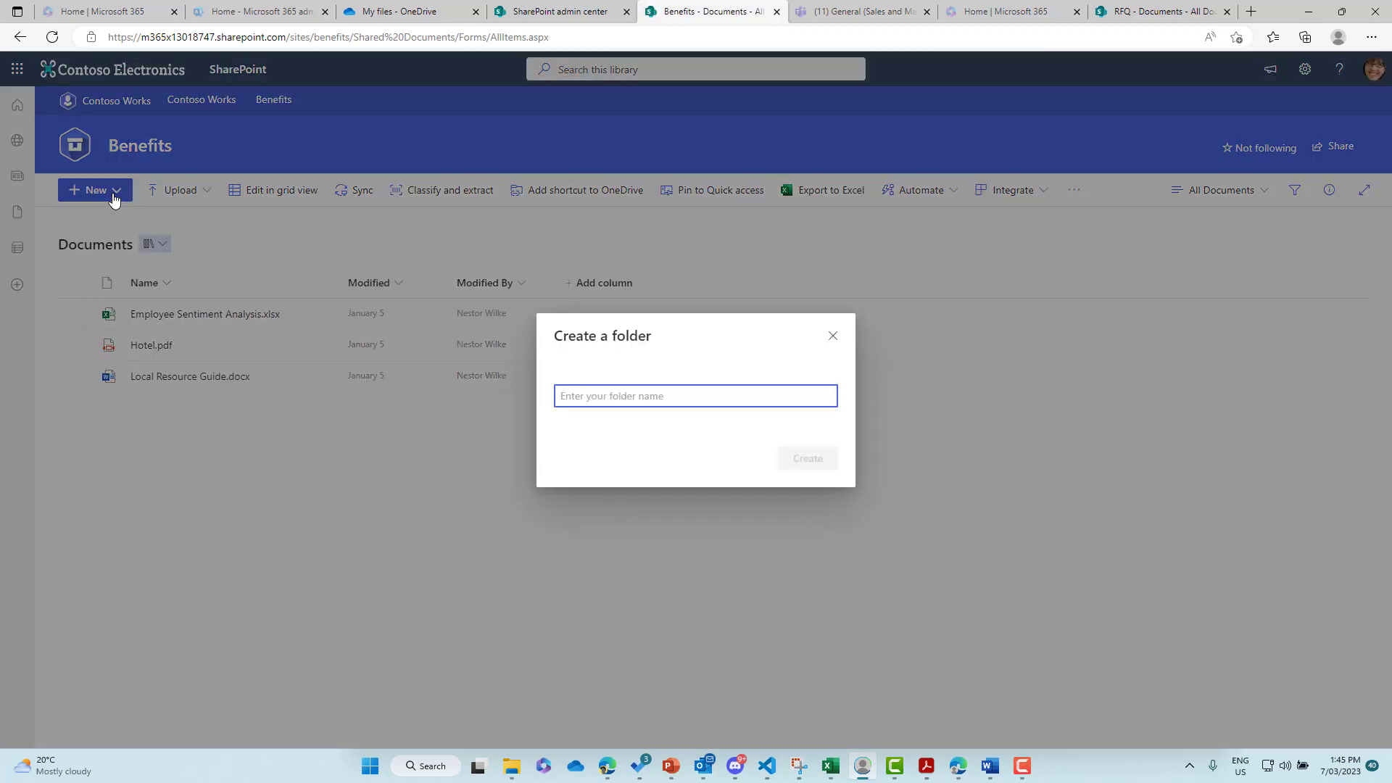
type("Requests")
key("Return")
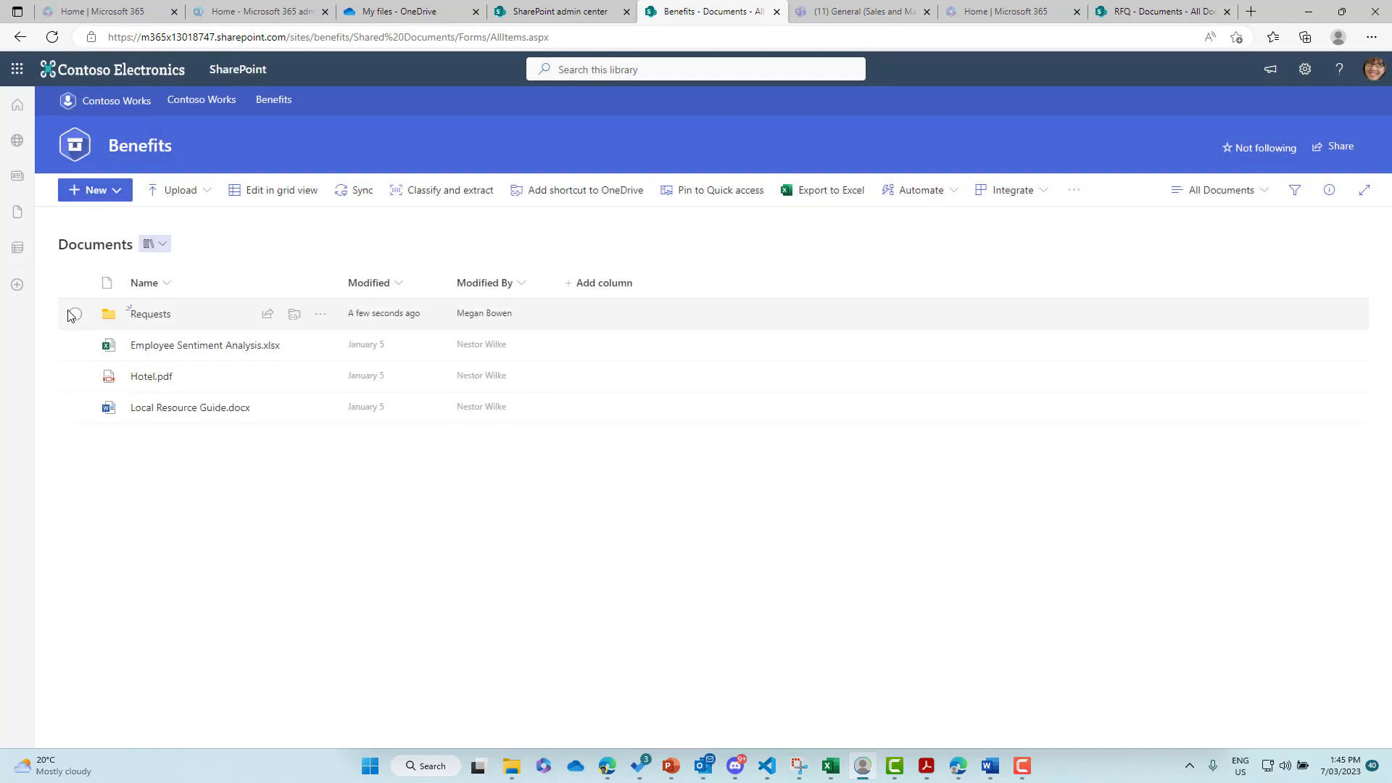
- Select the Requests folder, view its more actions, then switch to the RFQ library
left_click(74, 314)
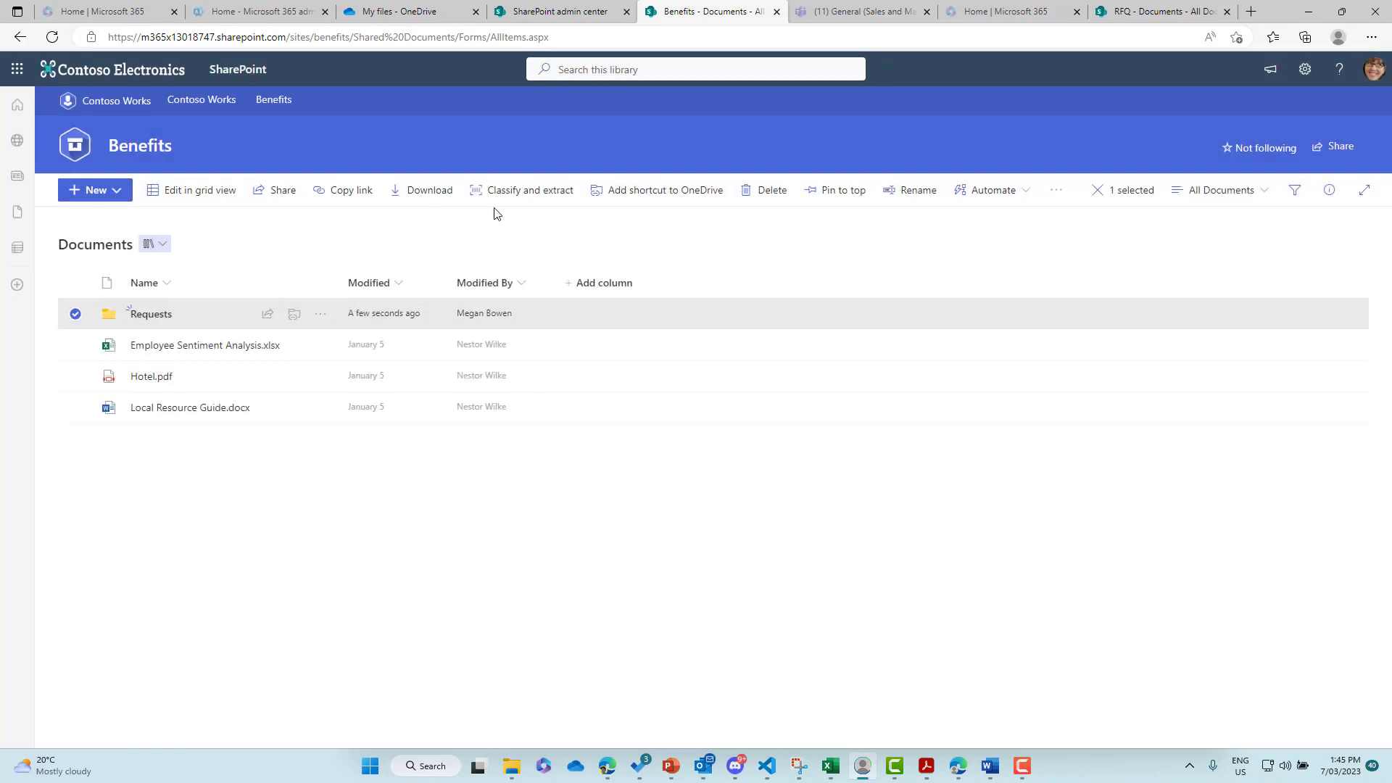
left_click(1057, 195)
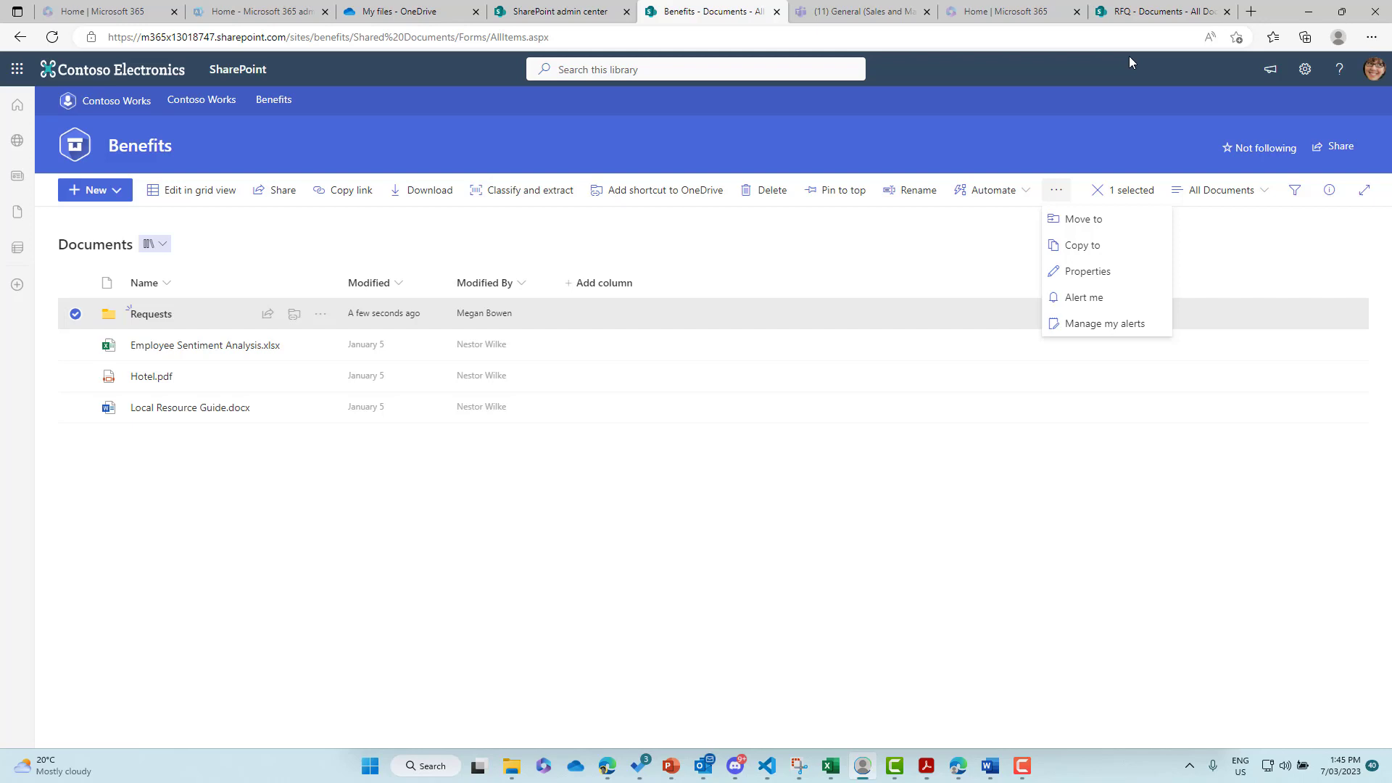
left_click(1140, 20)
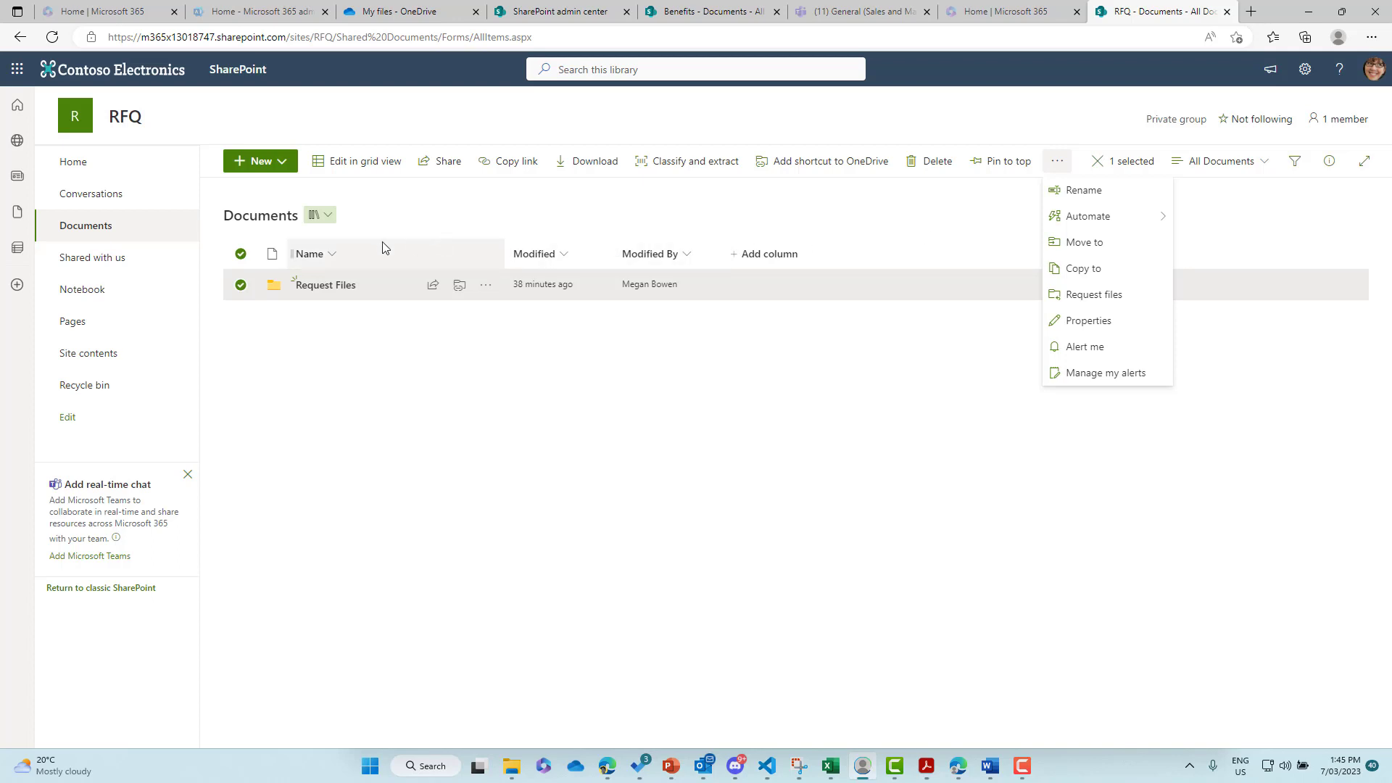
- Request files for the Request Files folder with the description 'RFQ' and continue
left_click(1080, 296)
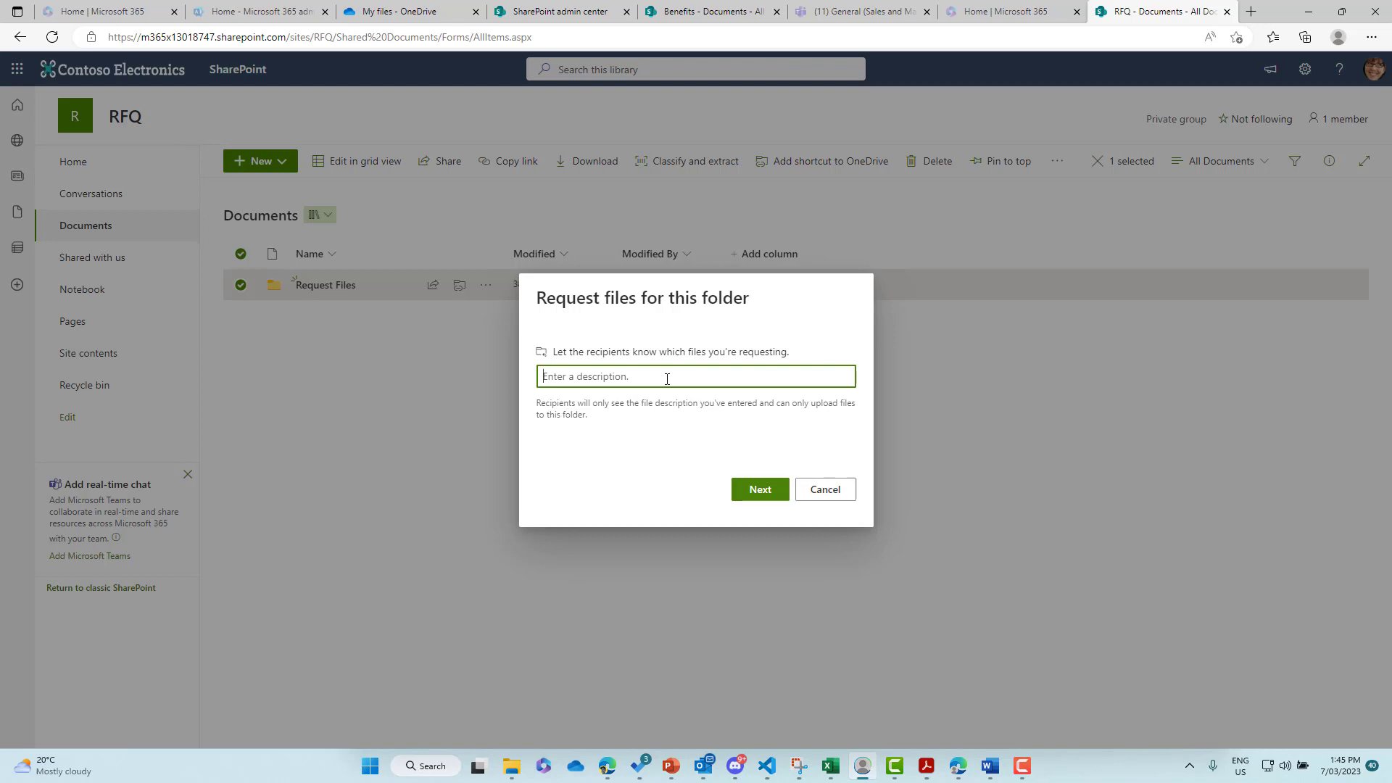
type("RFQ")
left_click(648, 411)
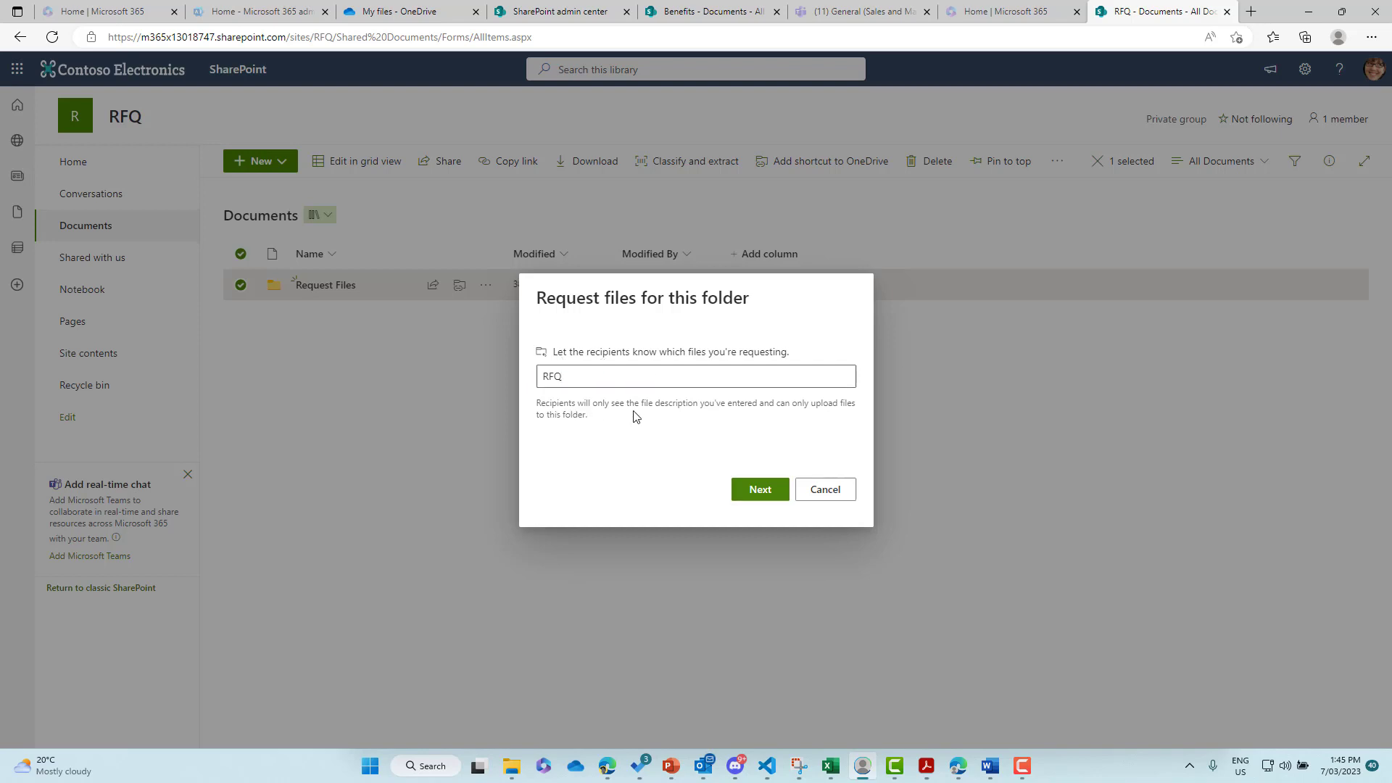
left_click(760, 496)
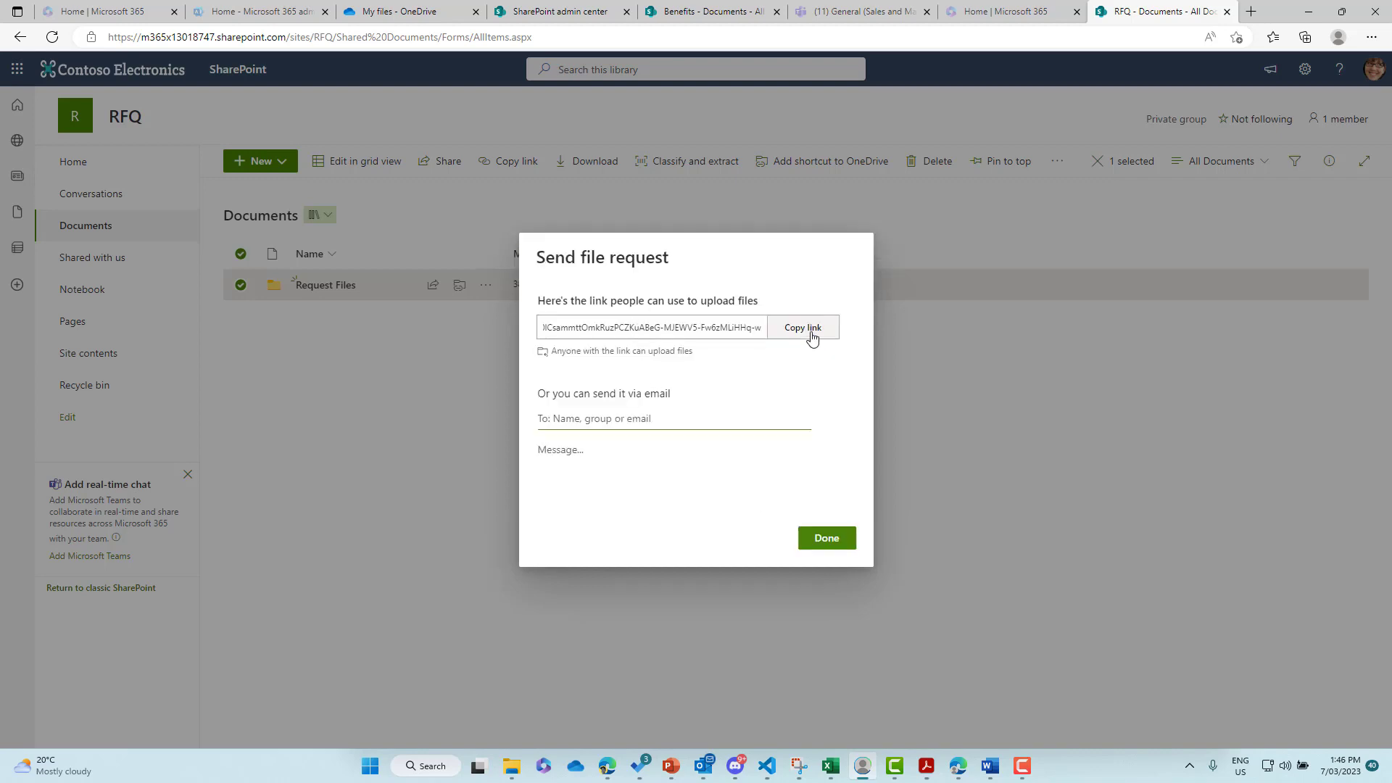
- Address the RFQ file request to the outside contact, then type and select a second guest's Gmail address
left_click(662, 425)
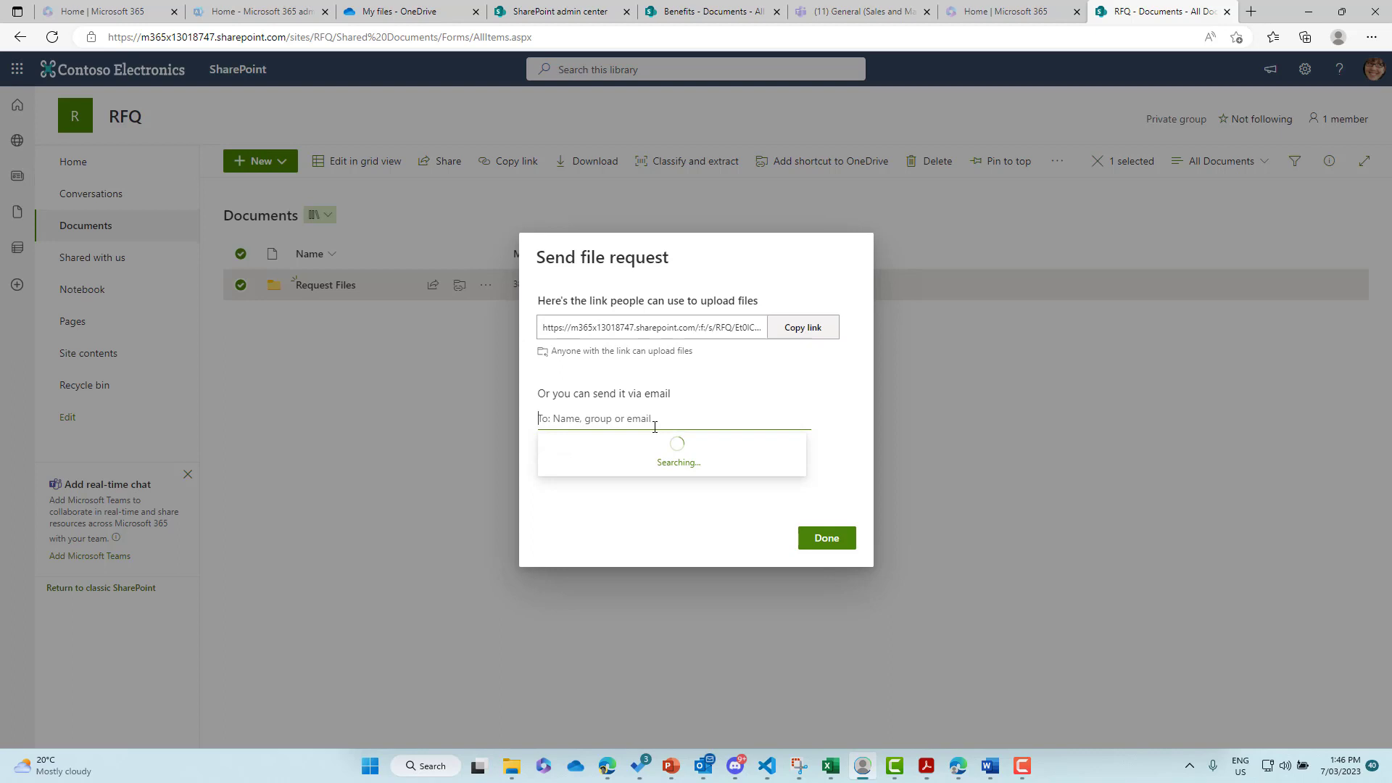
left_click(761, 403)
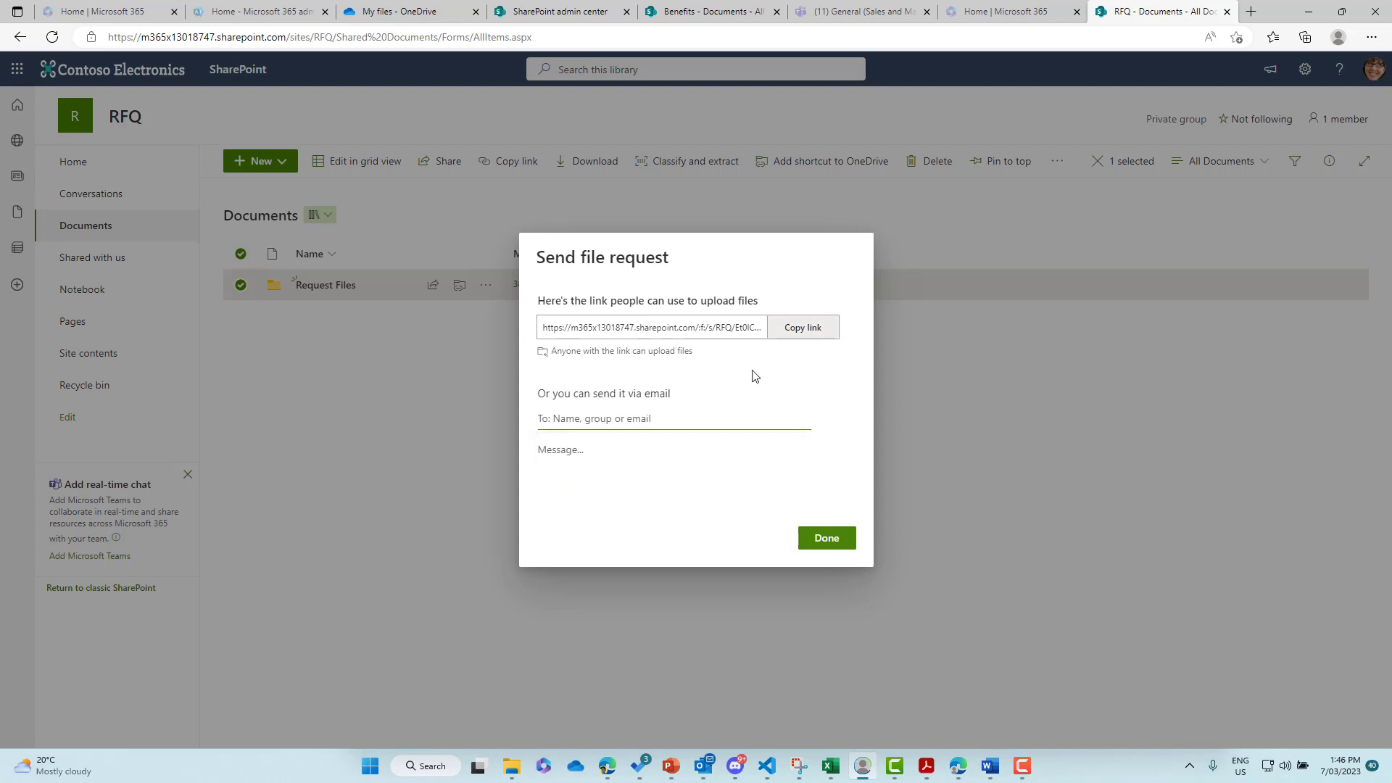
left_click(644, 424)
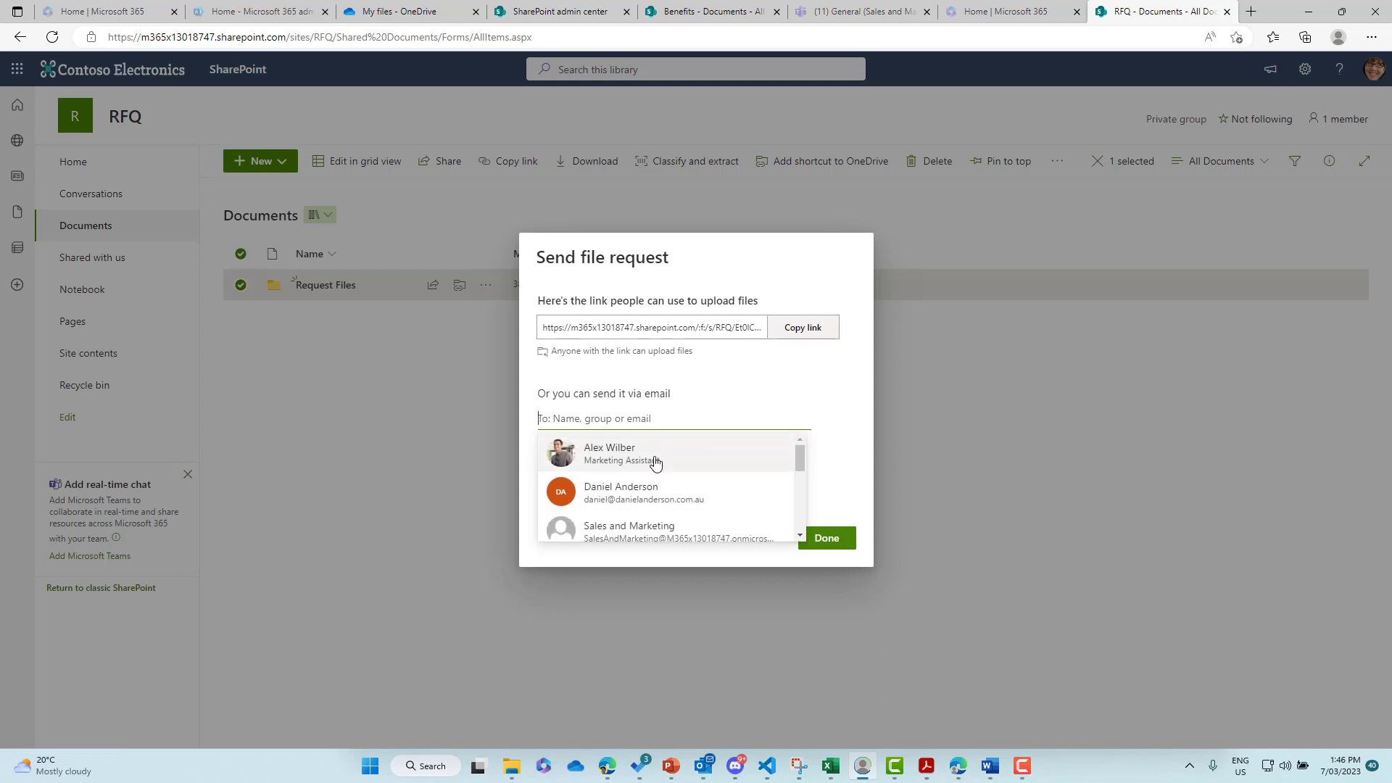
left_click(648, 493)
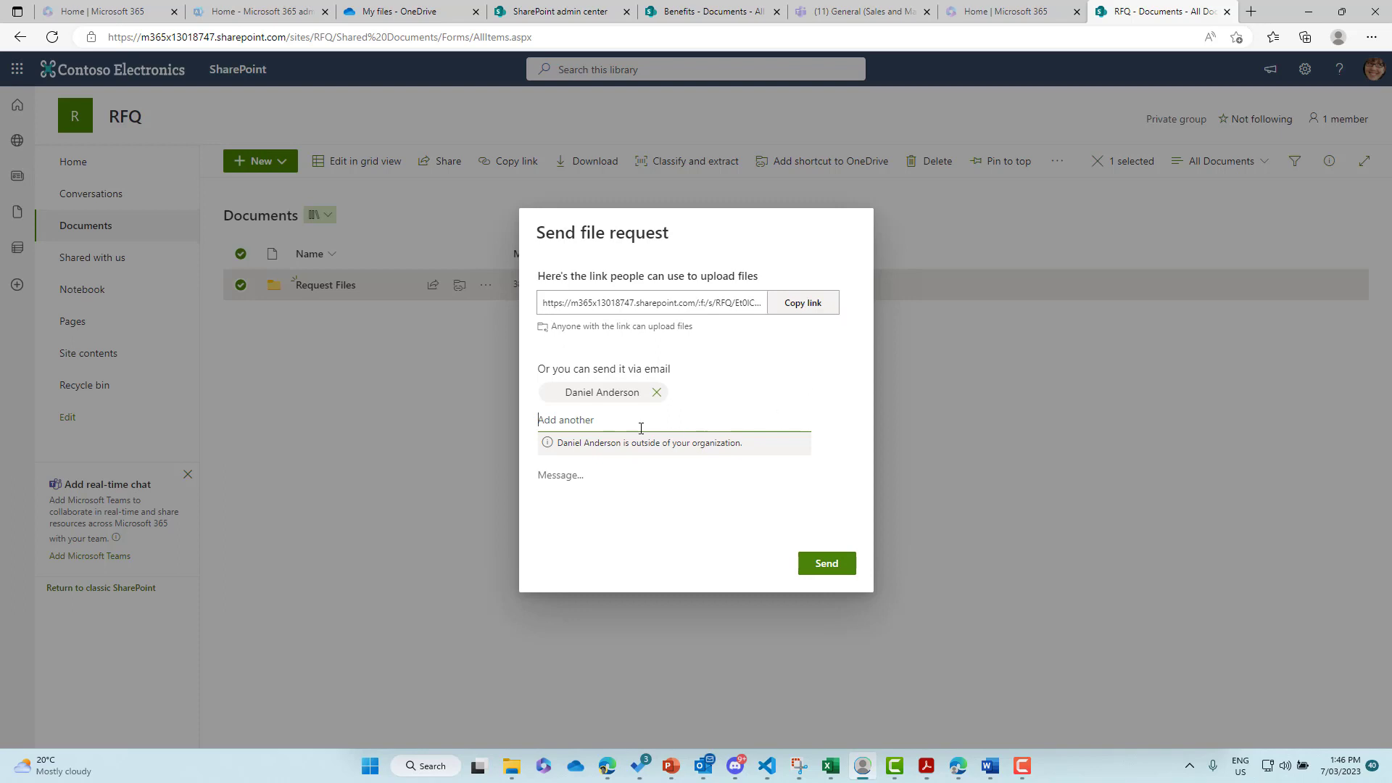
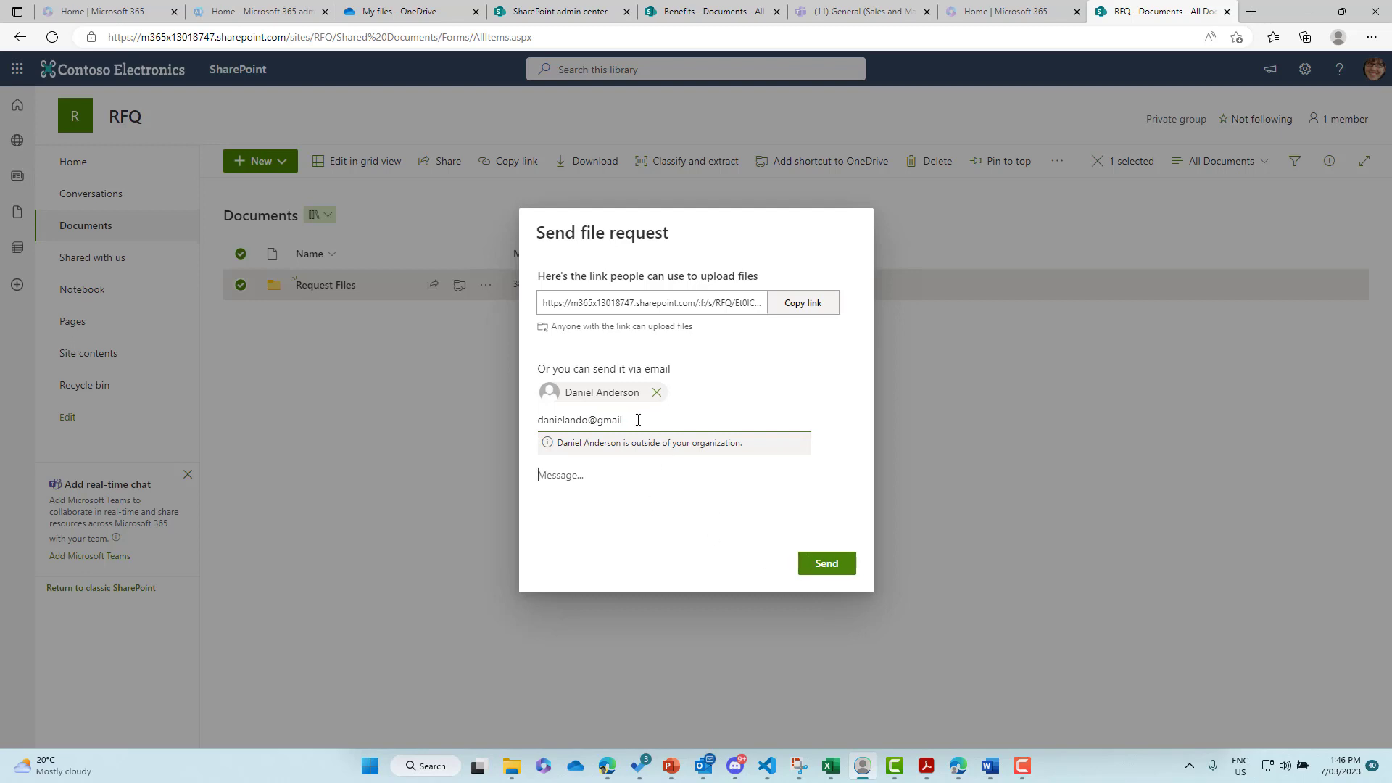
left_click_drag(638, 419, 506, 416)
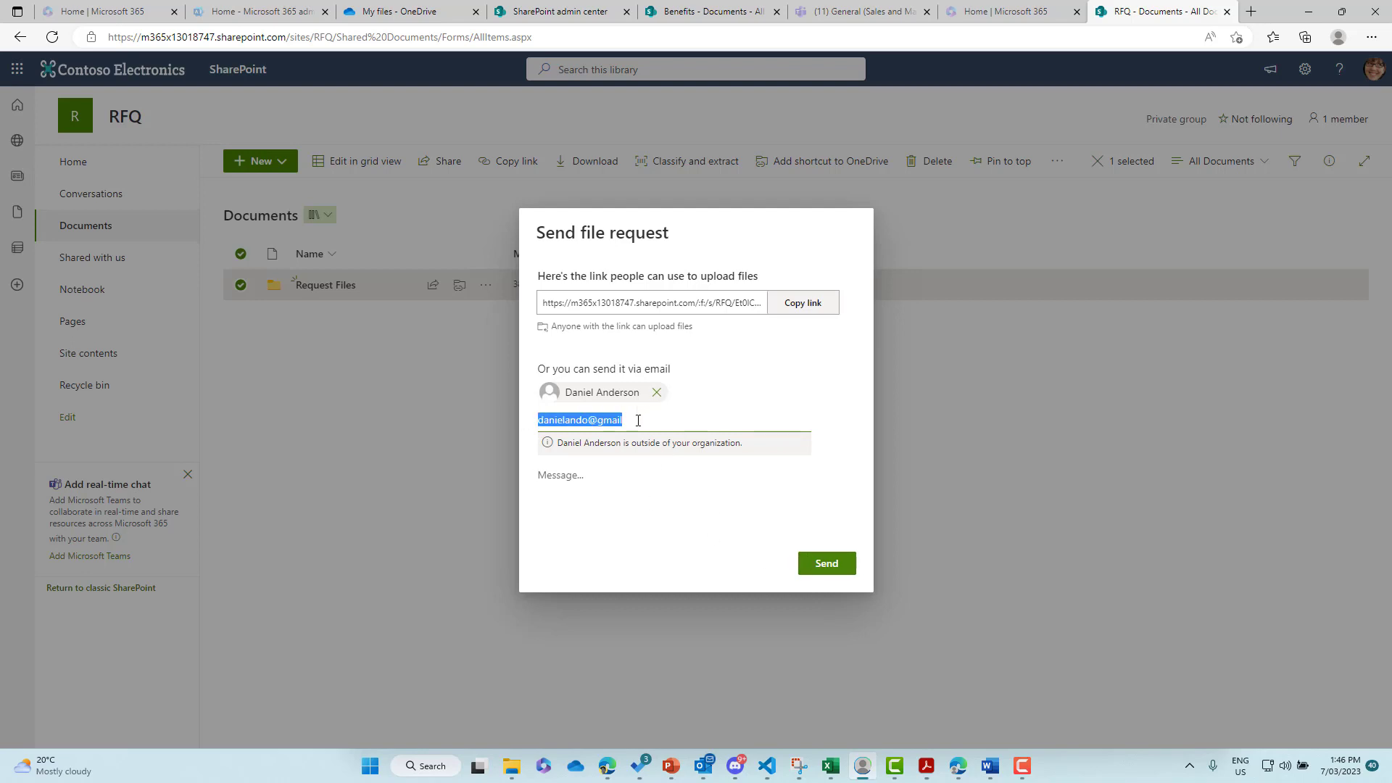
- Send the RFQ file request and bring up more actions for the Request Files folder
left_click(827, 568)
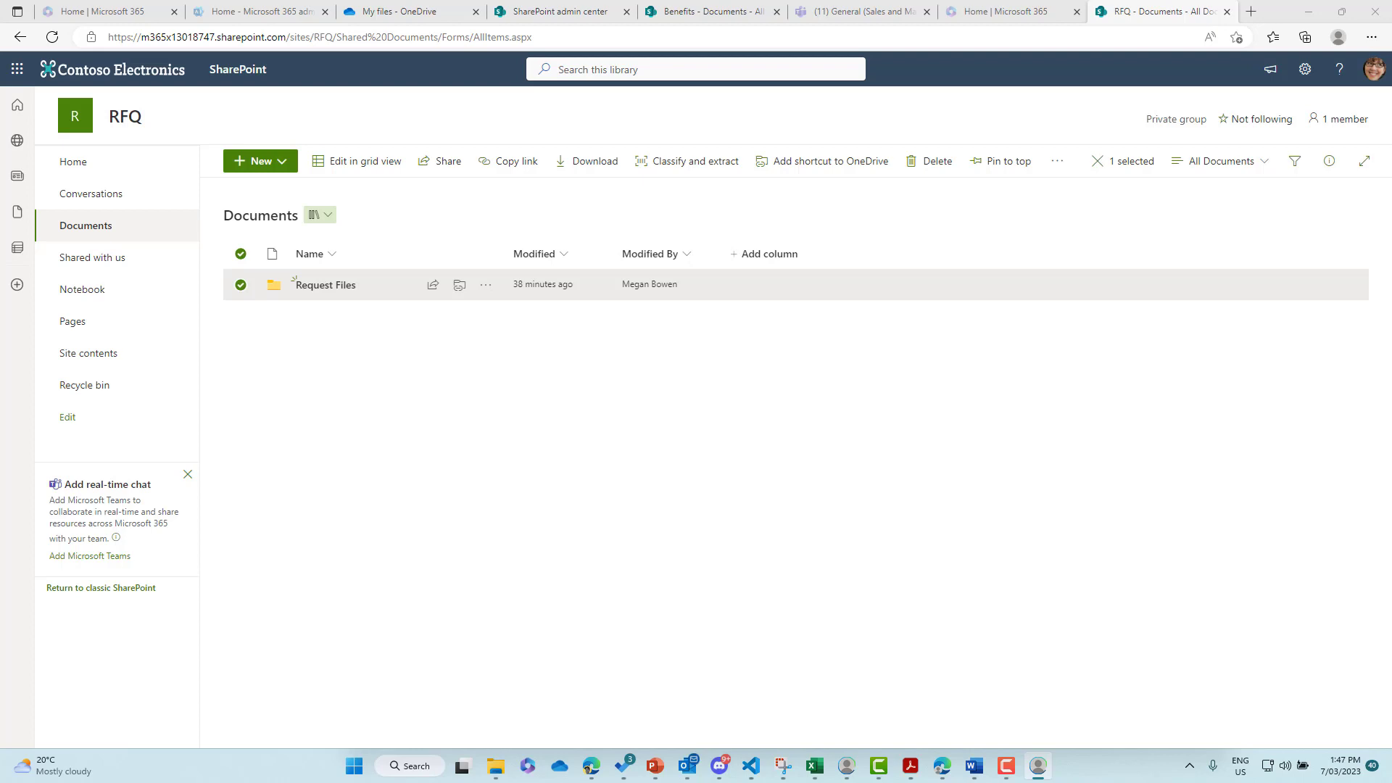
left_click(1056, 165)
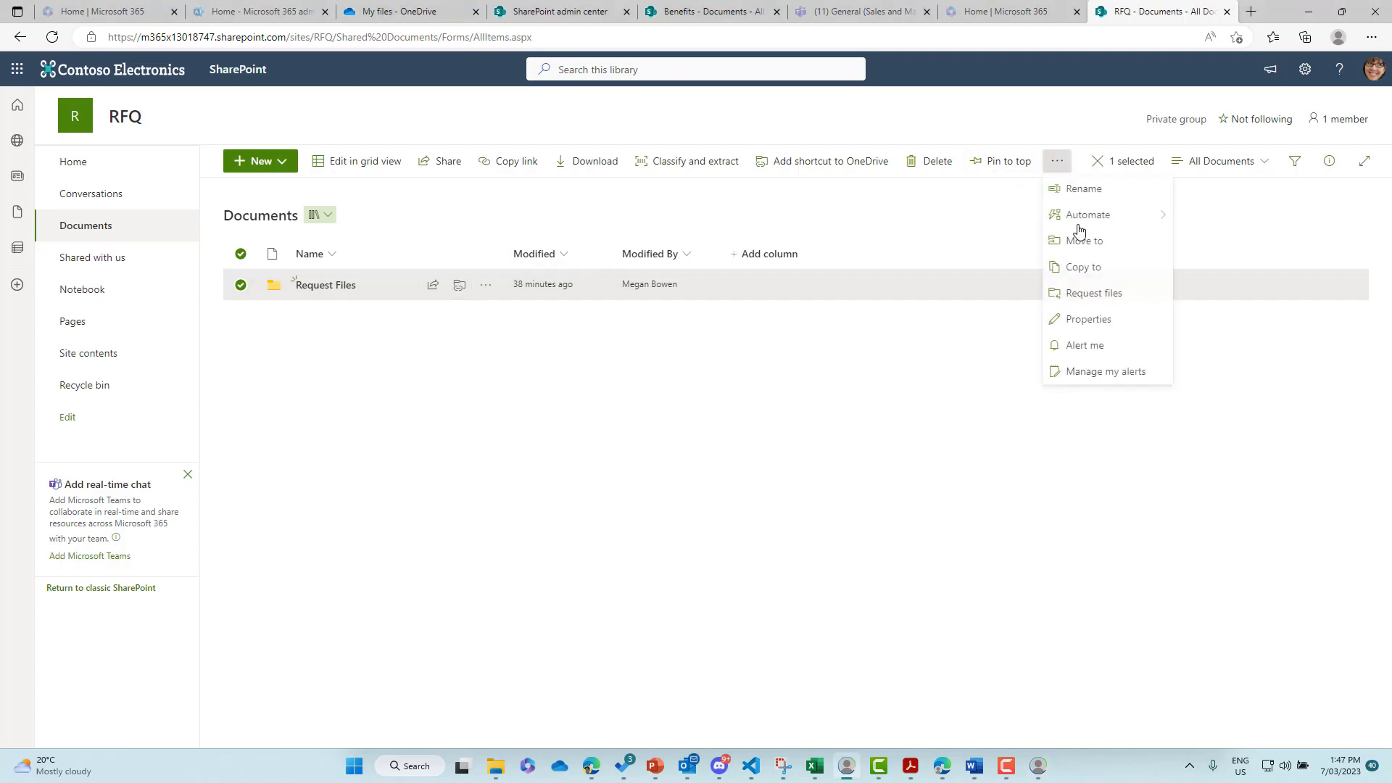
- Send another Request Files file request, keeping the RFQ description, to the pasted Gmail recipient
left_click(1093, 293)
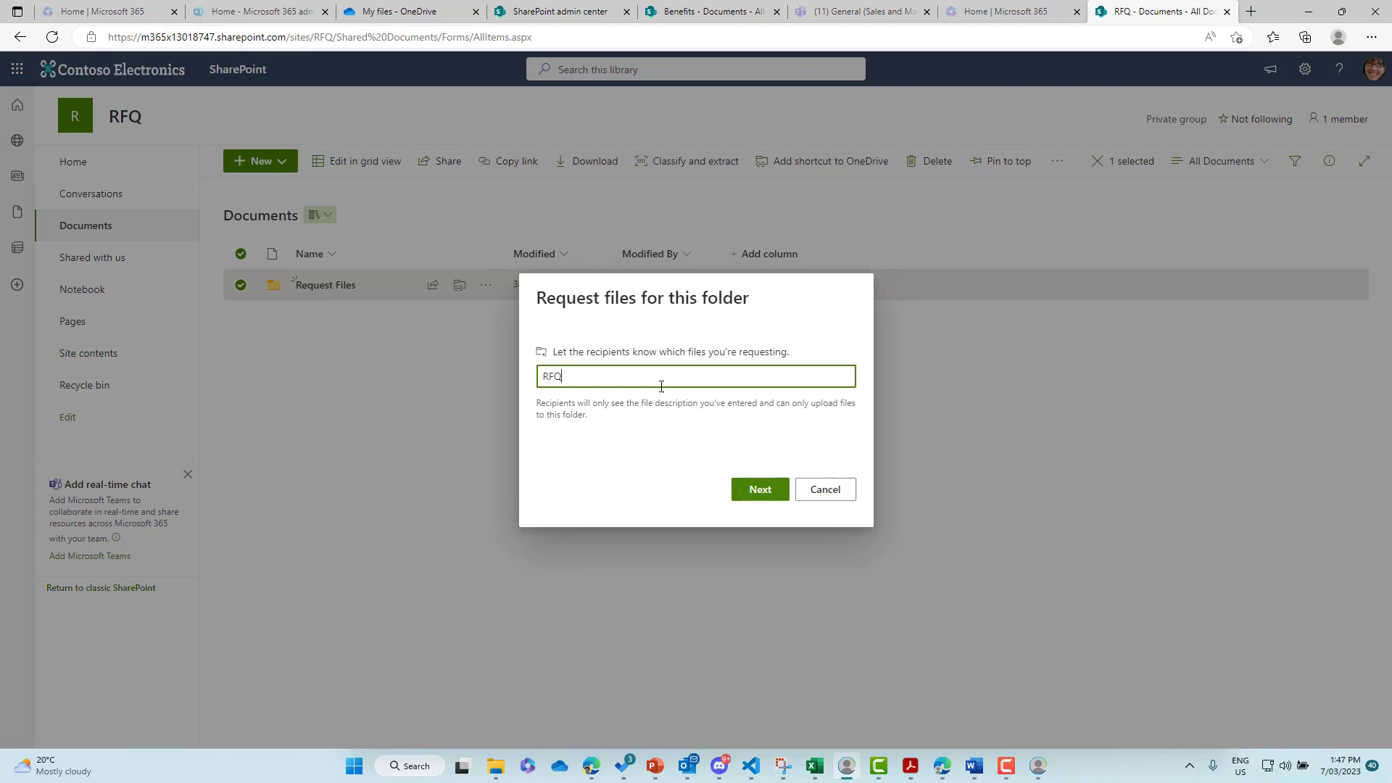
left_click(760, 493)
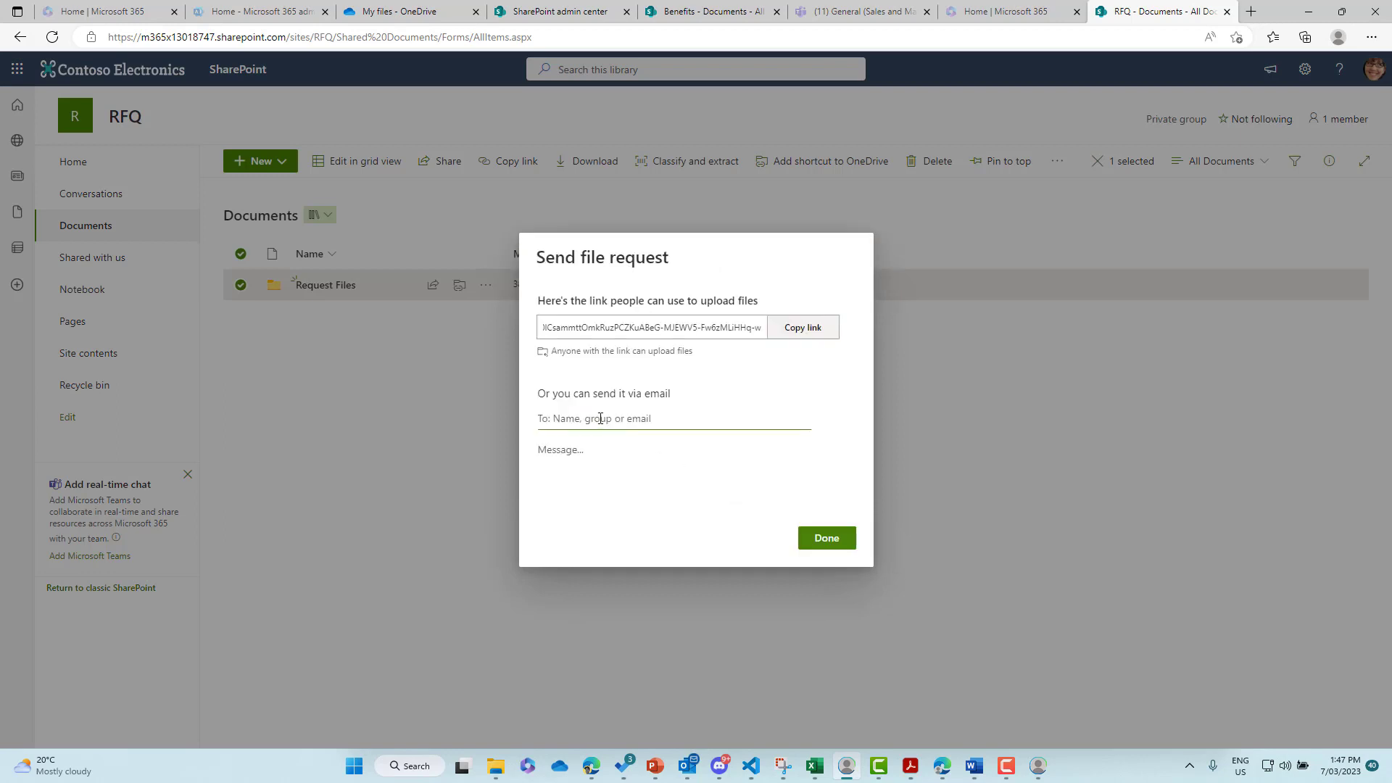
key("ctrl+v")
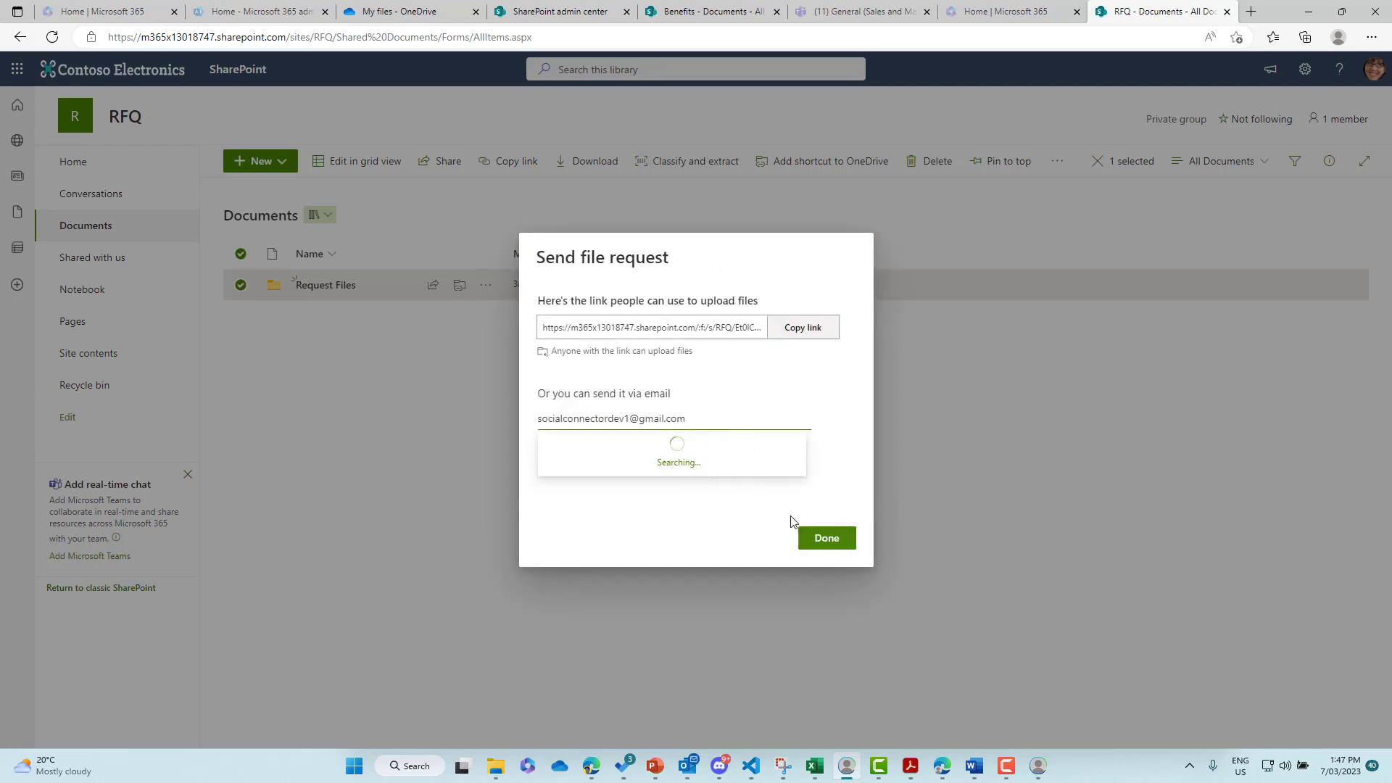
left_click(718, 455)
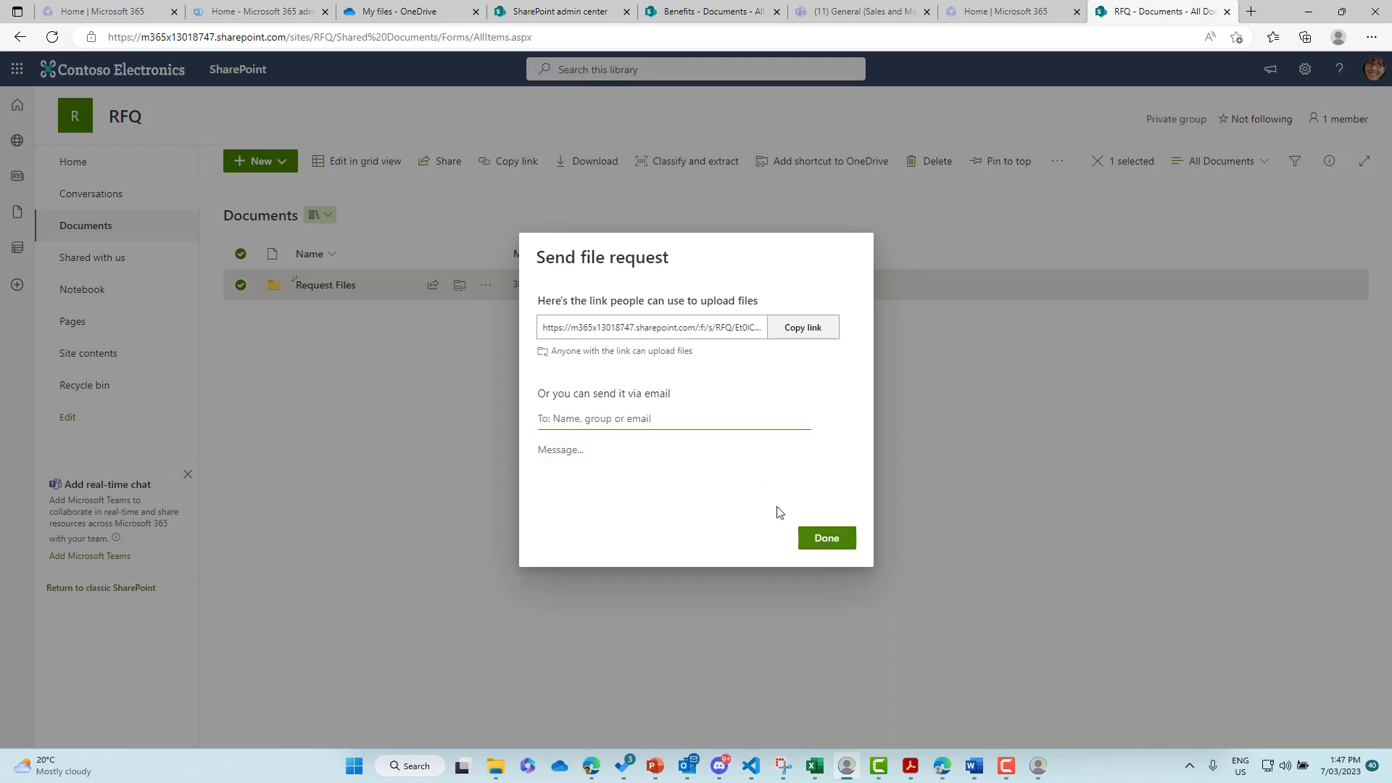
left_click(831, 567)
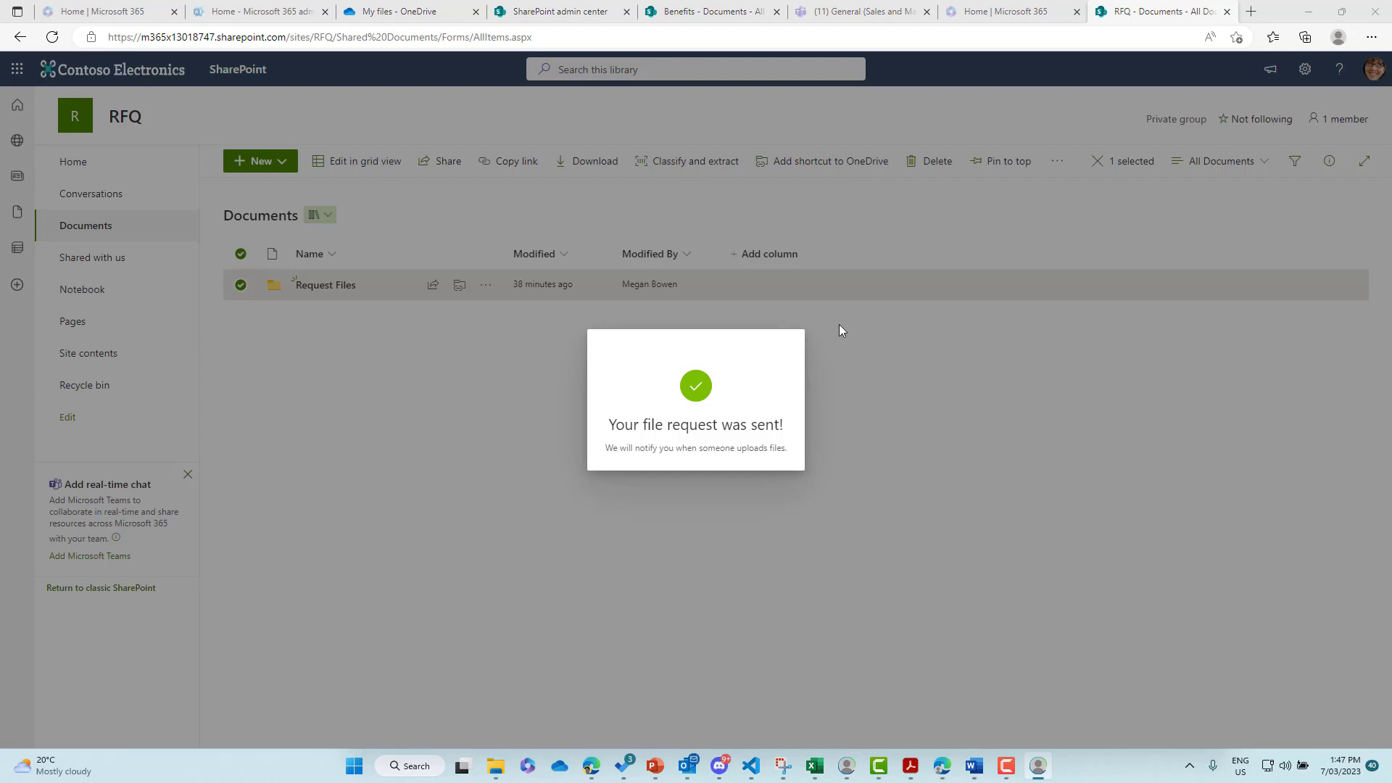
left_click(936, 366)
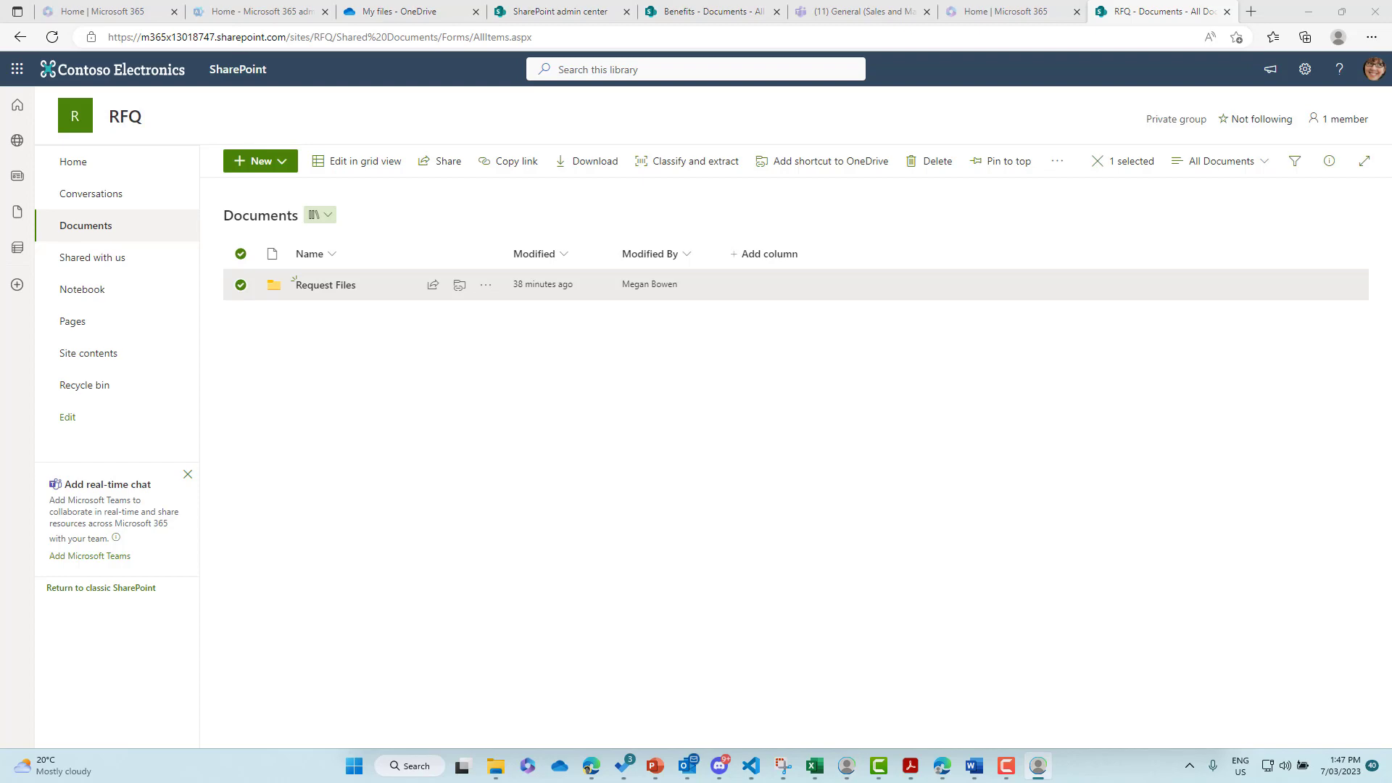
- Open the file request e-mail in Gmail and follow its Upload Files link past the warning
left_click_drag(1391, 122, 701, 122)
left_click(777, 289)
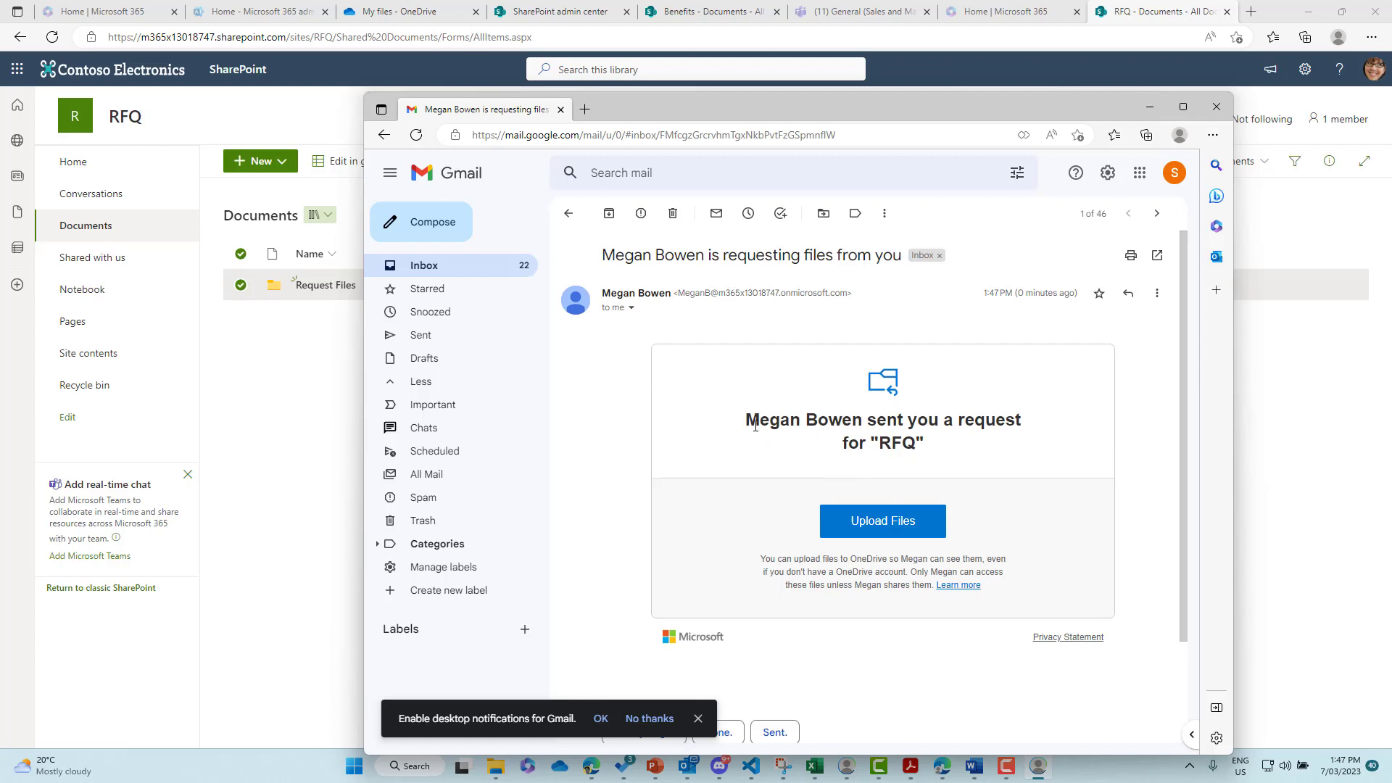
left_click_drag(754, 426, 1015, 422)
left_click(930, 446)
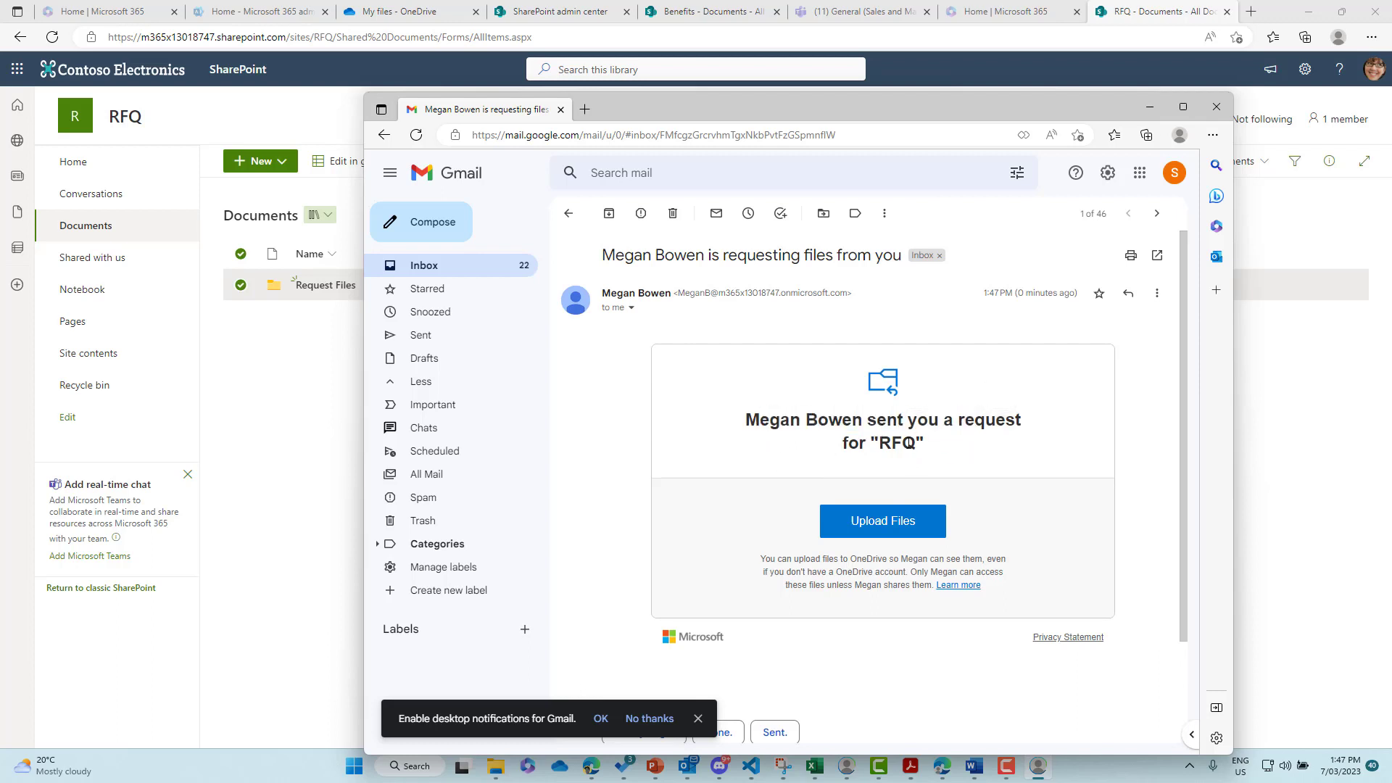
left_click(899, 535)
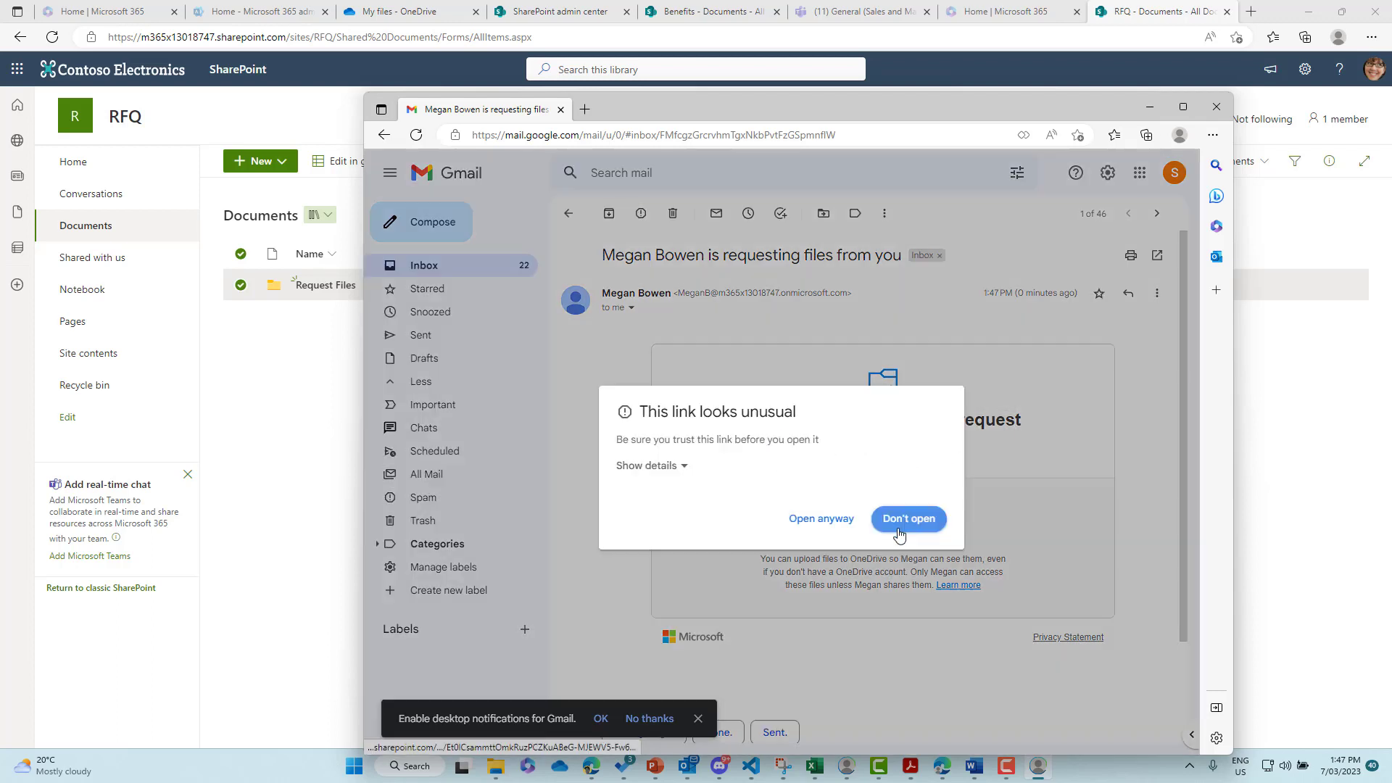
left_click(821, 519)
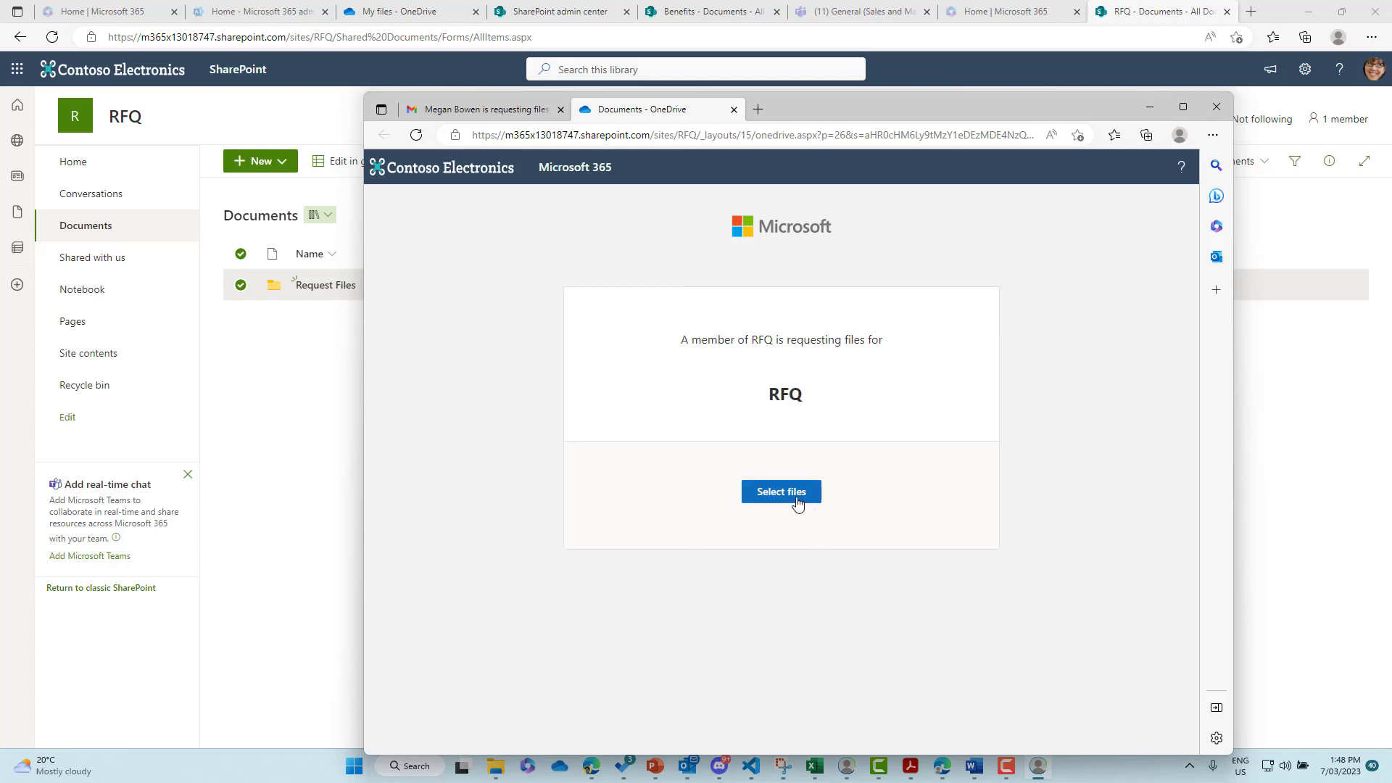
- Upload Employment Offer Letter.docx to RFQ, entering the guest's first and last name
left_click(786, 493)
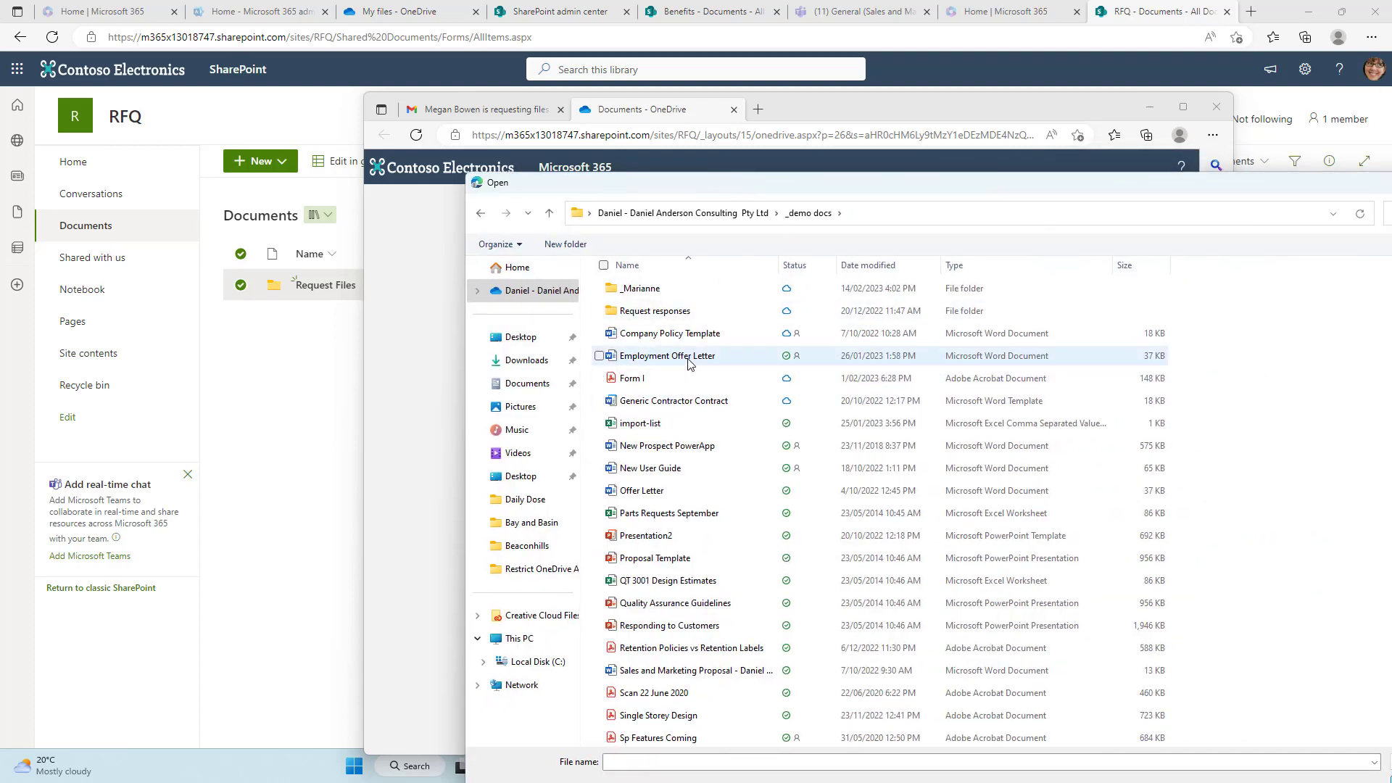
double_click(688, 356)
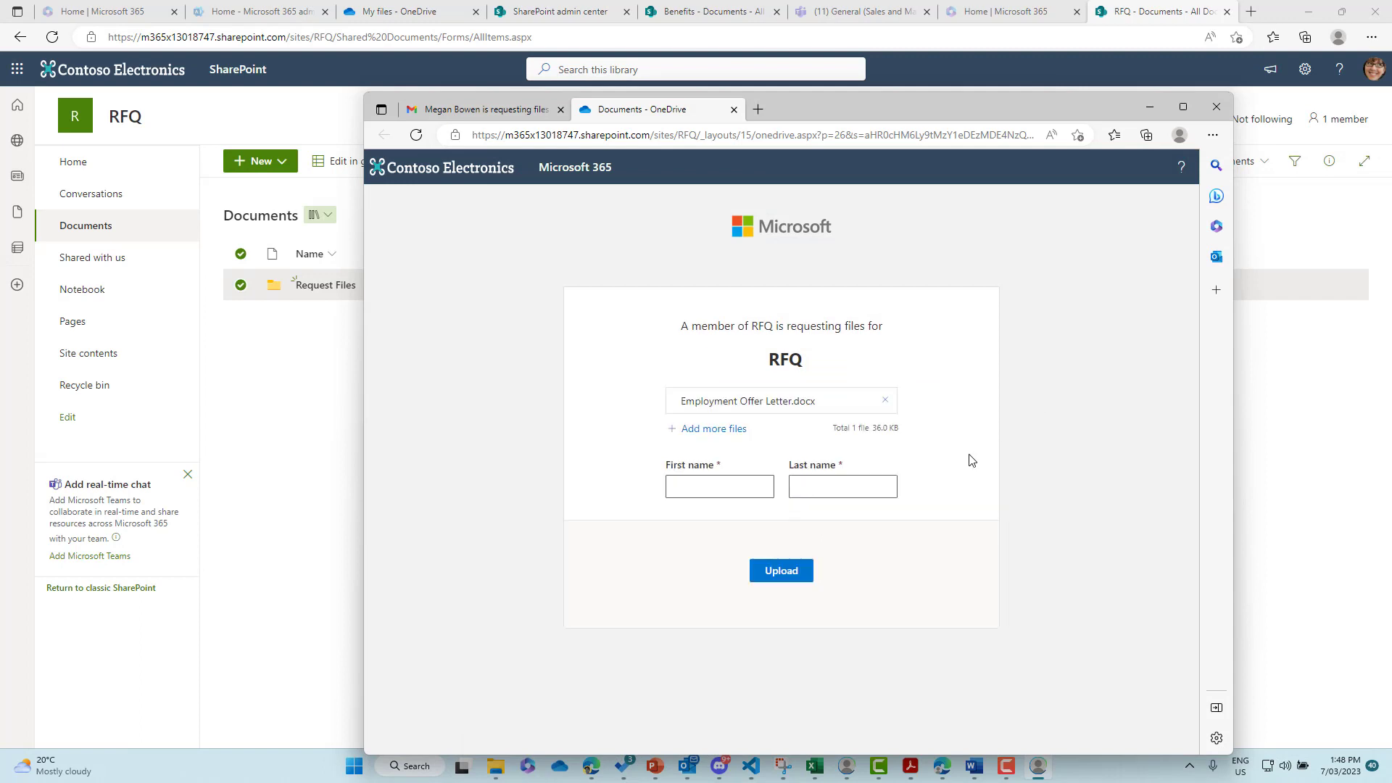
left_click(740, 491)
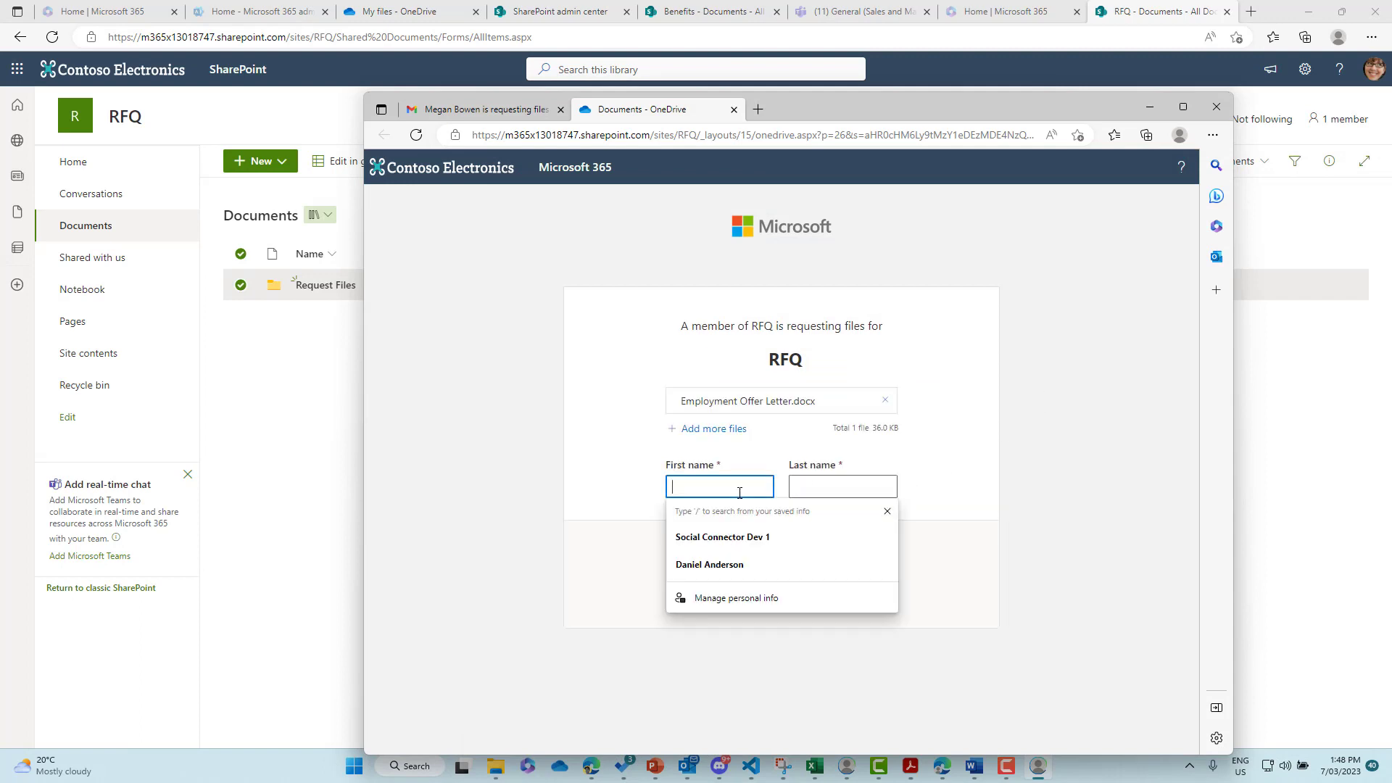
type("Social")
key("Tab")
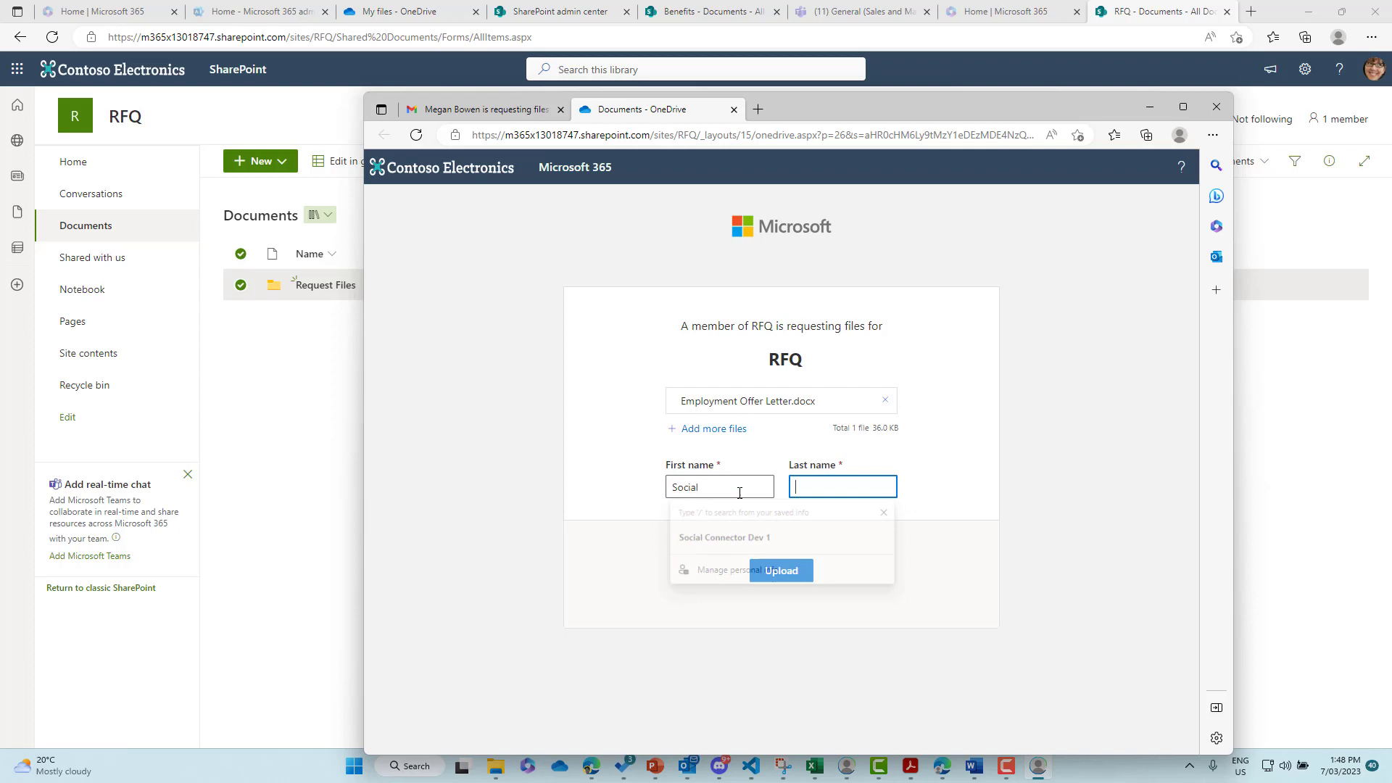
type("Connector")
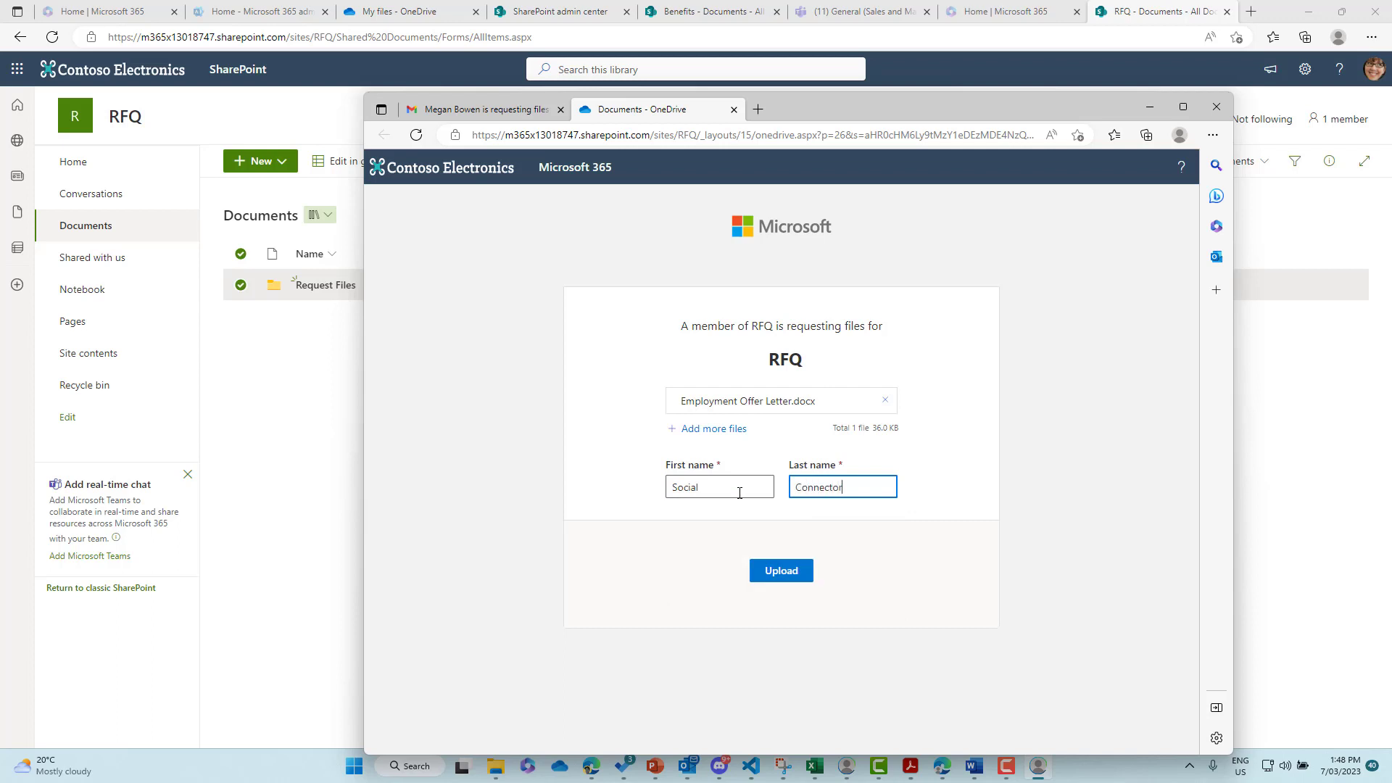
left_click(793, 576)
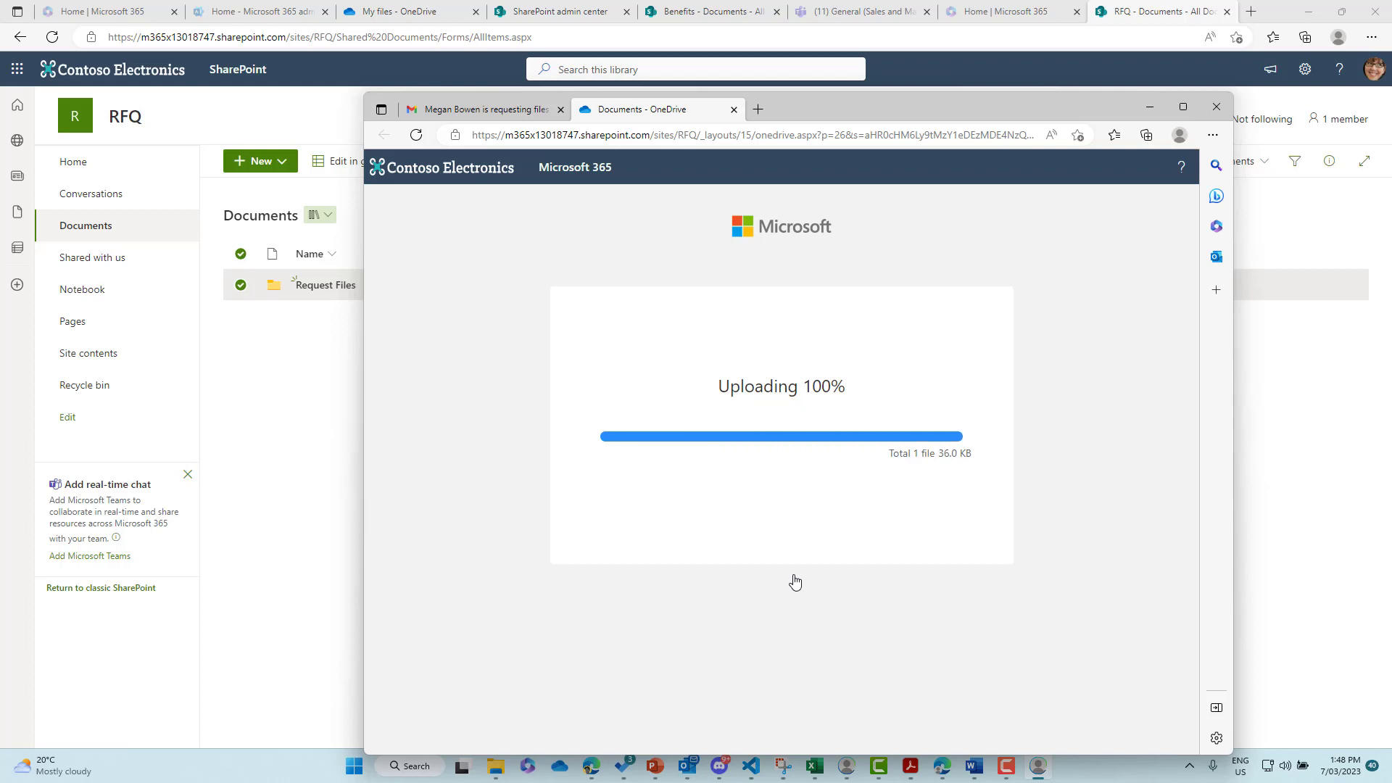
left_click_drag(862, 115, 1391, 115)
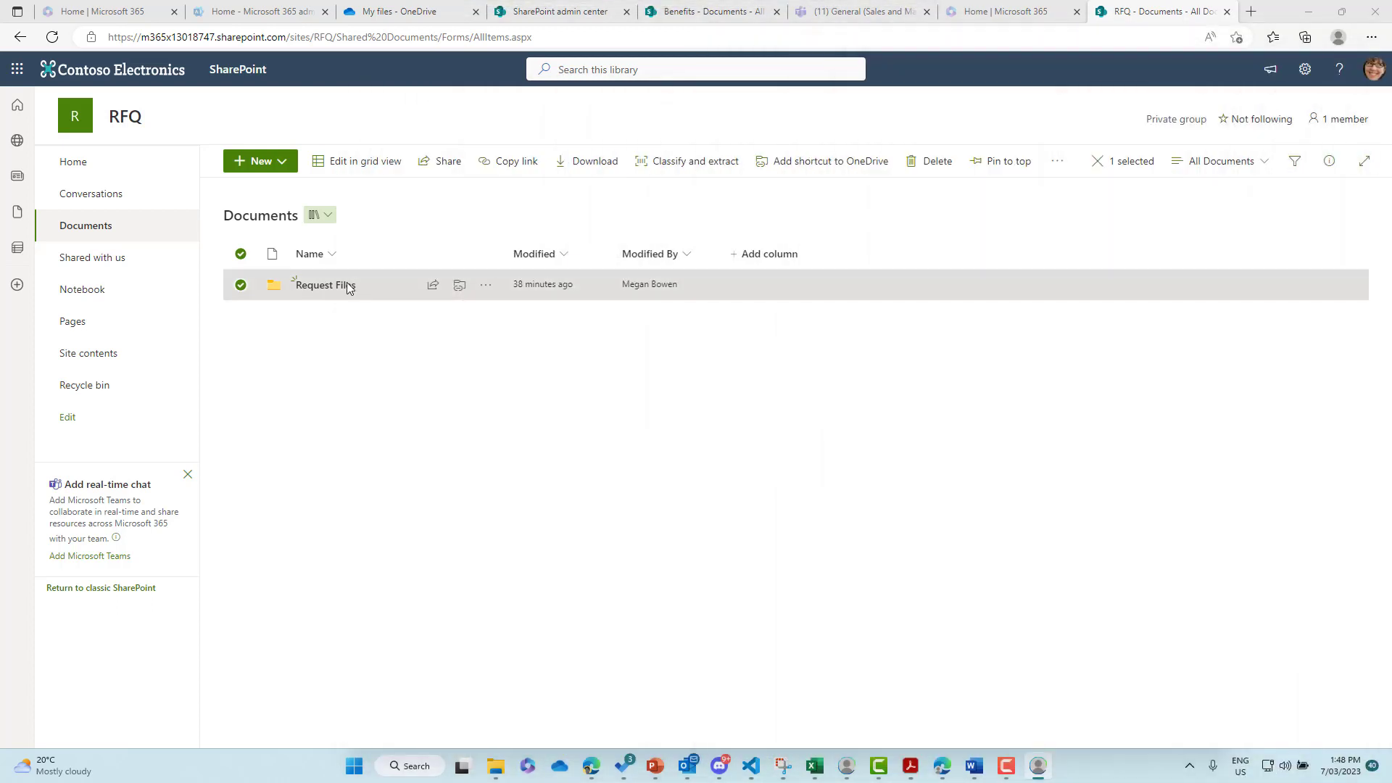
- Open Request Files and widen the Name column to read the name-prefixed Employment Offer Letter
left_click(319, 290)
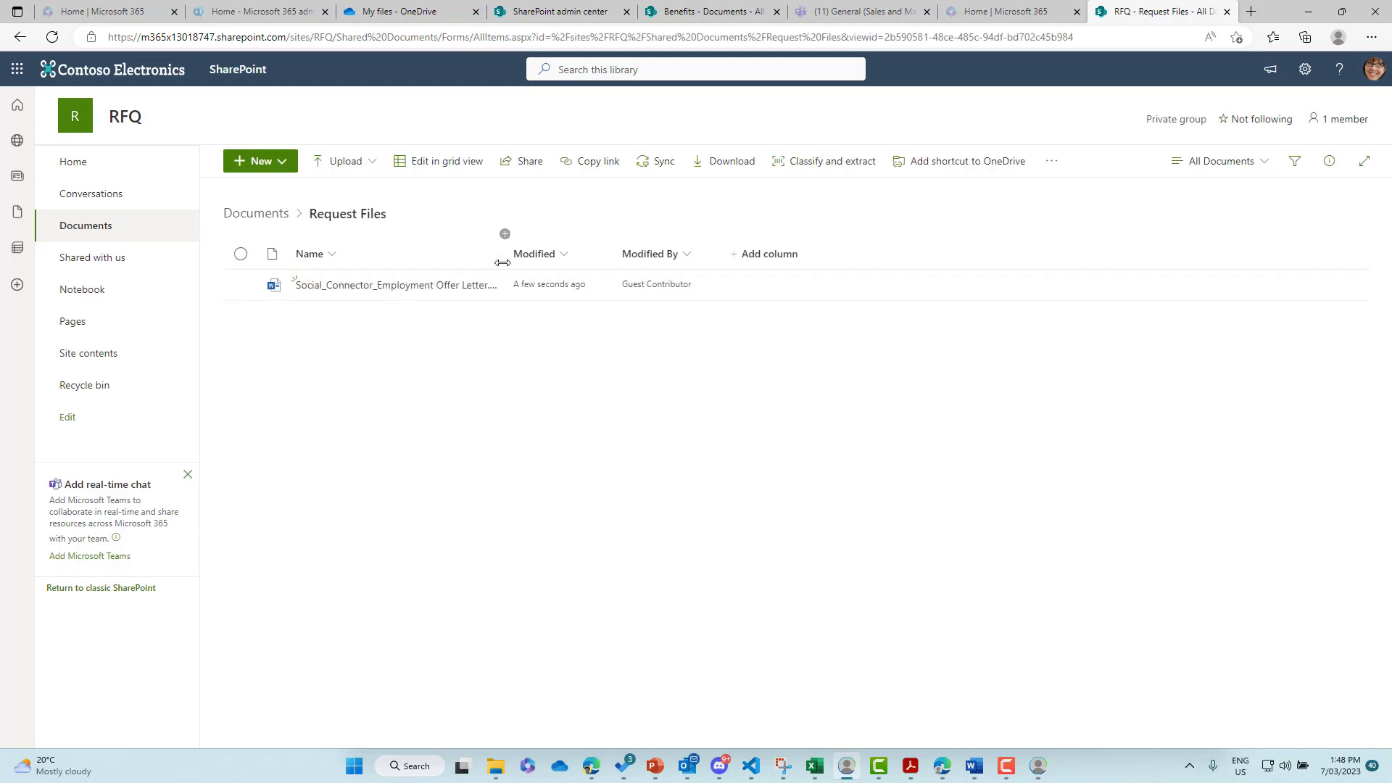
left_click_drag(505, 261, 714, 261)
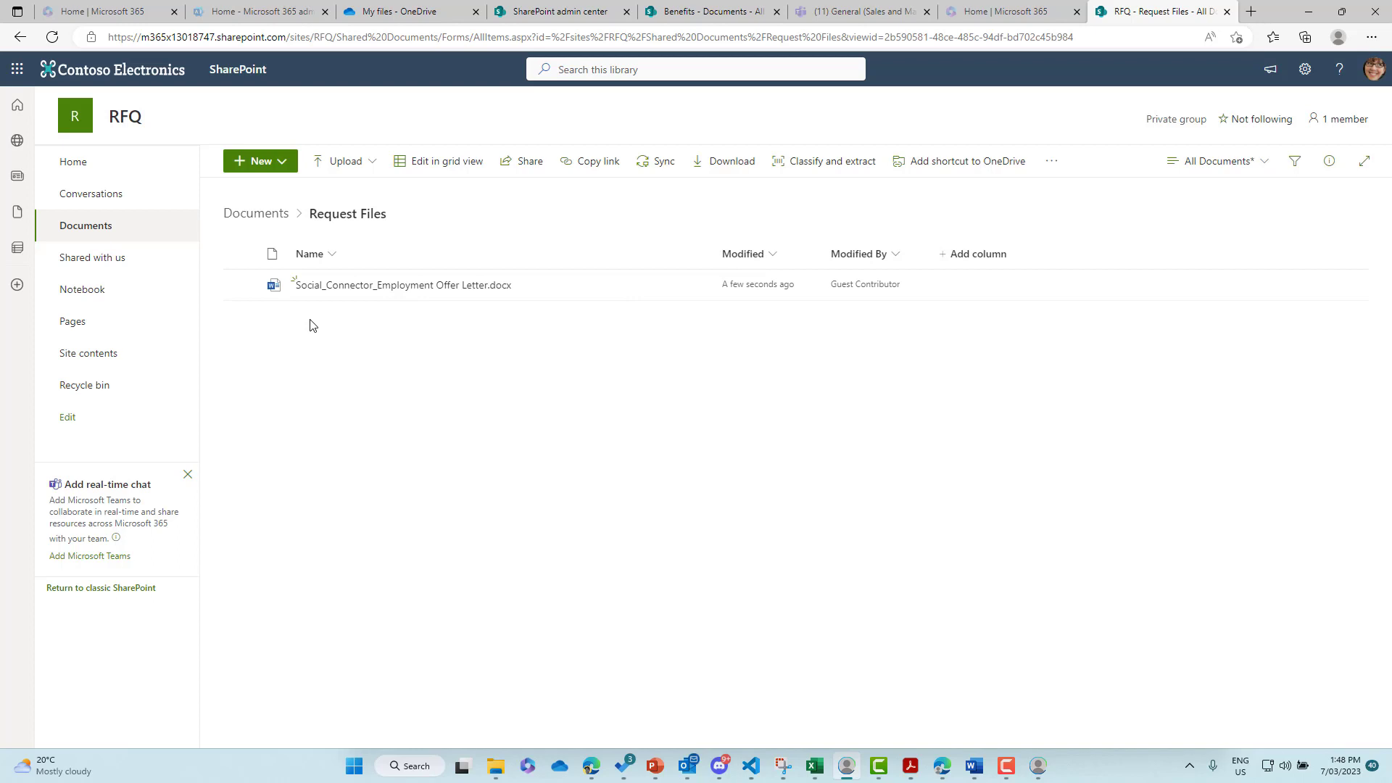
mouse_move(312, 292)
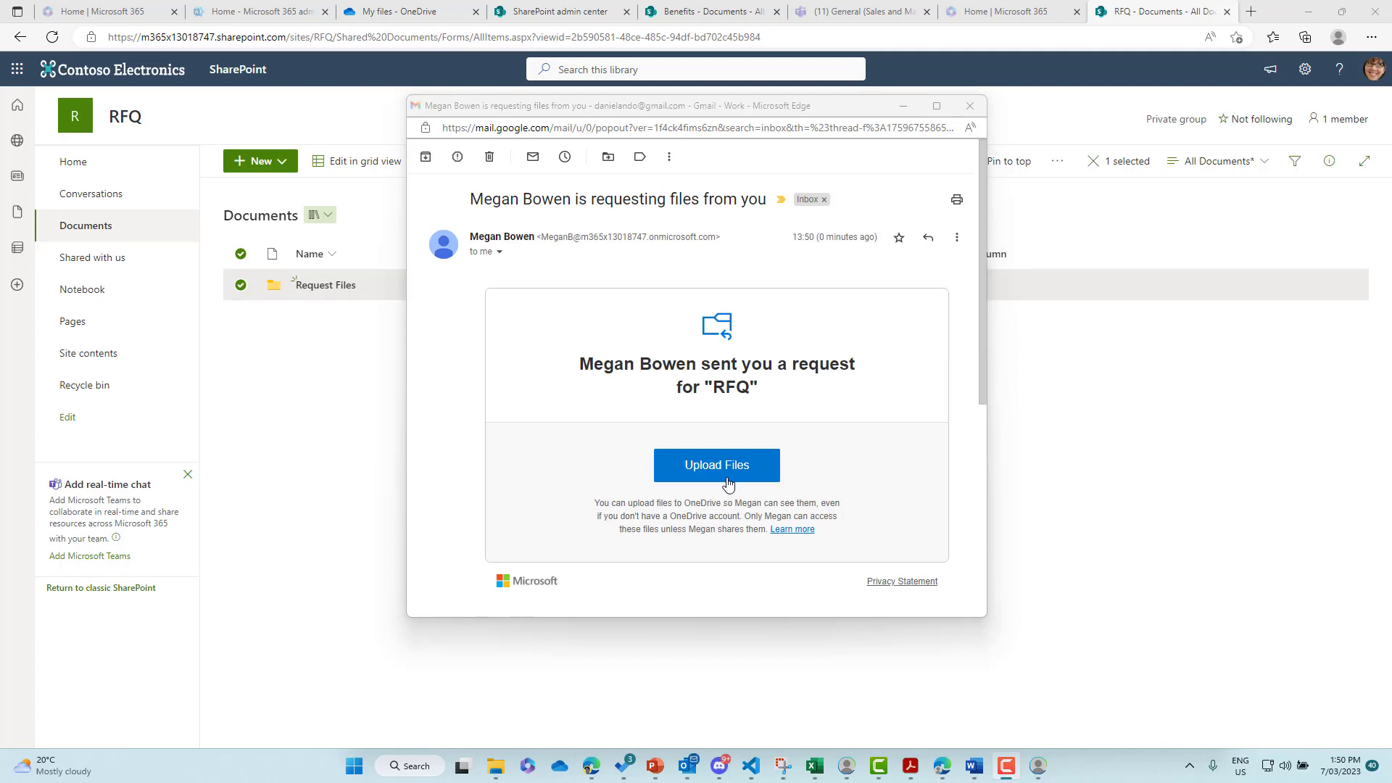
- Relaunch the RFQ upload page from the request e-mail and close the Gmail popout
left_click(727, 478)
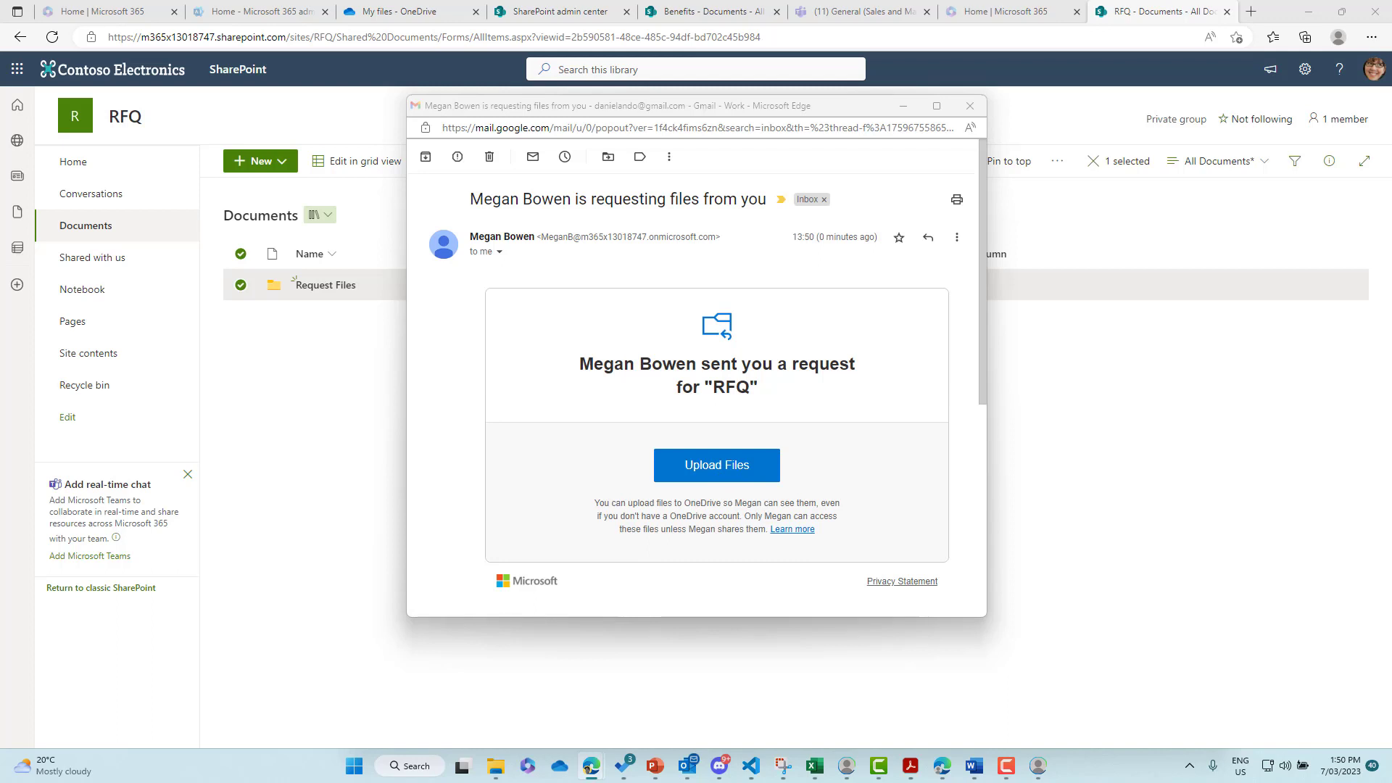
left_click(969, 109)
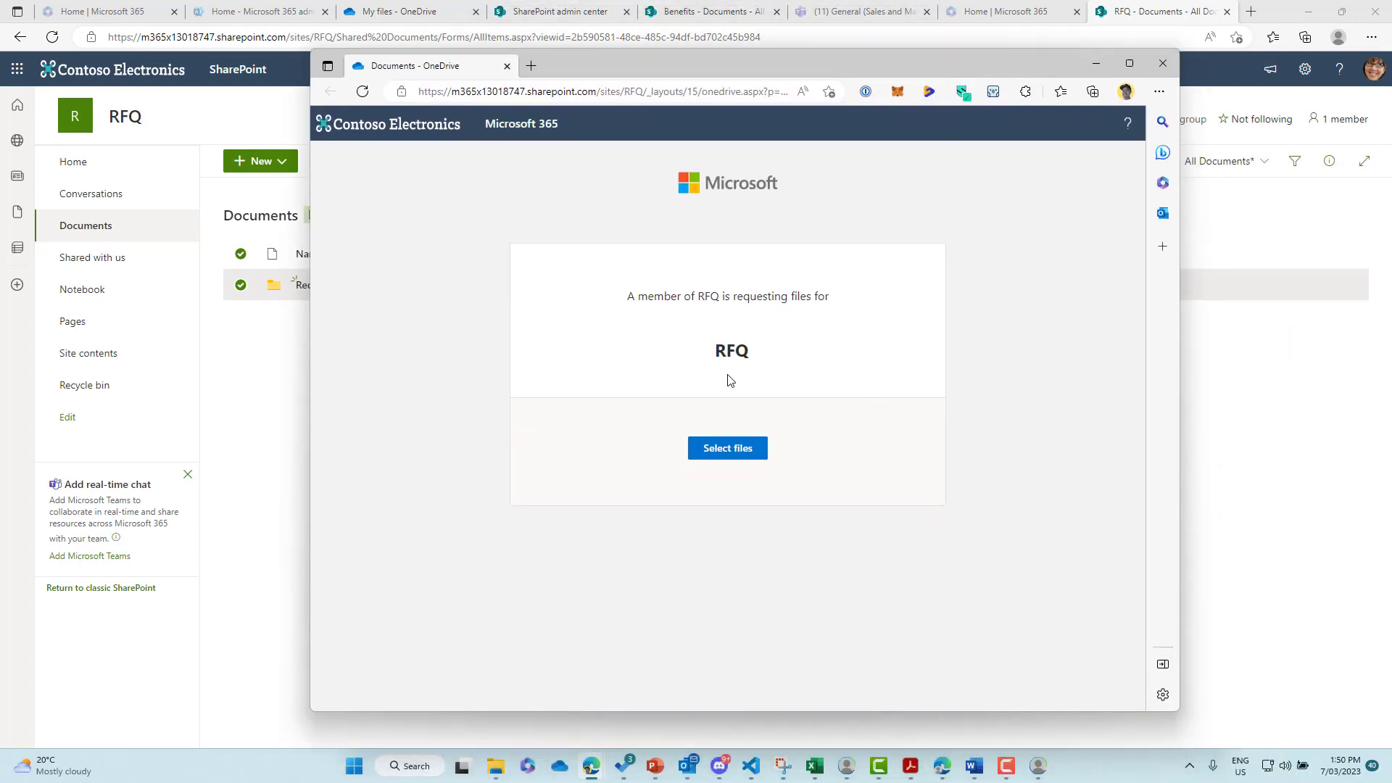
- Upload Proposal Template.pptx and Company Policy Template.docx under the second guest's first and last name
left_click(727, 450)
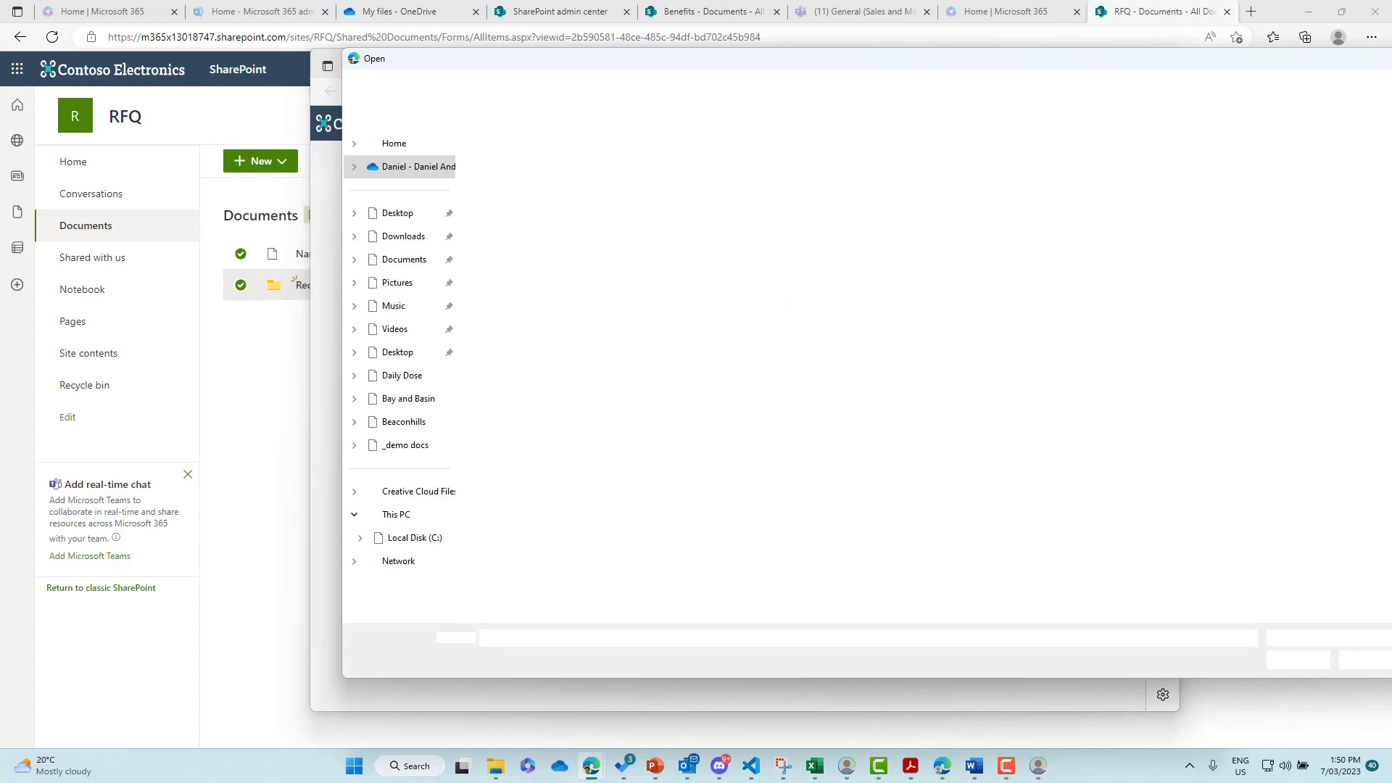
key("Escape")
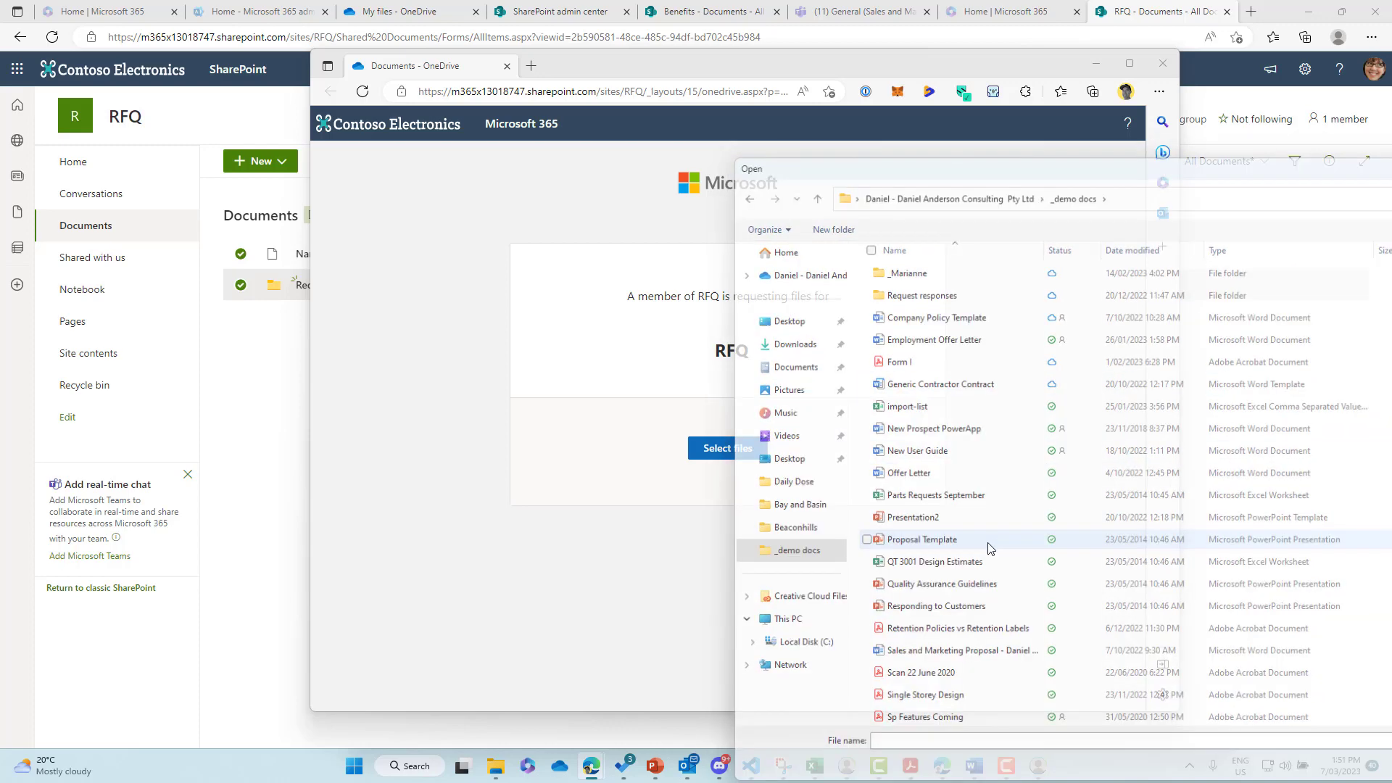
key("Escape")
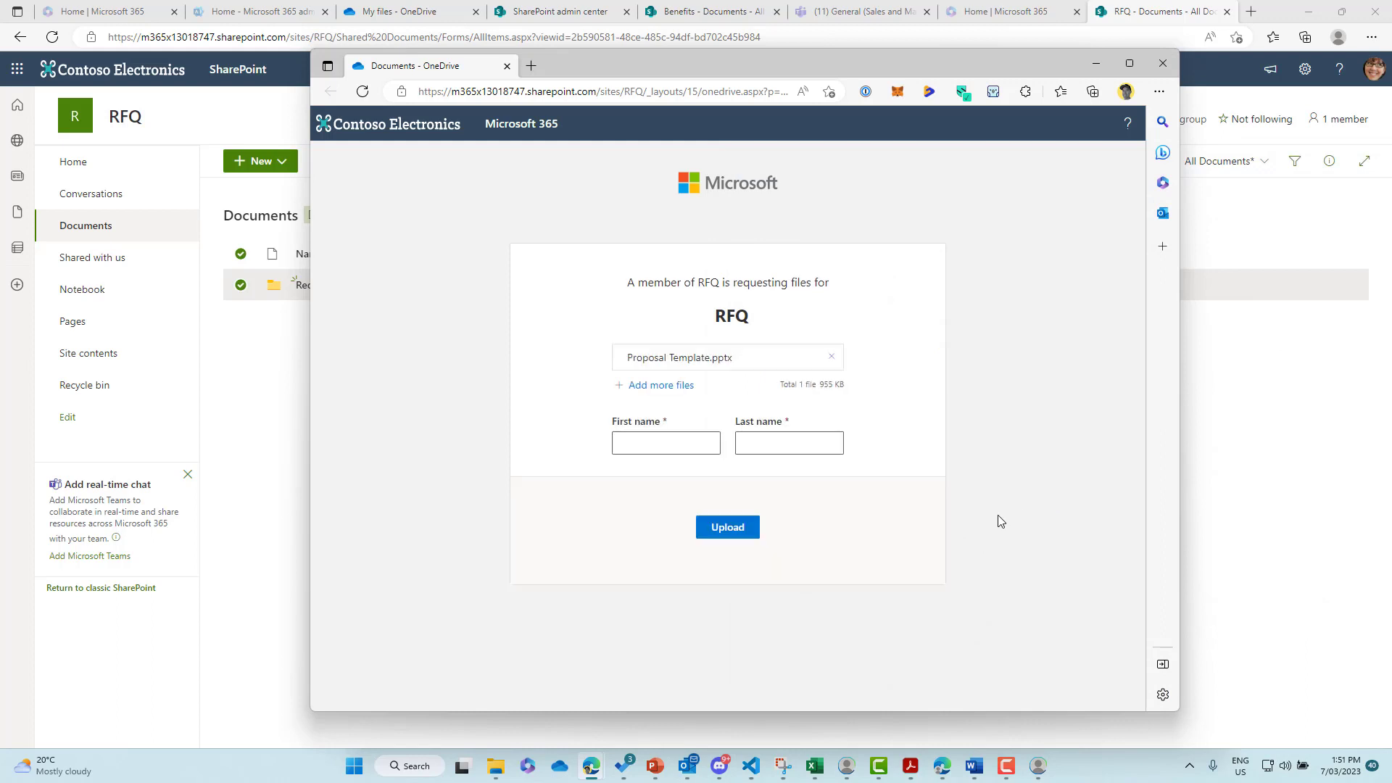
left_click(682, 447)
key("Tab")
left_click(669, 392)
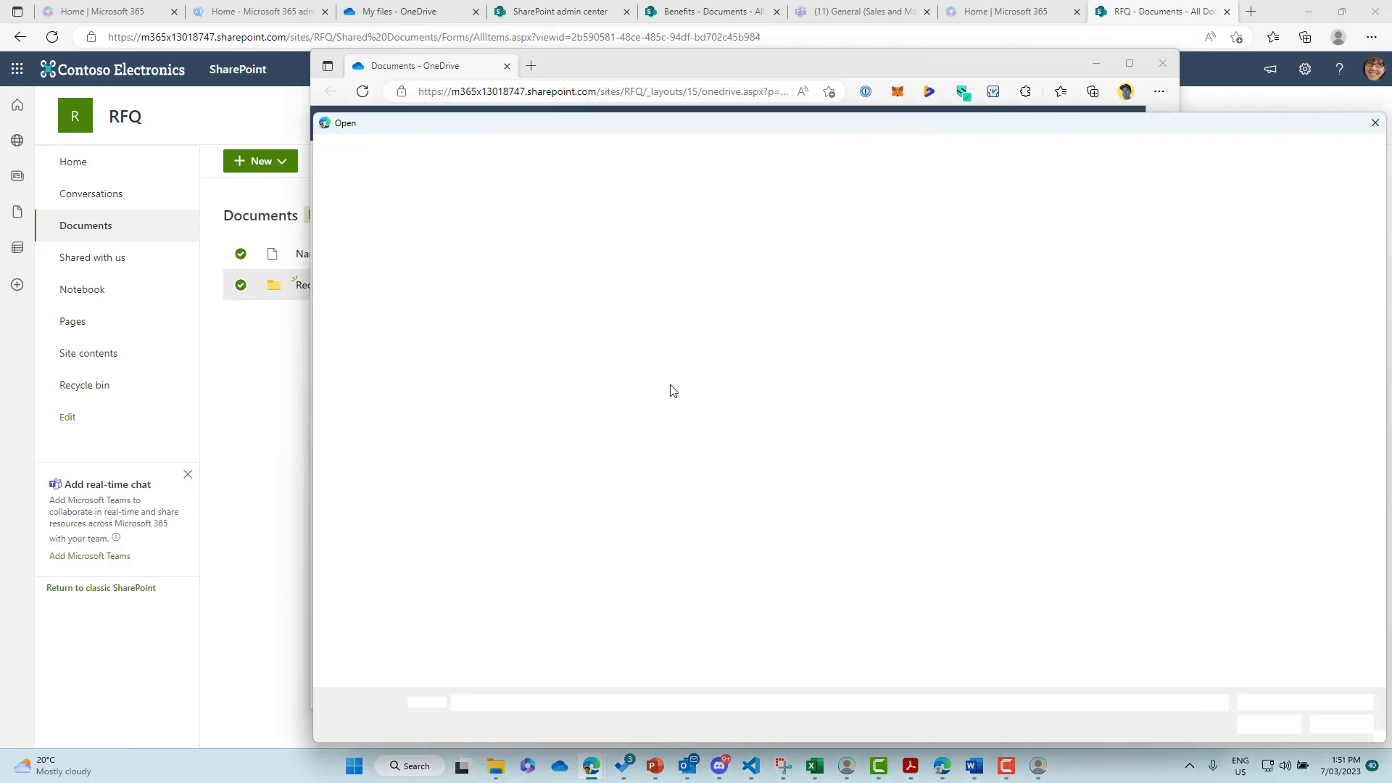
key("Escape")
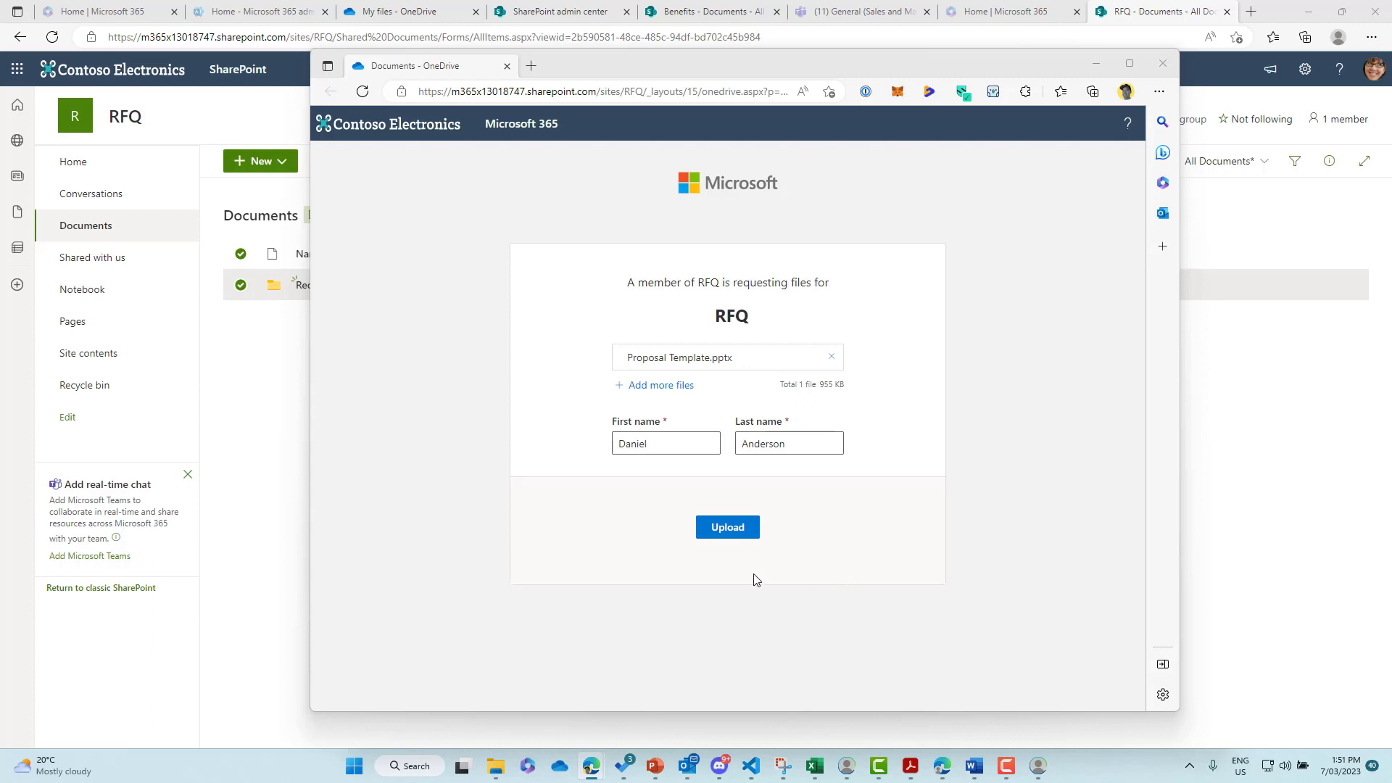
left_click(819, 558)
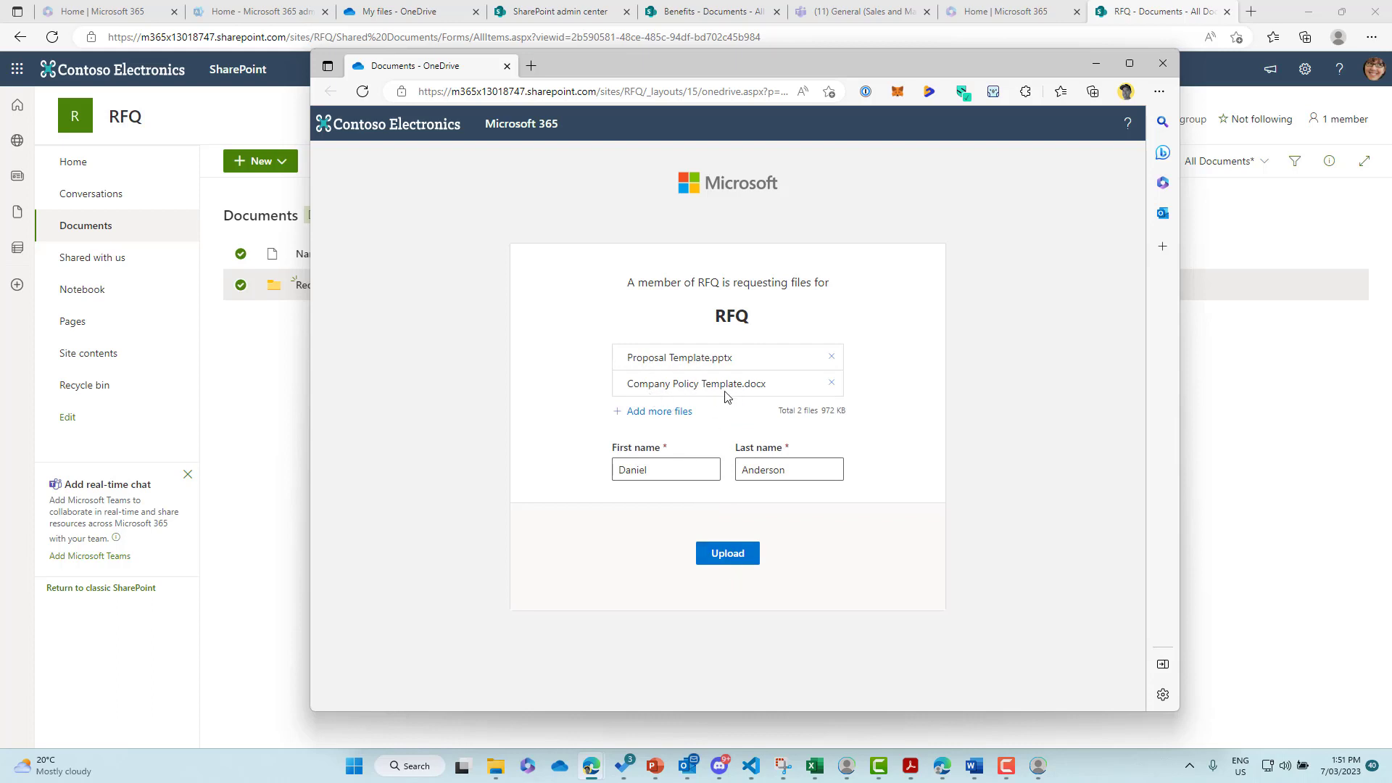
left_click(732, 558)
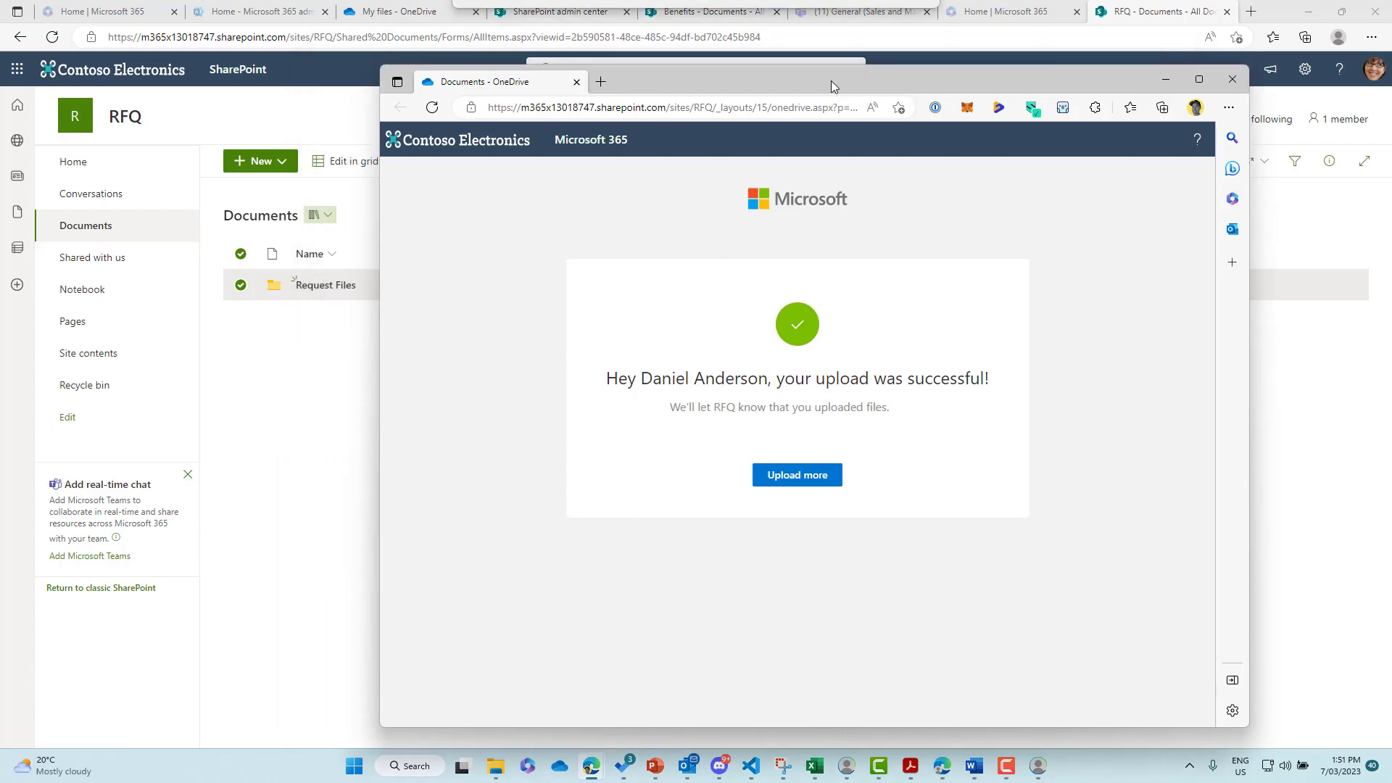
- Close the upload confirmation and view the three name-prefixed documents in Request Files
key("ctrl+w")
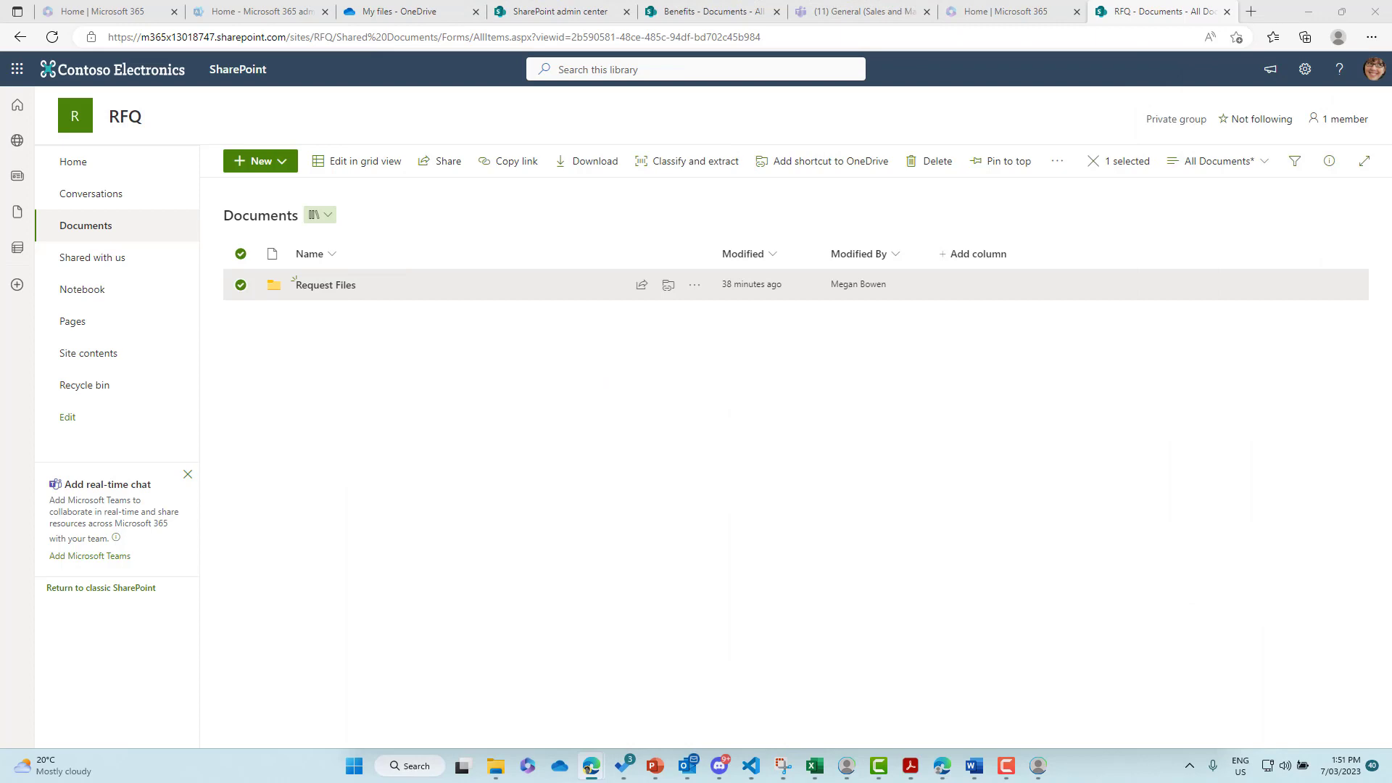
left_click(325, 286)
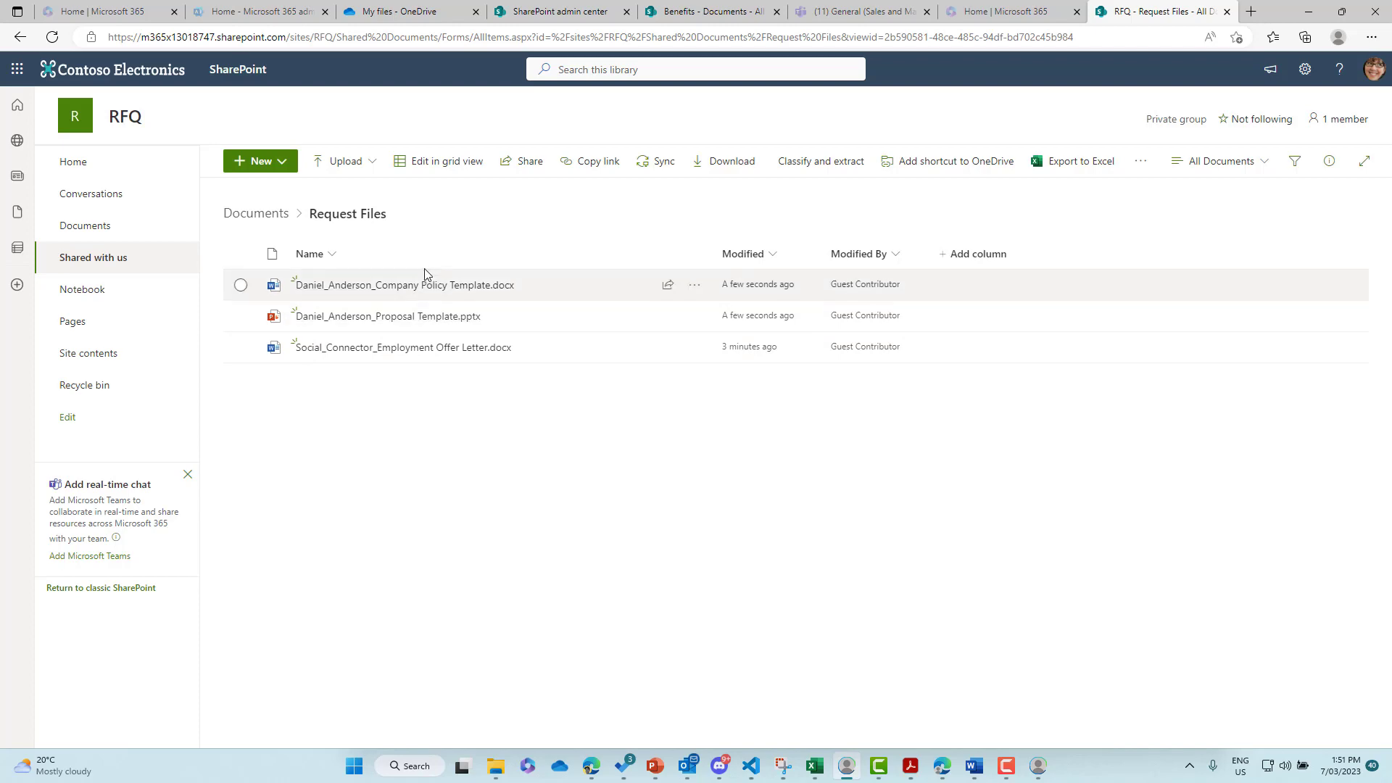
mouse_move(414, 292)
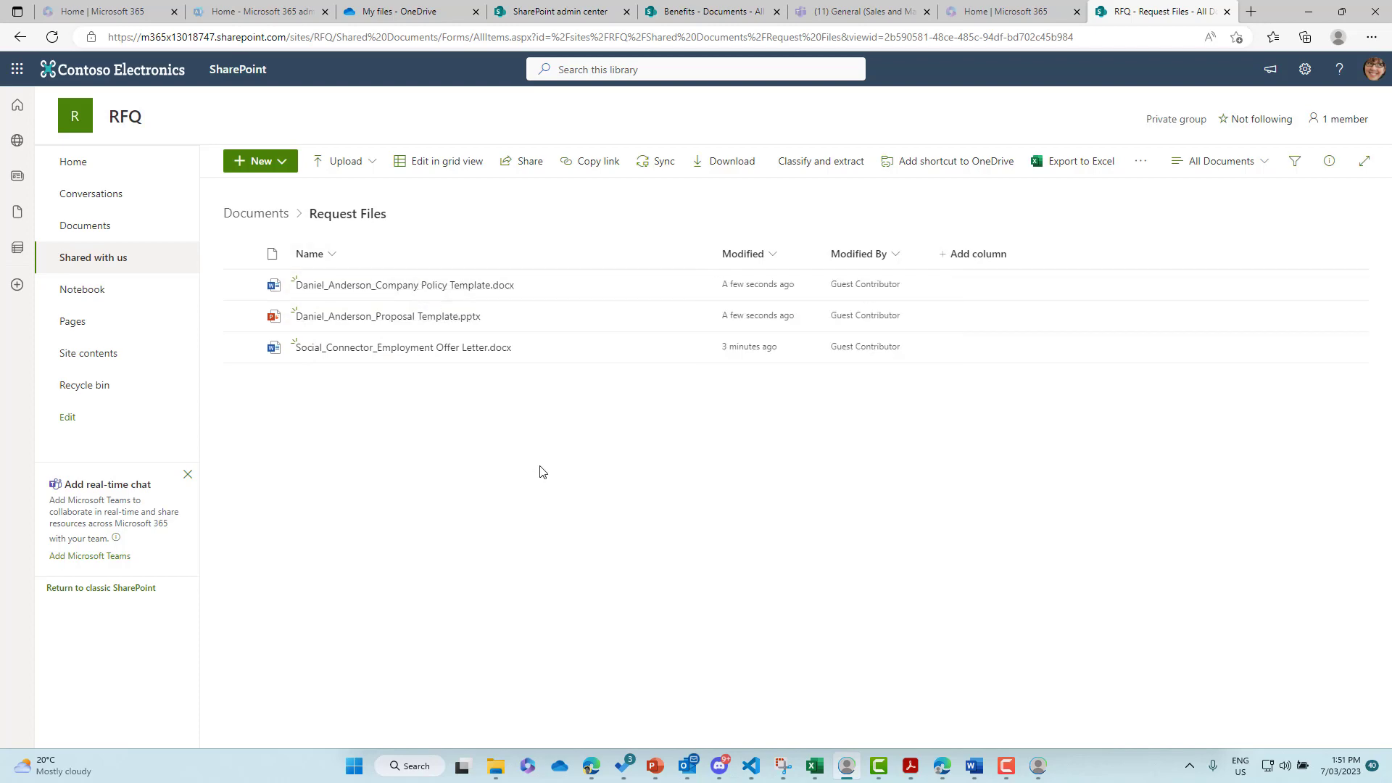